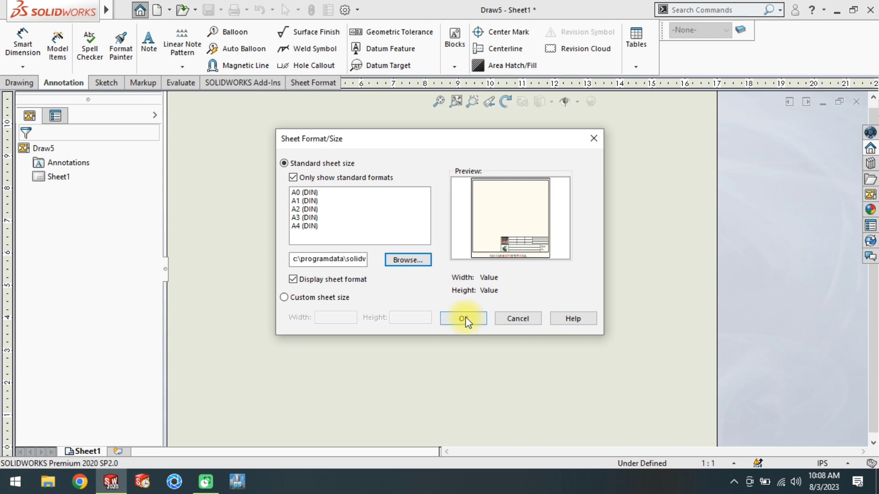
- Create the drawing sheet from the loaded custom sheet format without inserting a model view, and rebuild the drawing
click(465, 317)
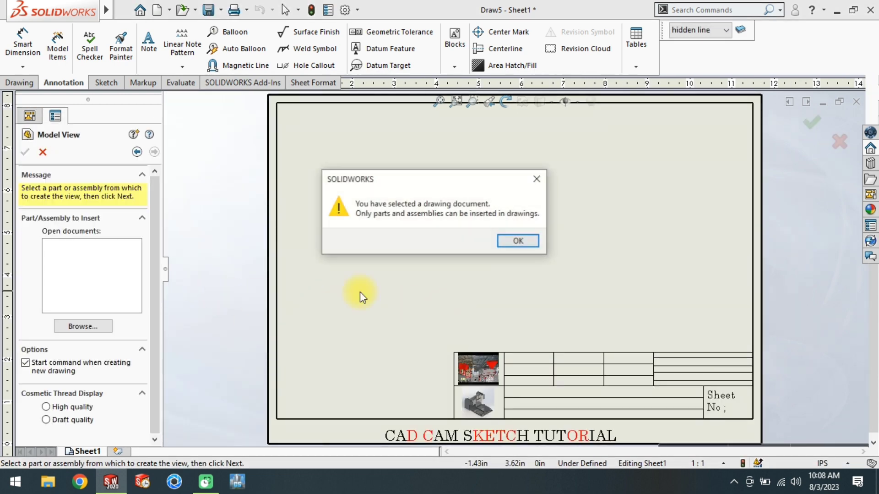
key(Return)
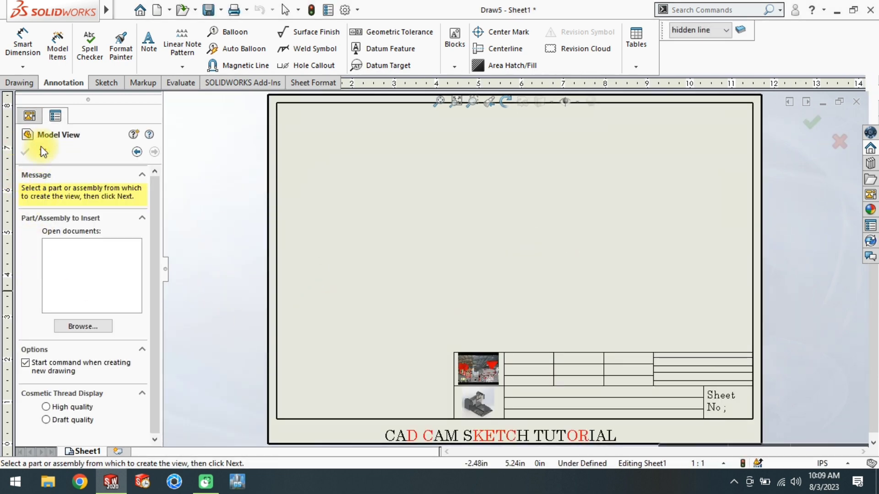
click(42, 152)
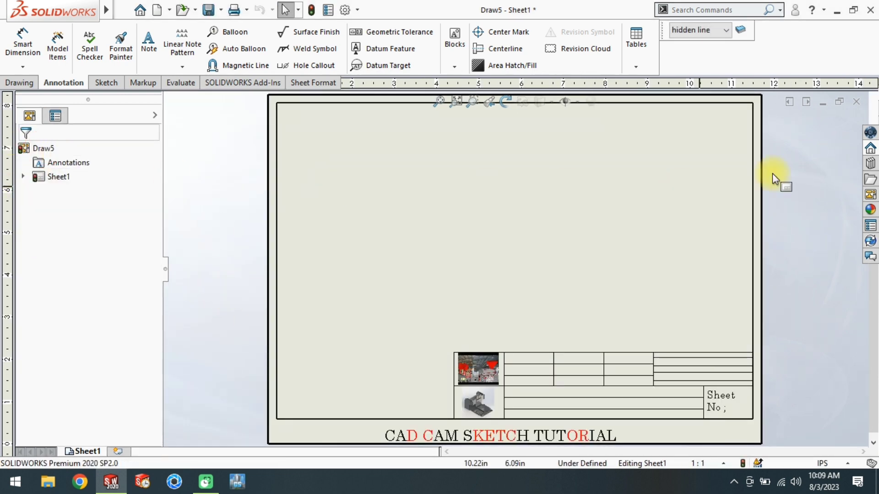
click(311, 10)
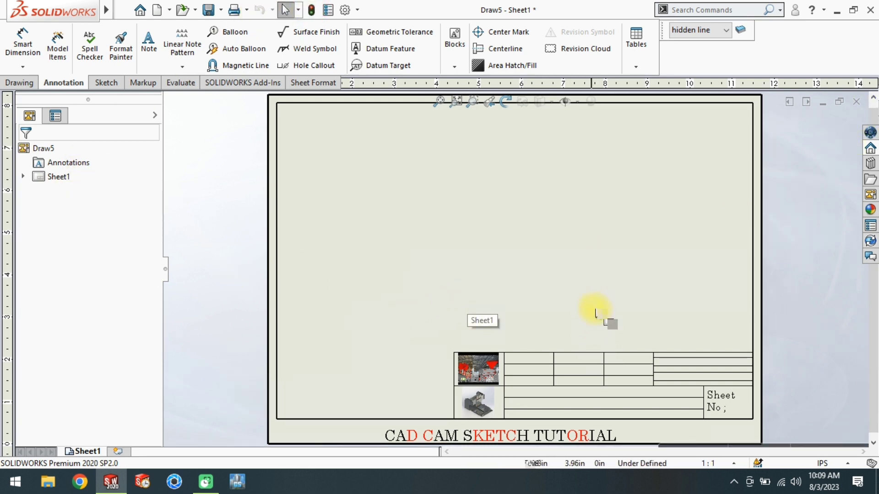
scroll(526, 220, down, 2)
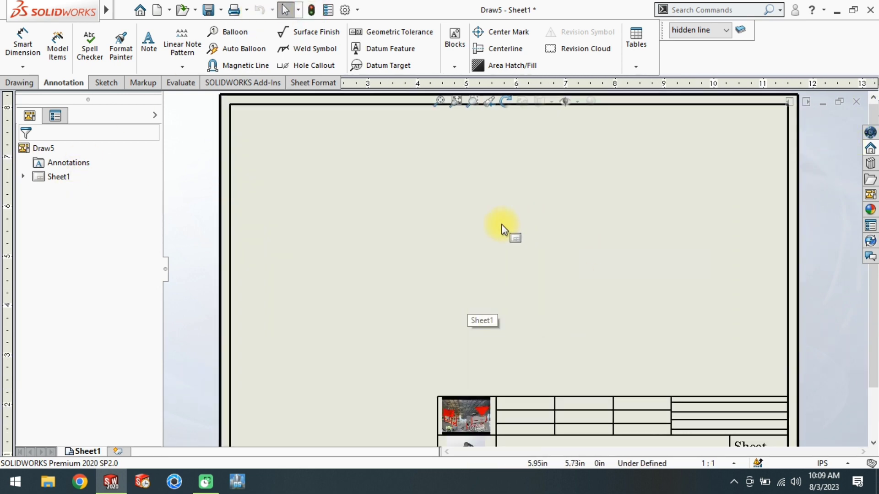
scroll(503, 229, up, 3)
scroll(449, 263, down, 2)
scroll(686, 256, down, 1)
scroll(694, 261, up, 2)
scroll(562, 248, down, 1)
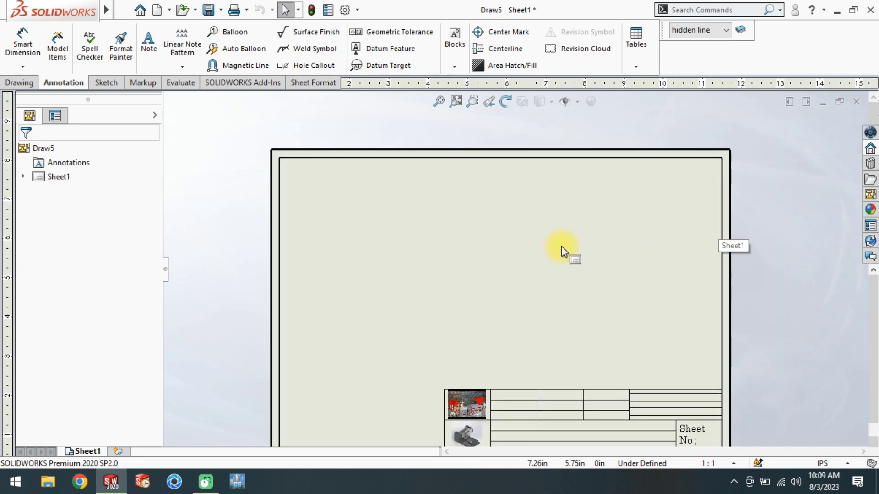
- Sketch a vertical line about 7.46 in long from the top to the bottom inner border, roughly a third across the sheet
click(106, 83)
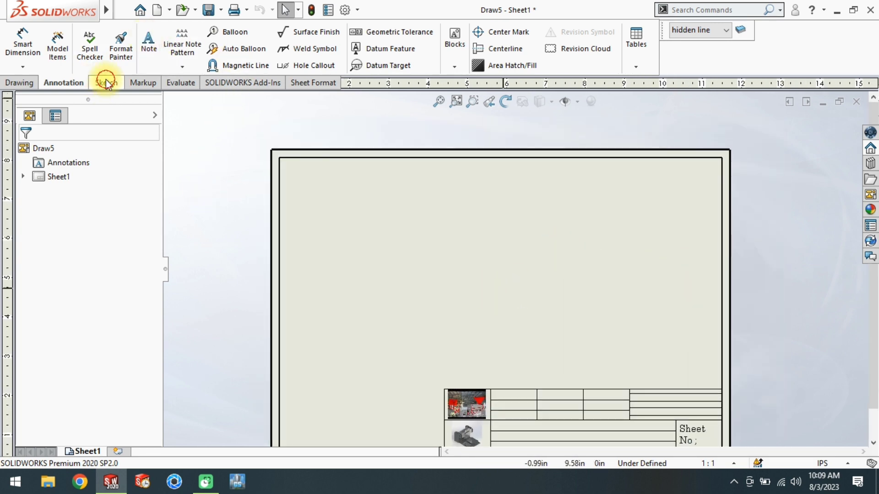
click(54, 32)
scroll(524, 330, up, 2)
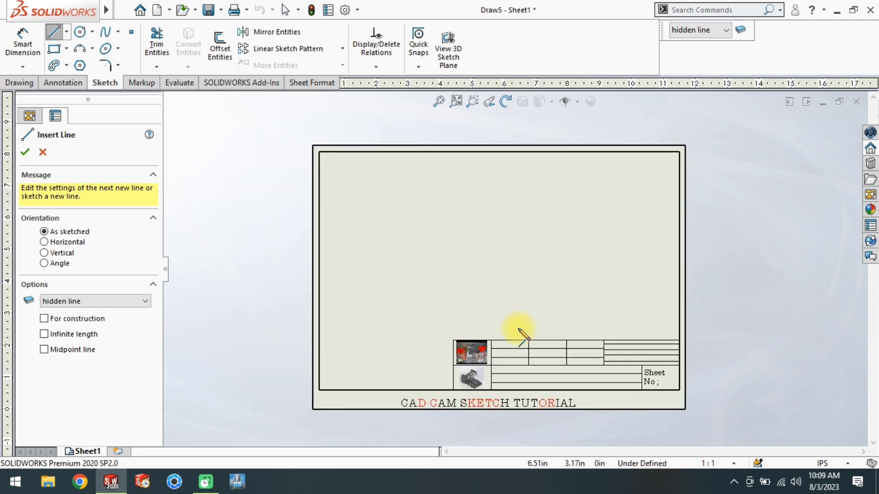
scroll(519, 344, down, 2)
scroll(403, 142, up, 1)
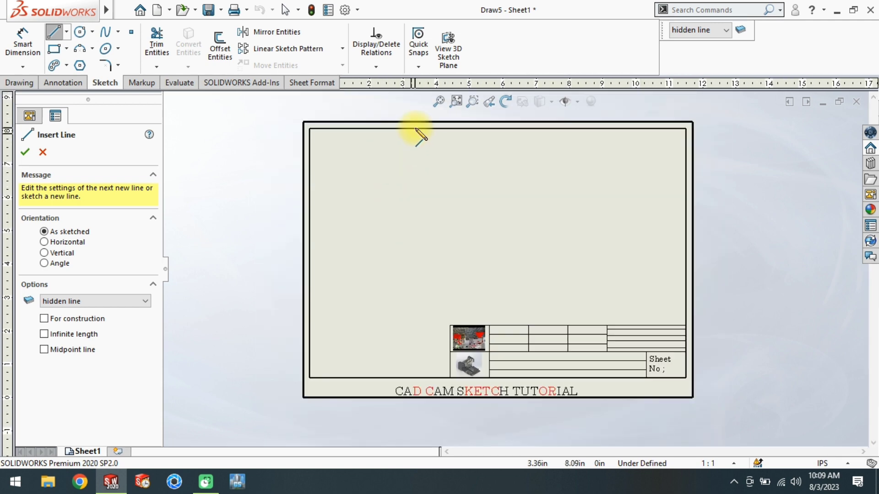
click(422, 128)
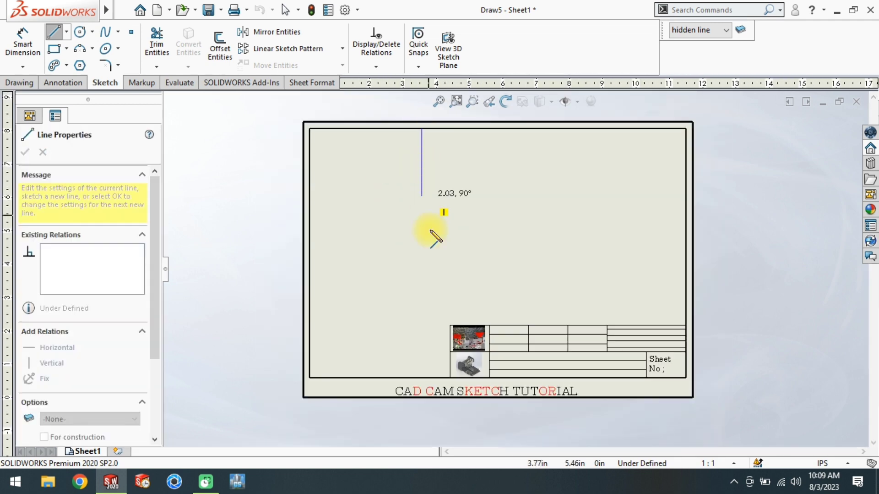
click(422, 378)
right_click(458, 182)
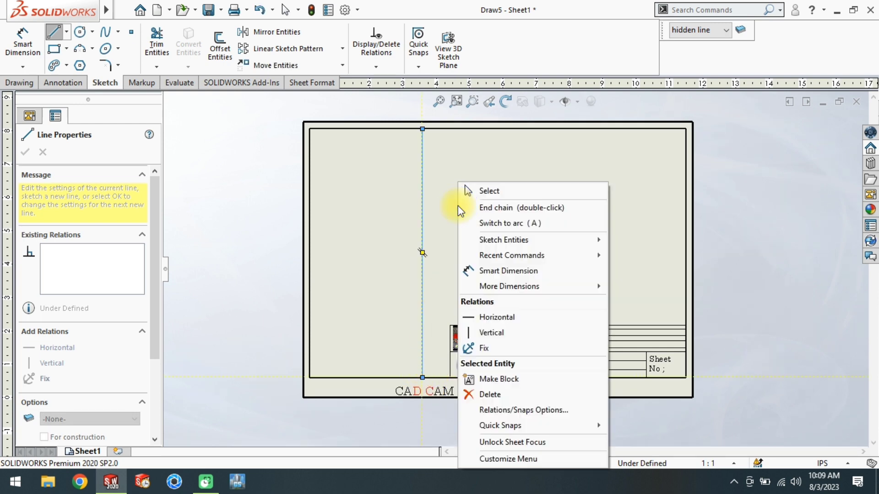
click(508, 207)
- Sketch a second vertical line about 5.87 in long from the top inner border down to the title block's upper edge
click(561, 129)
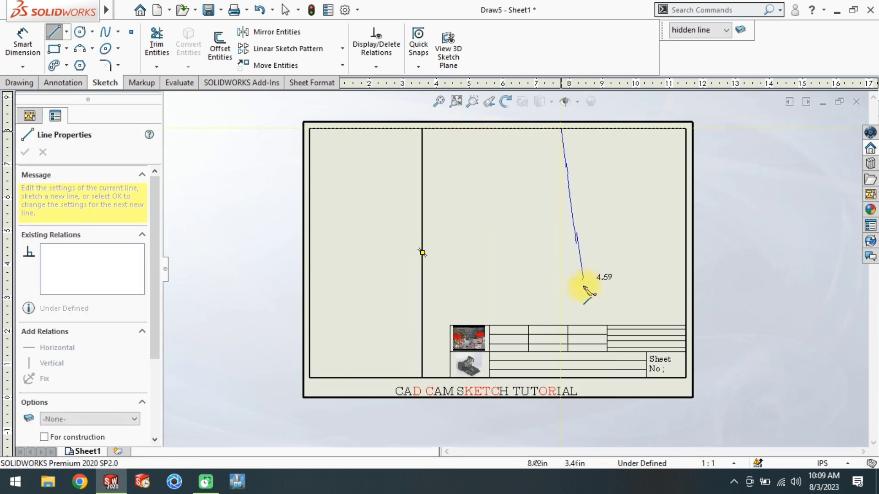
click(562, 324)
right_click(566, 117)
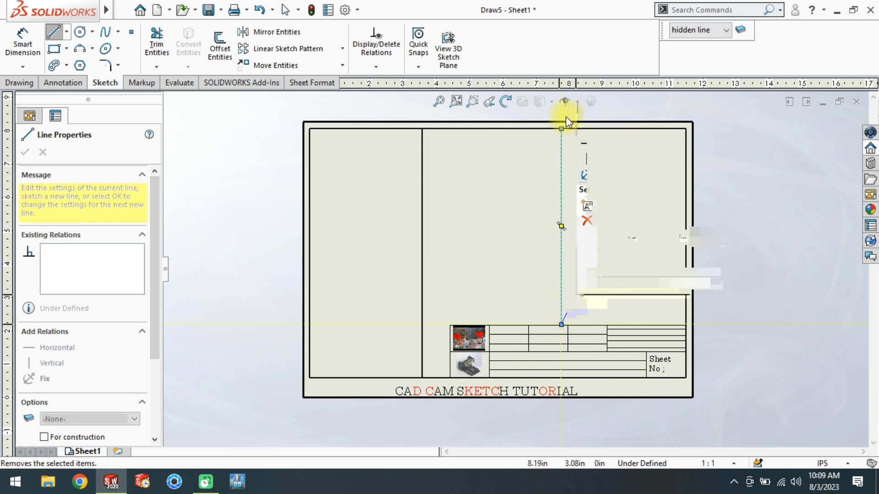
click(600, 17)
right_drag(503, 259, 551, 164)
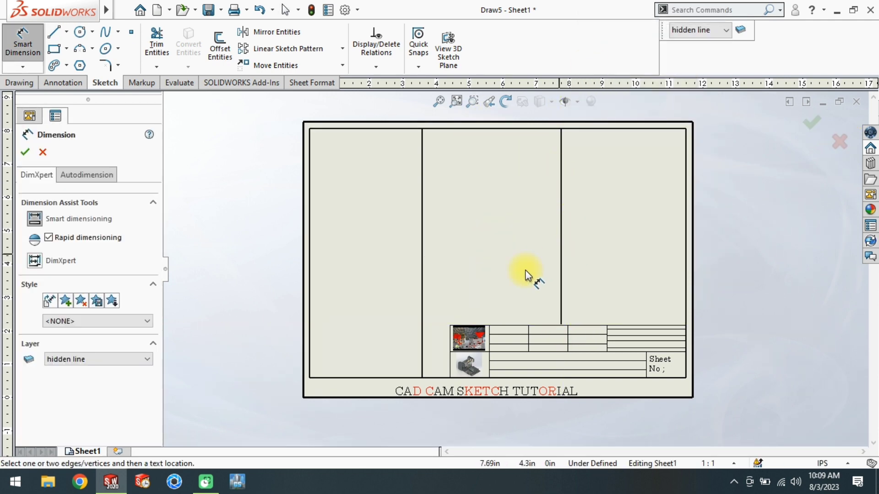
key(Escape)
- Set the start X coordinate of the full-height vertical line to 100.5 mm
click(422, 254)
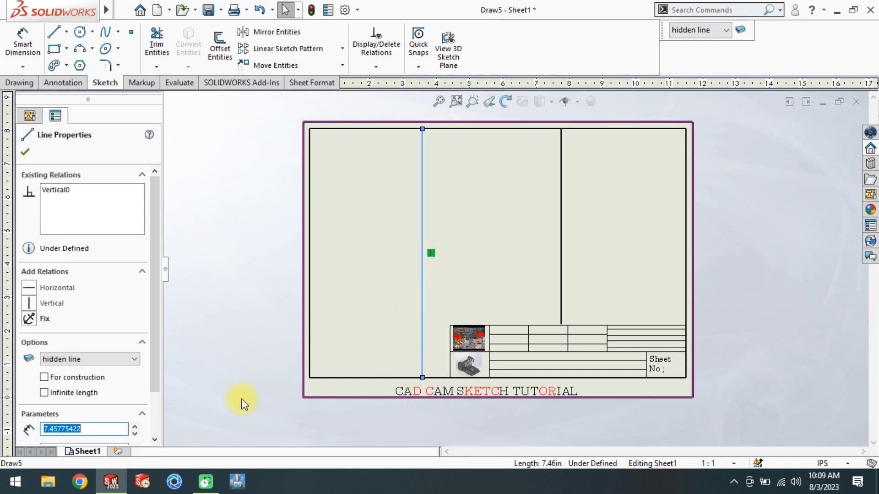
scroll(155, 378, down, 3)
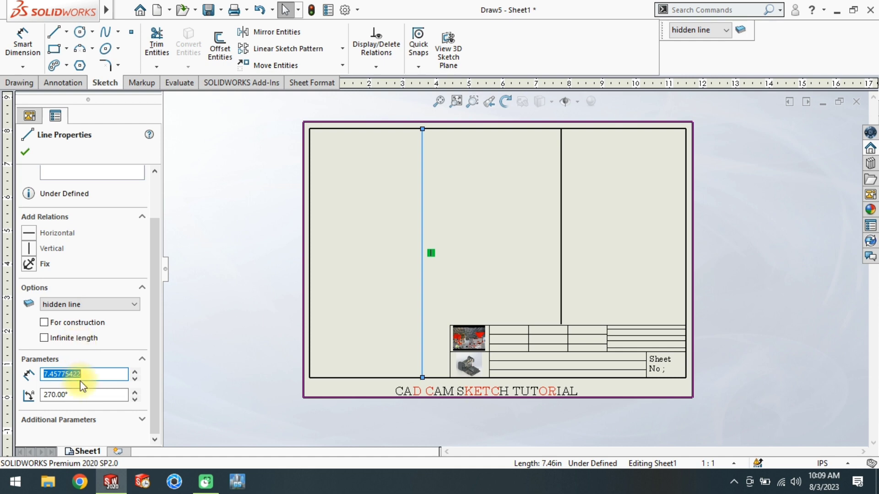
click(140, 419)
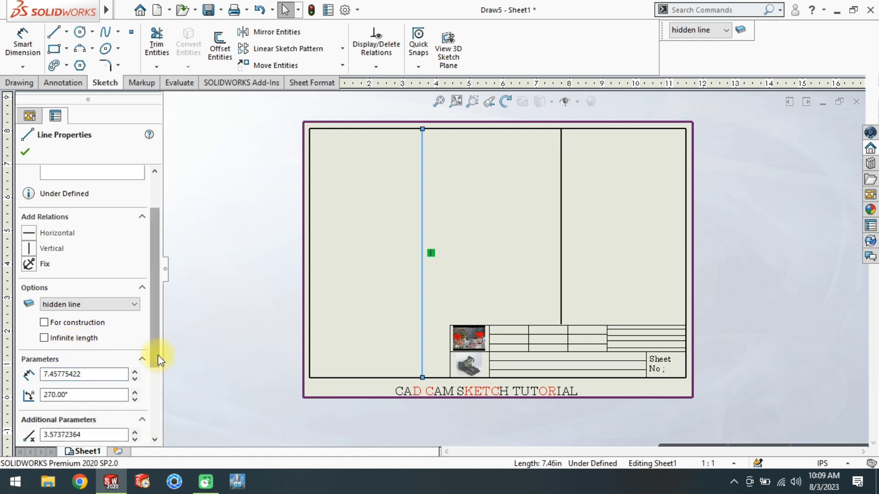
scroll(159, 359, down, 3)
click(136, 323)
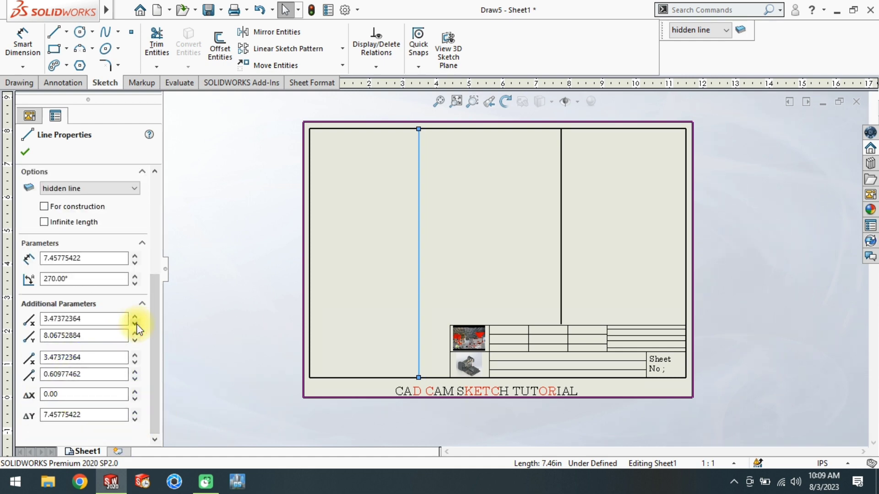
click(134, 315)
double_click(98, 319)
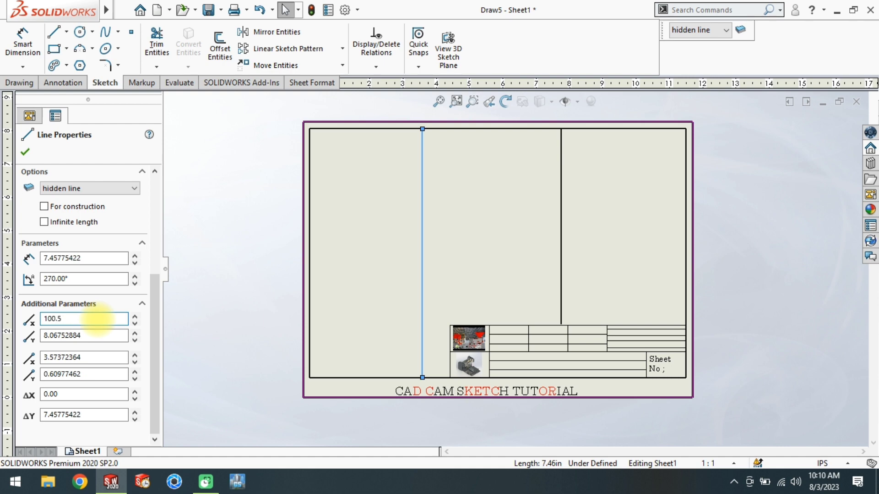
key(Return)
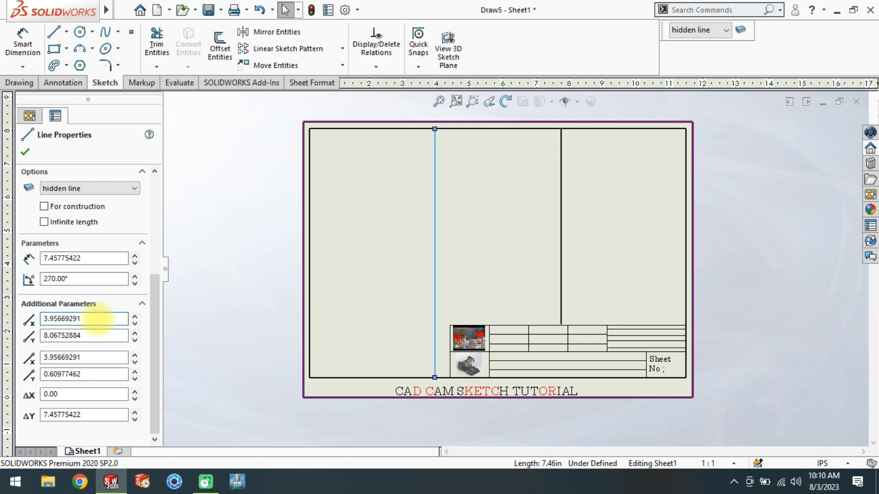
- Set the start X coordinate of the vertical line above the title block to 200.10 mm
click(561, 245)
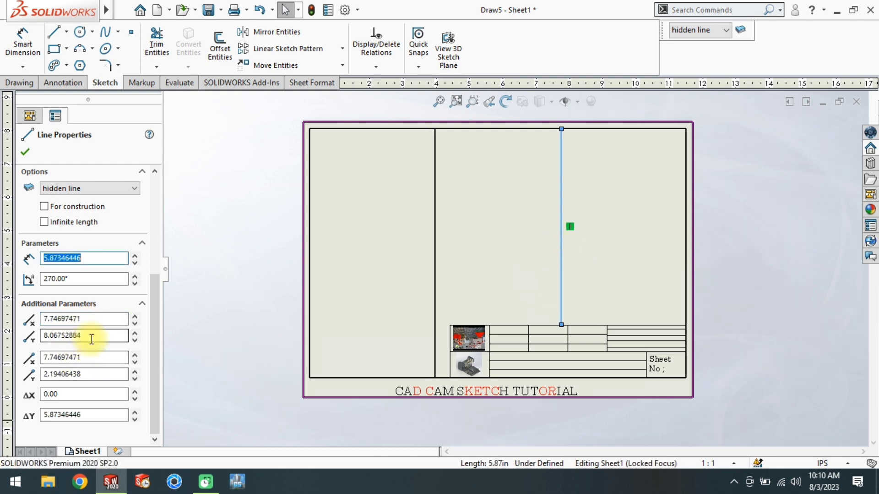
double_click(97, 321)
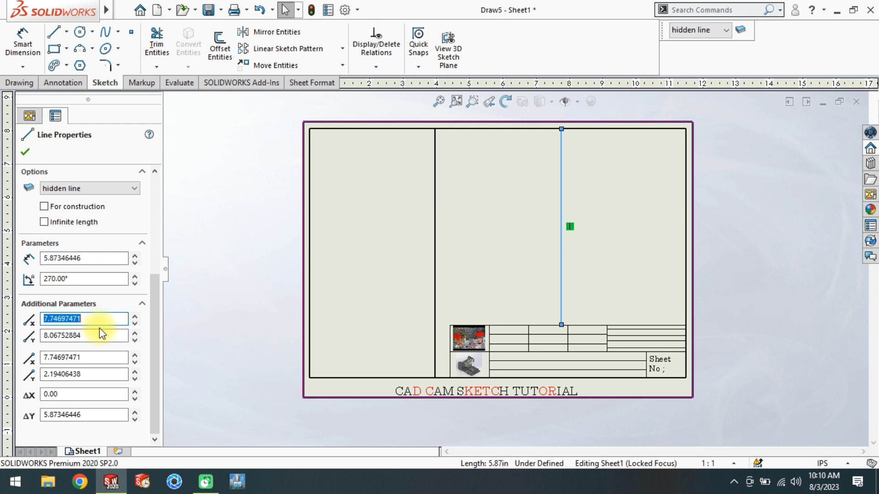
click(134, 315)
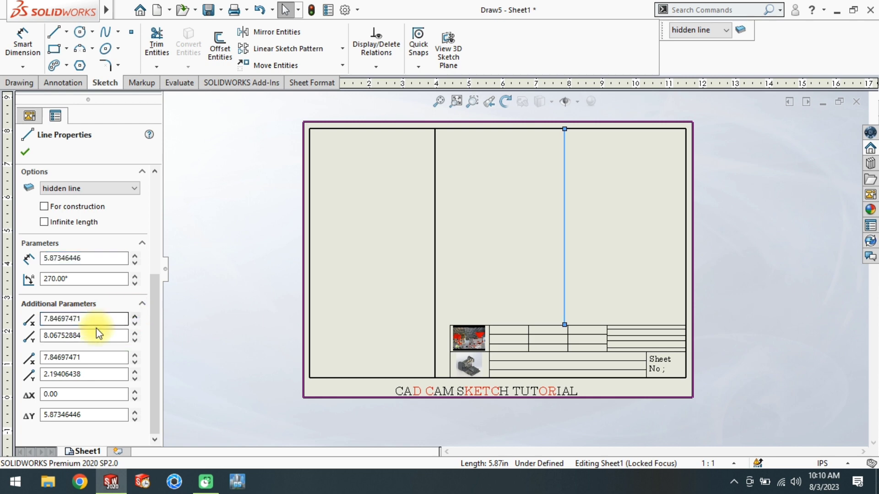
click(105, 317)
double_click(105, 317)
text(200.10mm)
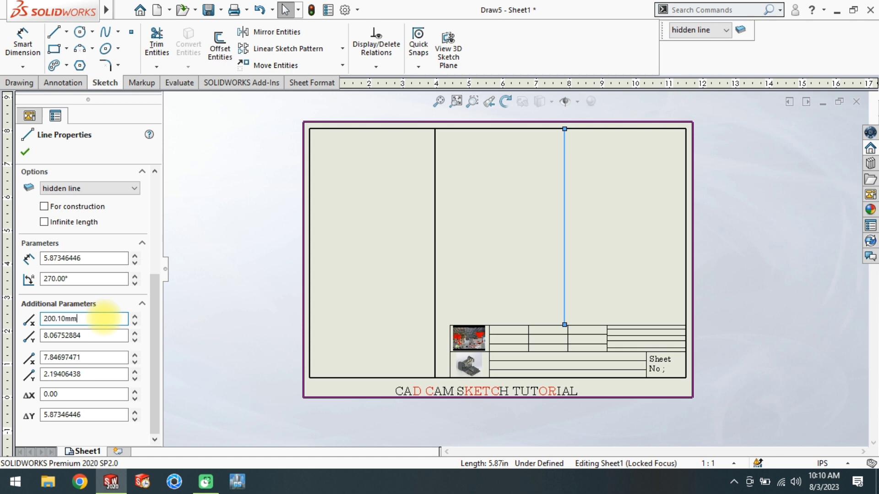
key(Return)
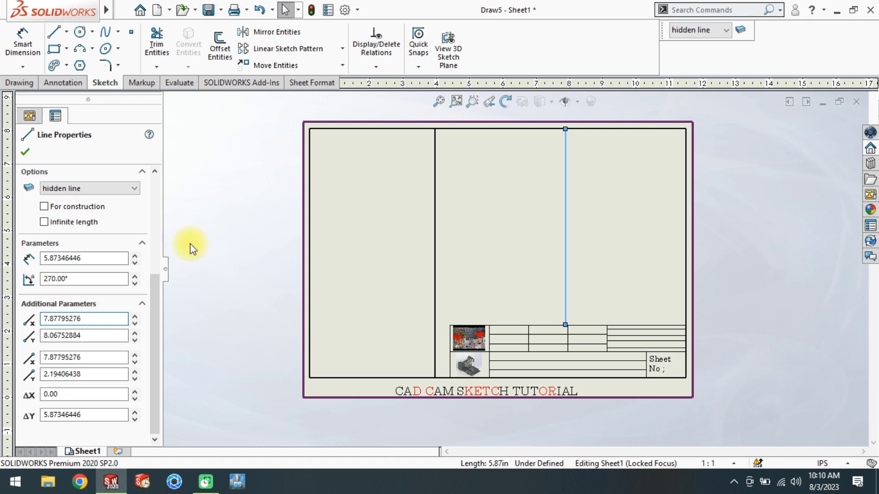
click(26, 152)
scroll(571, 329, down, 3)
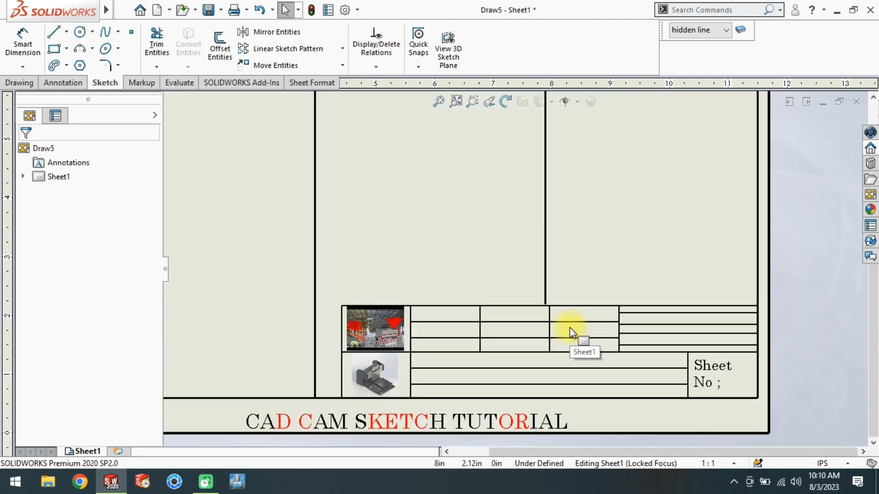
scroll(571, 329, up, 6)
scroll(487, 172, down, 3)
scroll(450, 314, up, 1)
scroll(450, 319, down, 2)
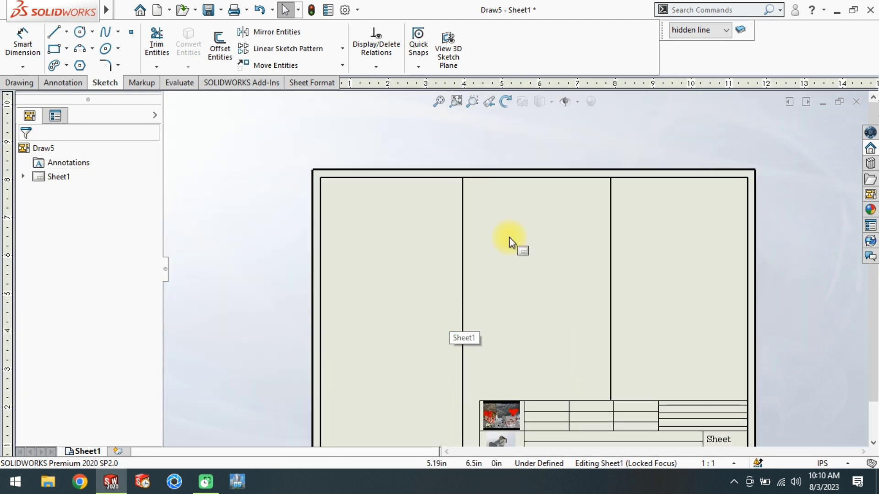
scroll(512, 247, down, 1)
click(444, 275)
scroll(451, 275, up, 1)
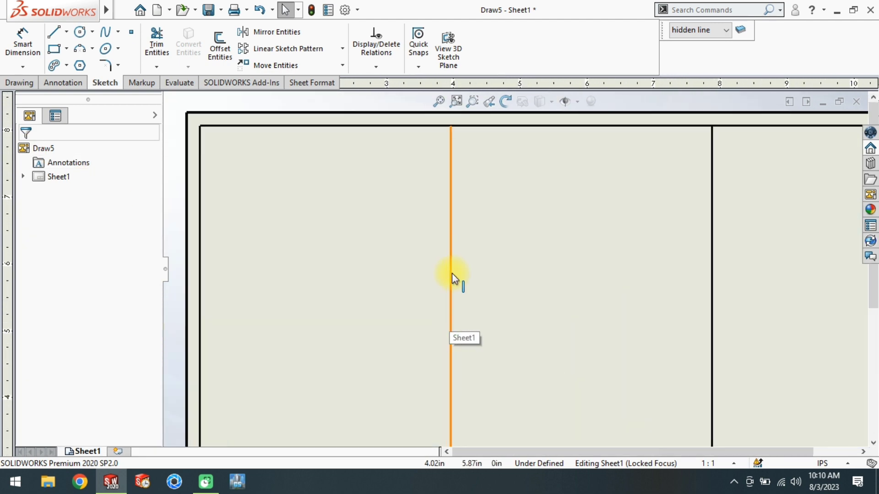
scroll(550, 330, up, 2)
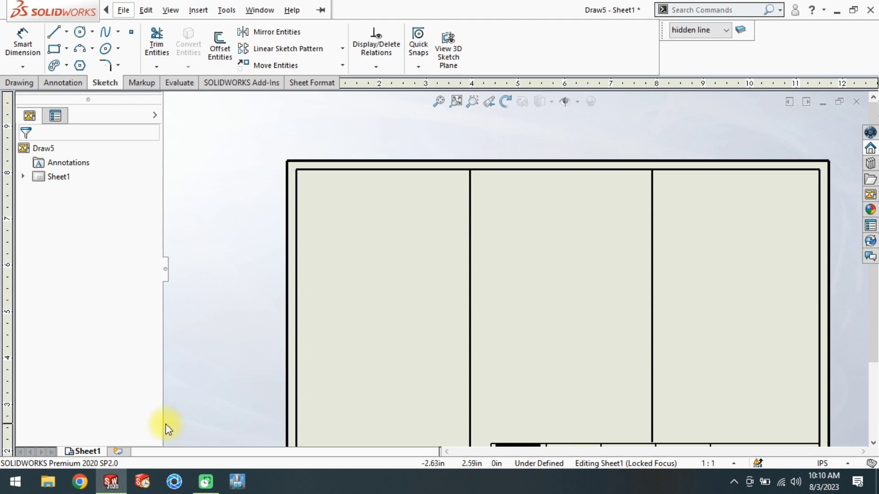
- Add a note reading "ISOMETRIC PROJECTION" at the top of the sheet's first column
click(79, 83)
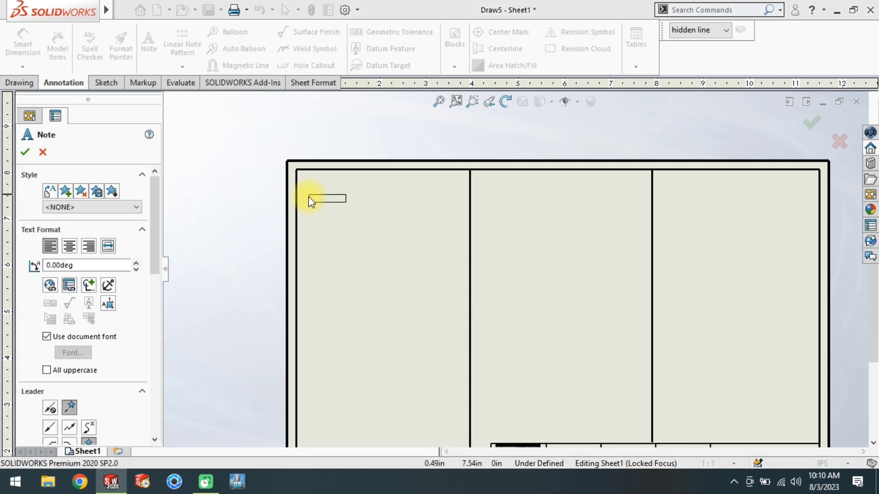
click(309, 197)
drag(321, 203, 455, 198)
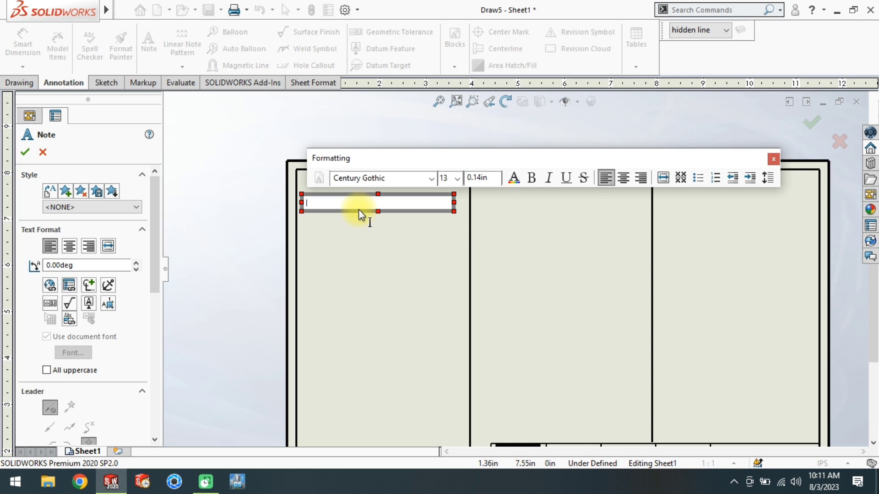
text(ISOMETRIC PROJE)
text(CTION)
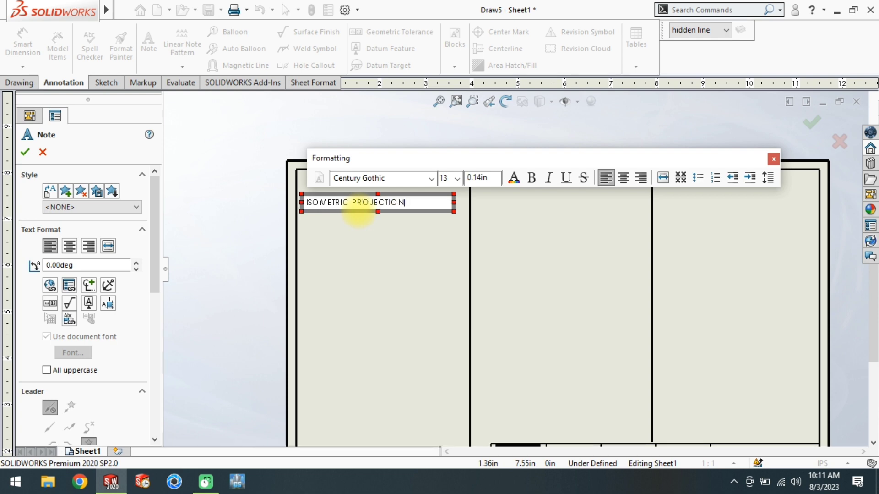
- Format the whole note text in Century Schoolbook at size 20 and widen its text box to fit one line
key(ctrl+a)
click(352, 178)
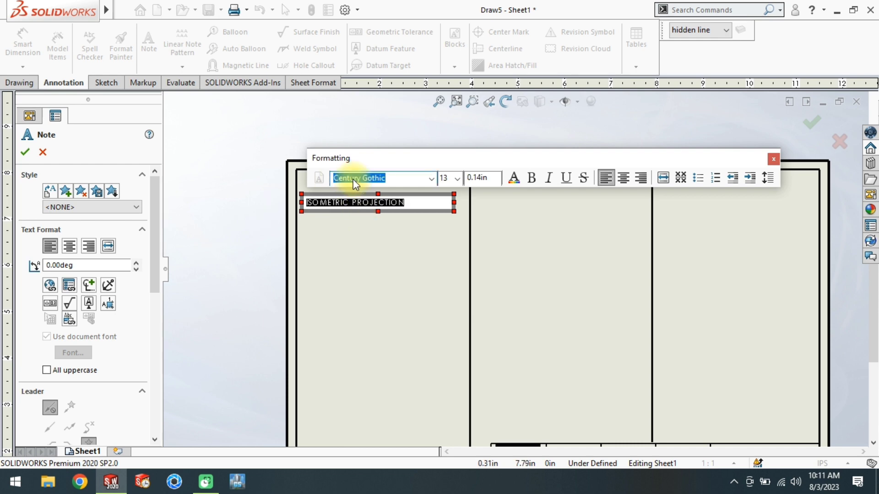
scroll(355, 179, down, 1)
click(460, 178)
click(449, 269)
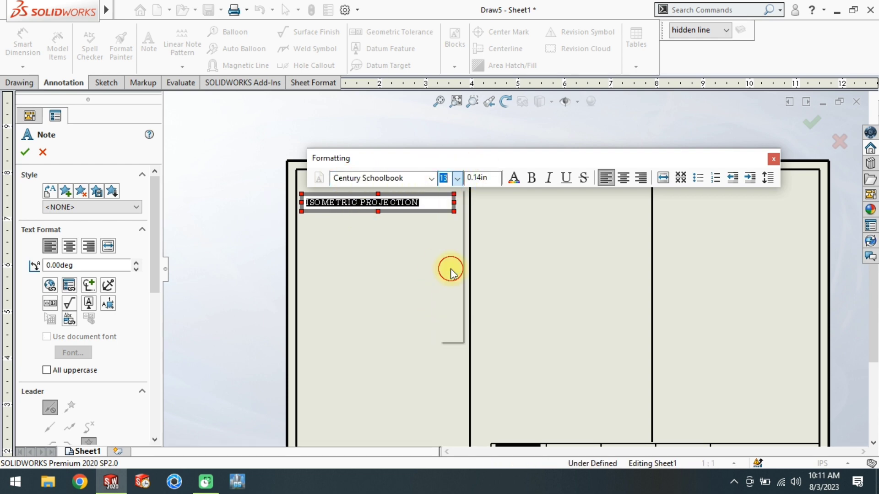
drag(455, 213, 476, 194)
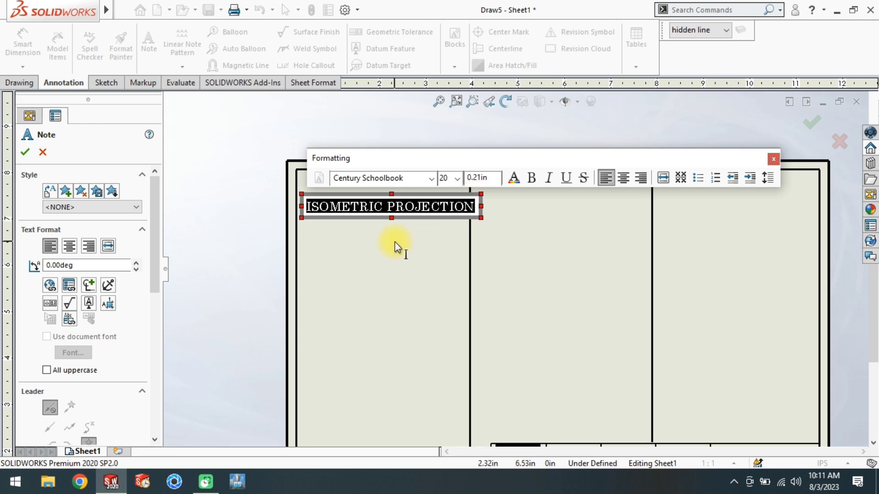
- Reduce the "ISOMETRIC PROJECTION" note's text size to 18 and finish editing it
click(460, 179)
click(444, 259)
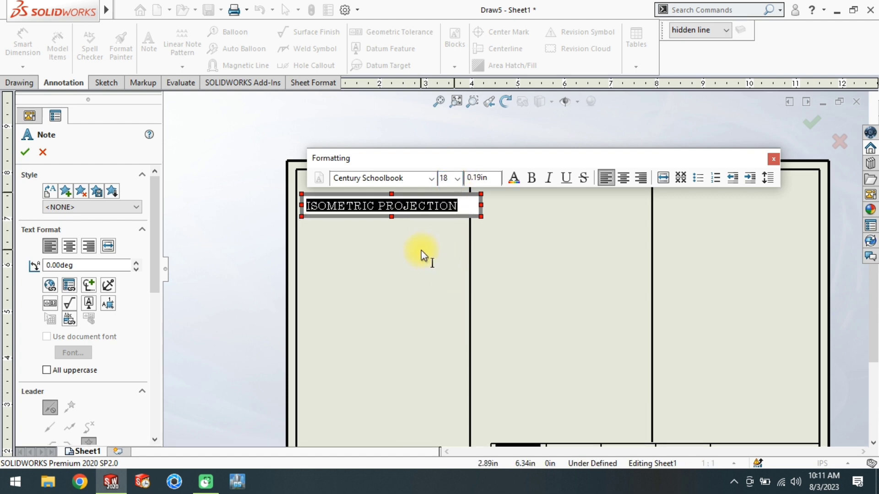
click(441, 254)
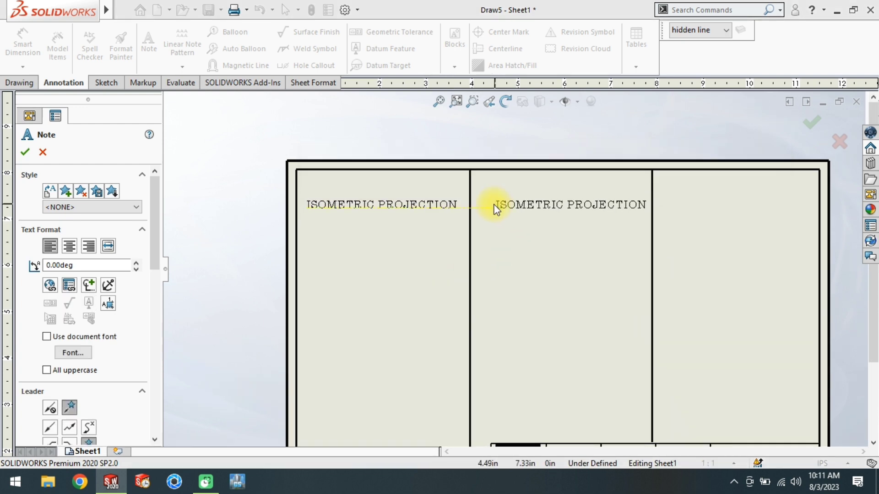
- Place another note at the top of the second column, level with the first, and change its text to "DIMETRIC PROJECTION"
click(489, 202)
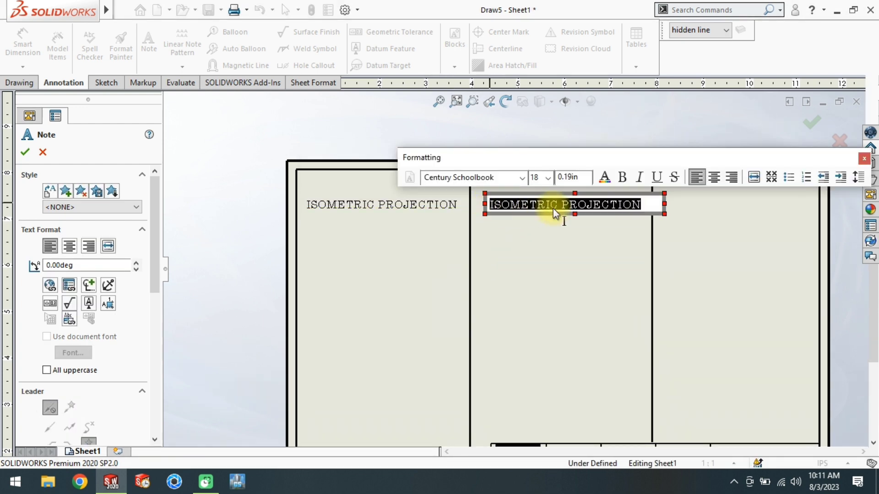
click(557, 205)
drag(557, 205, 489, 202)
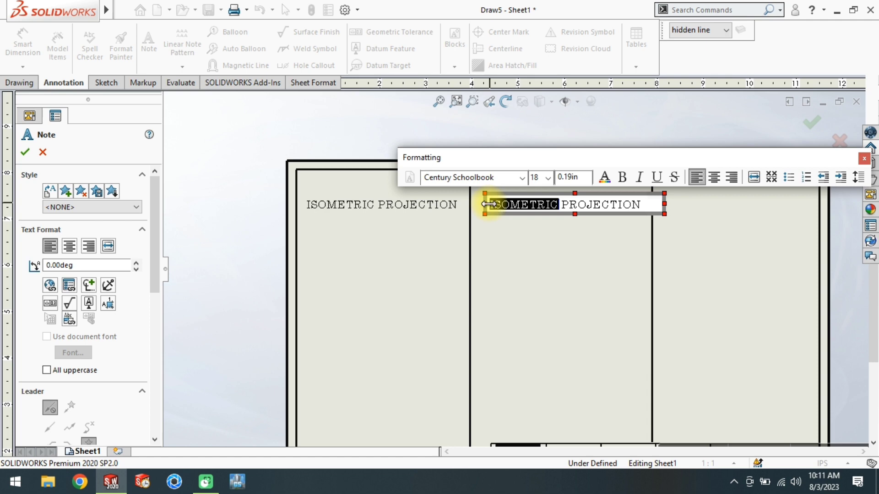
text(IM)
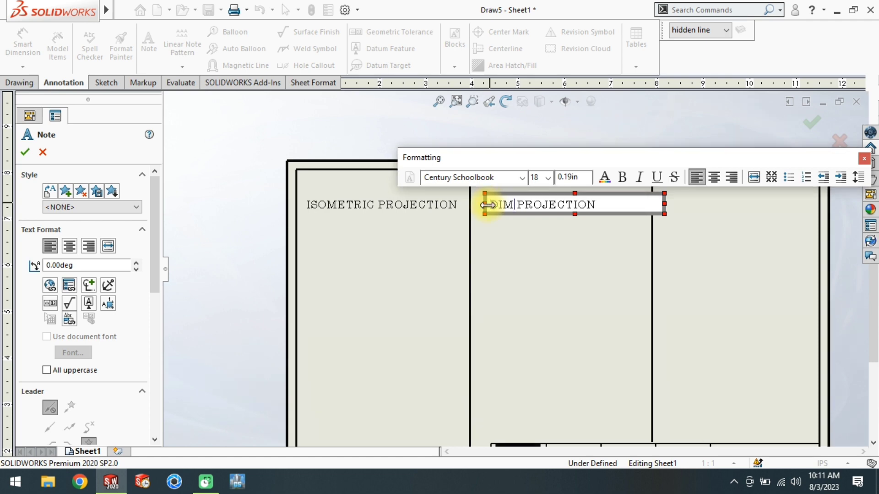
text(ETRI)
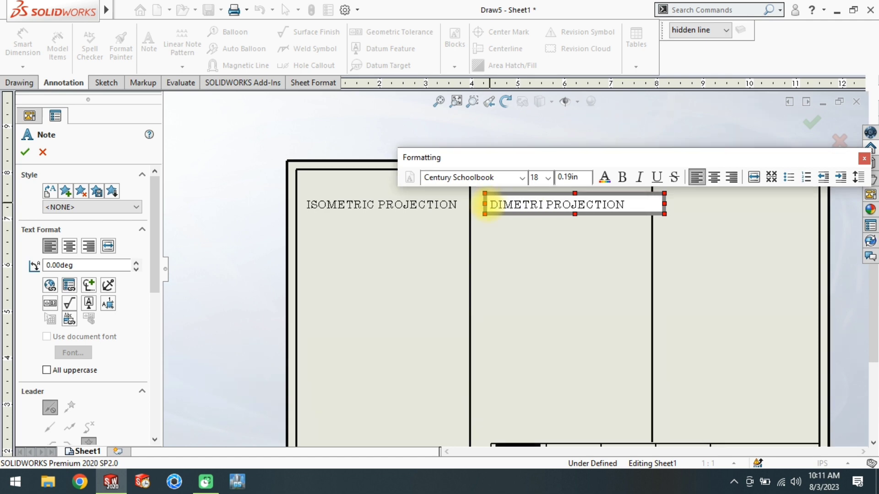
text(C)
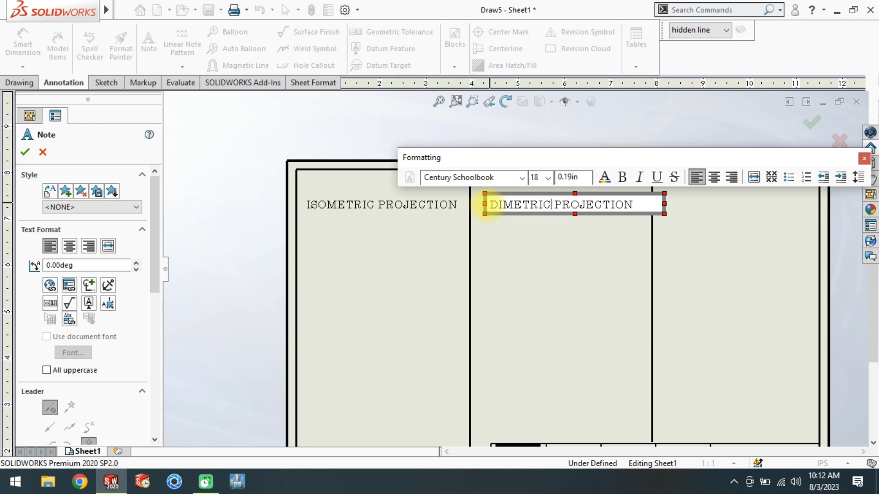
click(613, 257)
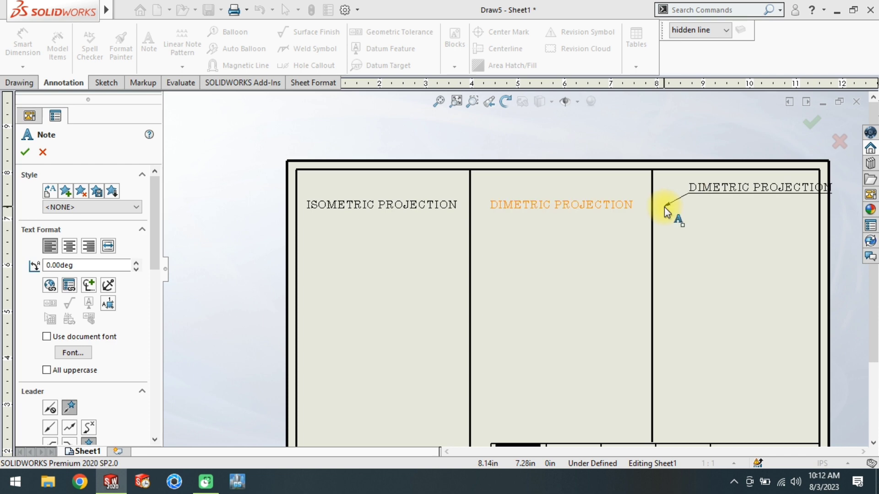
- Place a third note at the top of the third column in line with the others, reading "OBLIQUE PROJECTION"
click(682, 209)
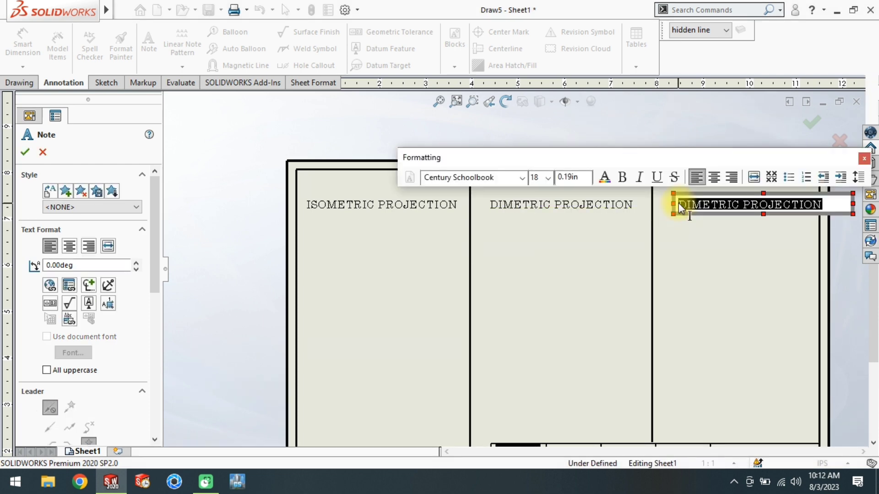
drag(739, 205, 683, 208)
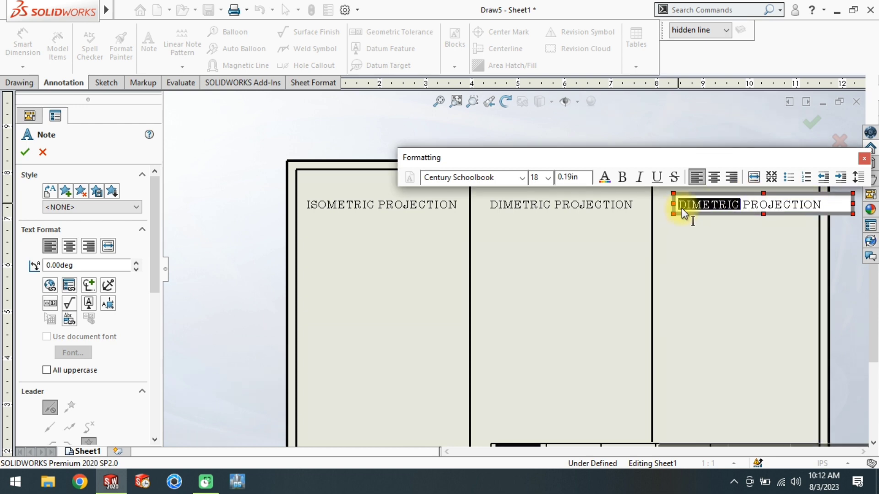
text(OB)
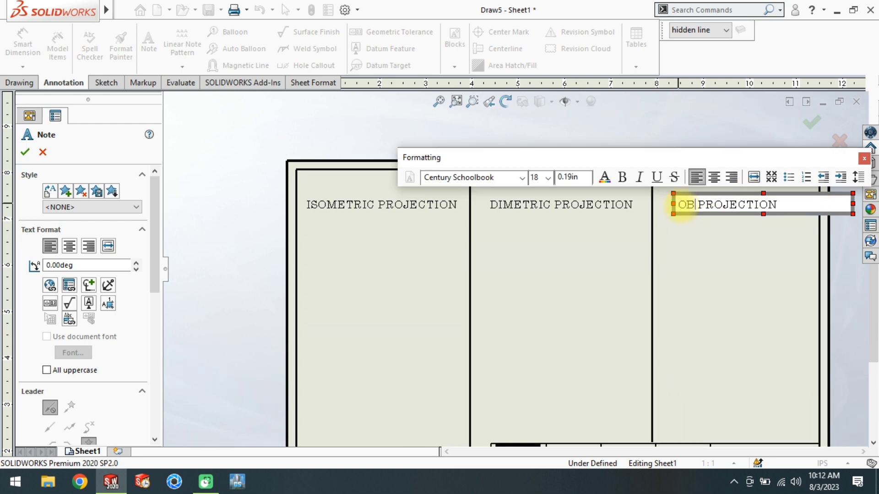
text(LI)
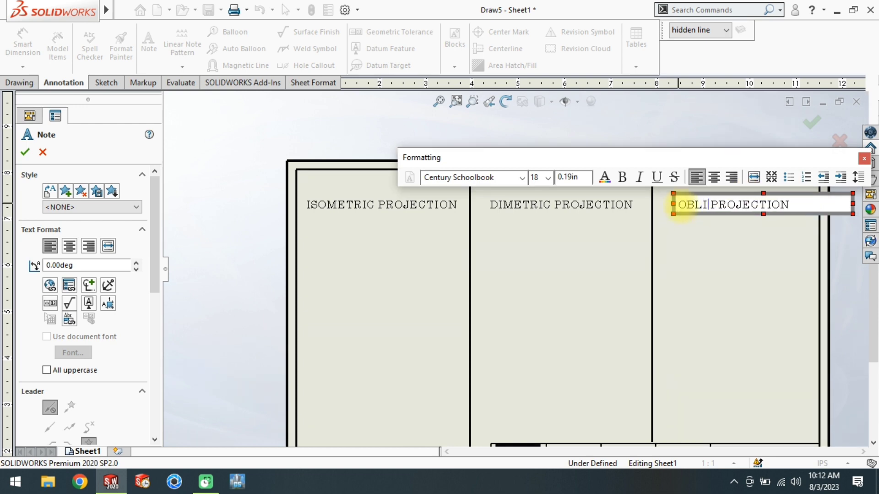
text(QUE)
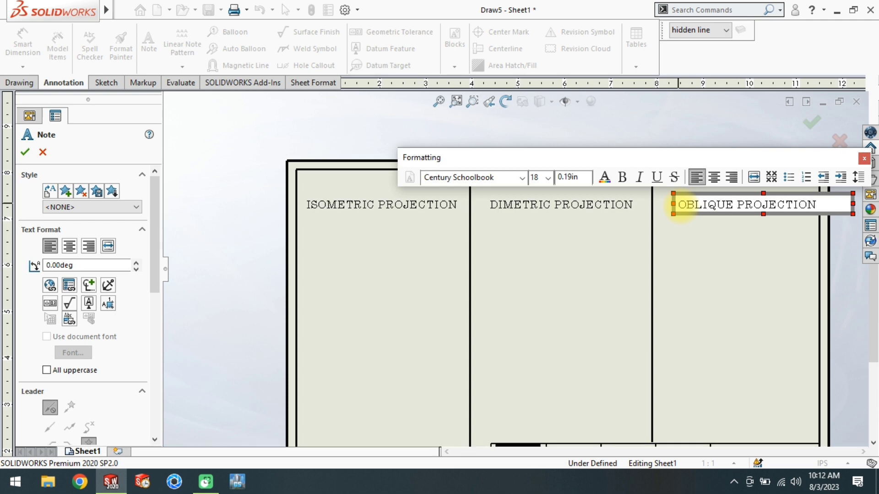
- Make the whole "OBLIQUE PROJECTION" note bold and stop placing notes
drag(822, 205, 676, 206)
click(623, 176)
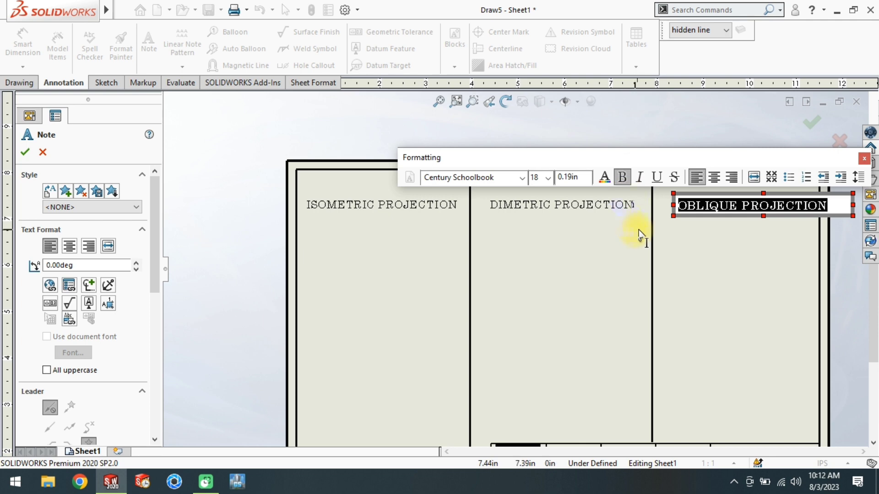
click(715, 227)
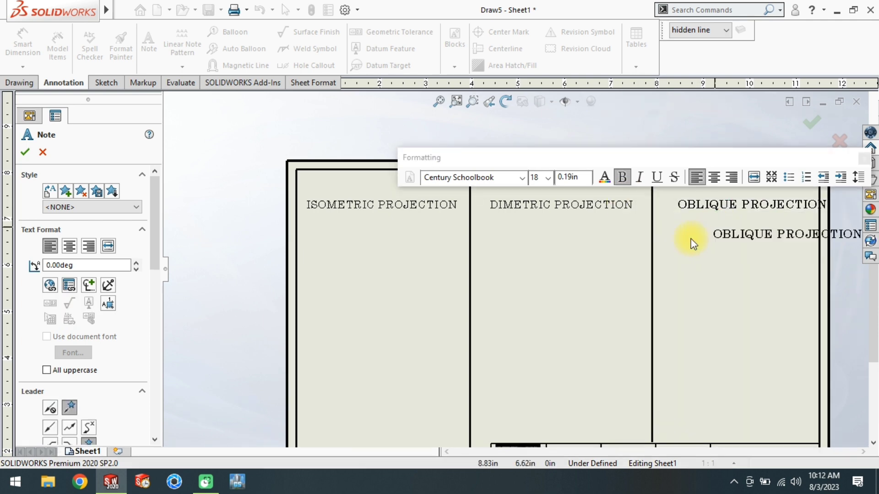
key(Escape)
- Make the text of the "DIMETRIC PROJECTION" and "ISOMETRIC PROJECTION" notes bold
click(595, 209)
double_click(551, 207)
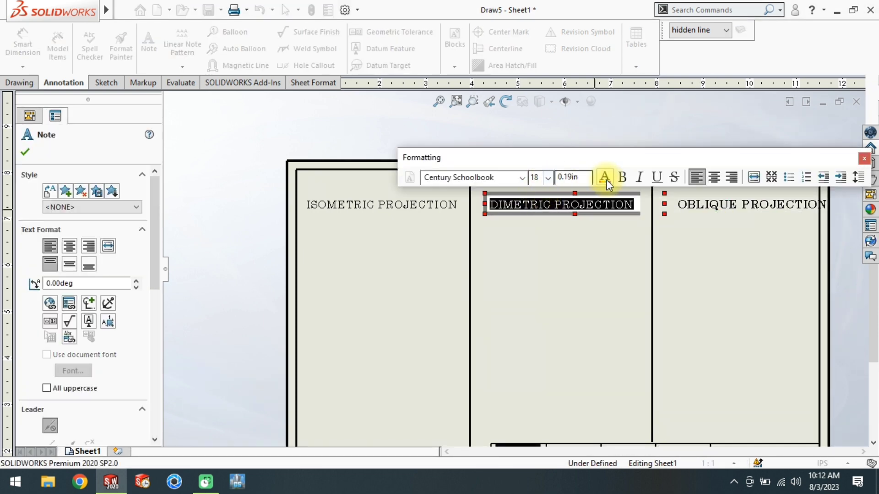
click(619, 179)
click(387, 202)
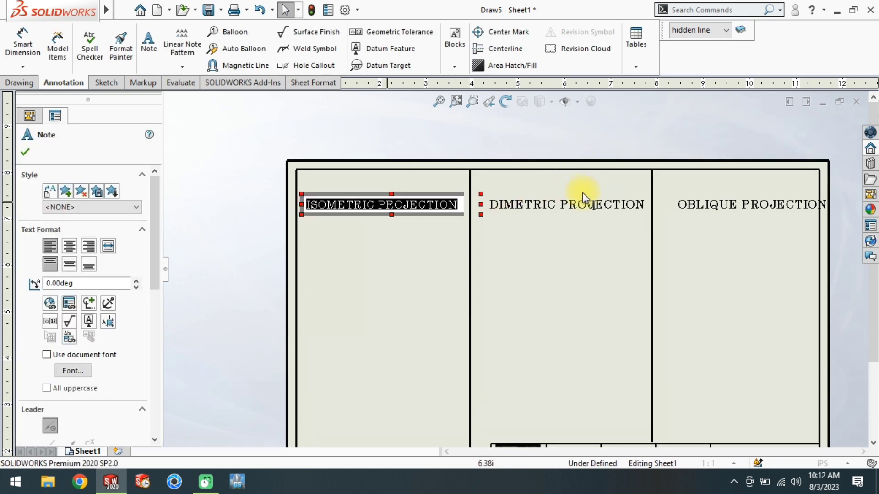
click(531, 177)
click(537, 268)
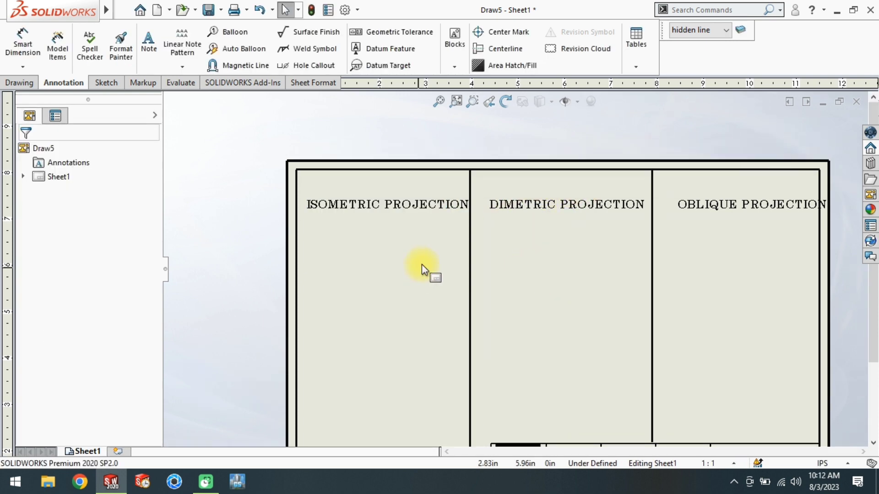
- Shift the three projection headings slightly to the left so each fits within its own column
click(419, 211)
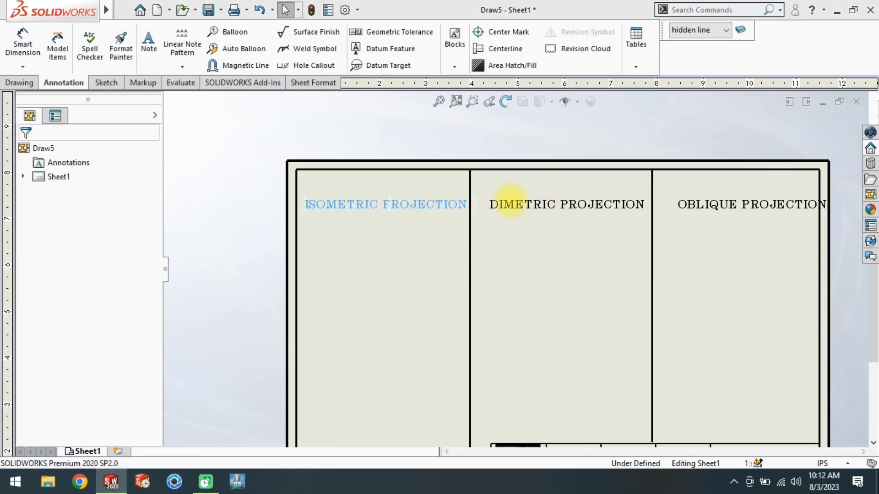
click(560, 206)
drag(562, 206, 555, 202)
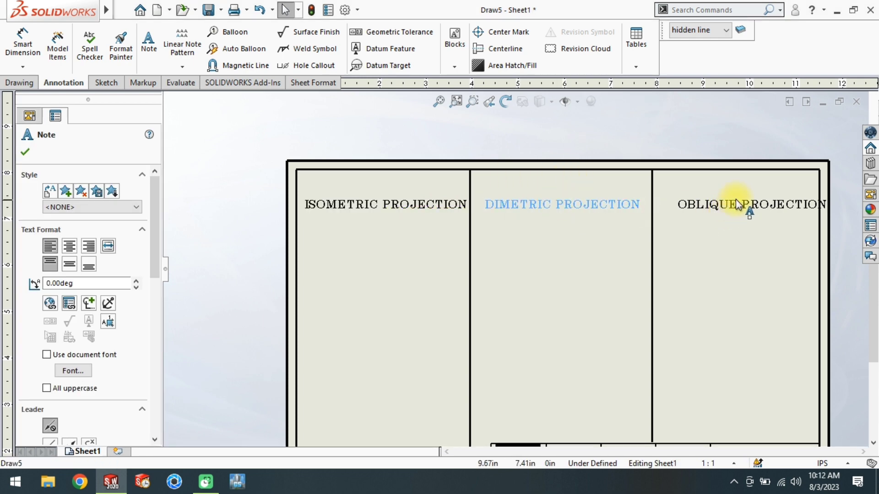
drag(748, 210, 722, 205)
click(713, 248)
- Sketch a horizontal line across the middle of the isometric projection column, clear of the column borders
scroll(580, 350, up, 8)
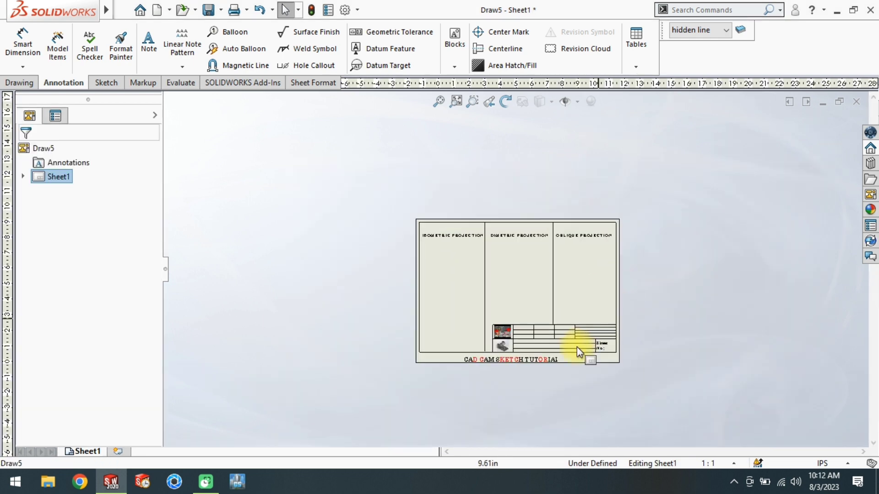
scroll(578, 350, down, 5)
scroll(501, 278, down, 2)
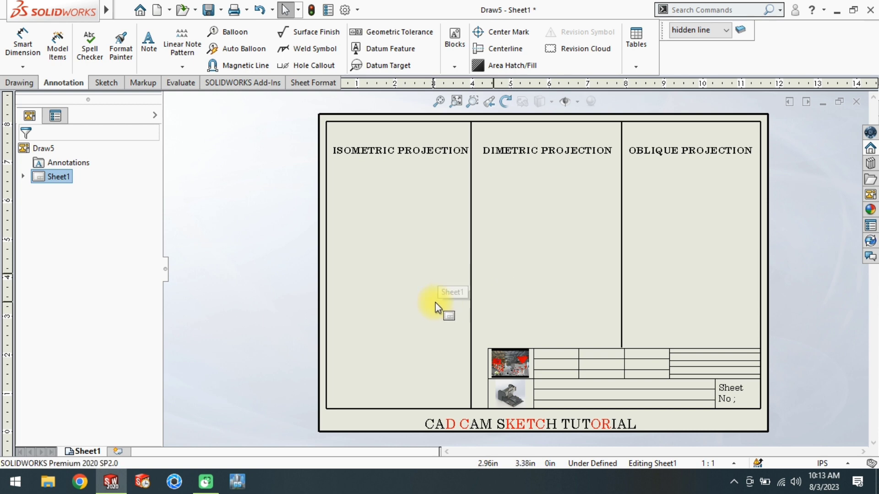
scroll(458, 184, down, 1)
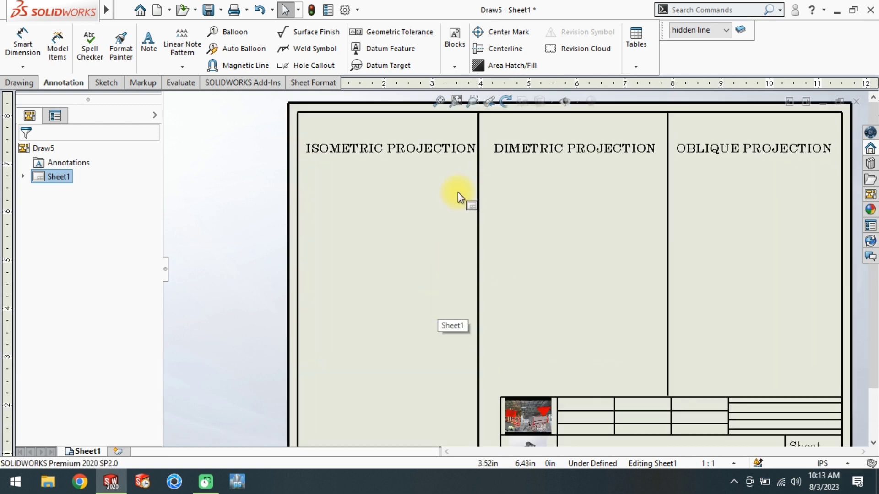
key(l)
click(323, 289)
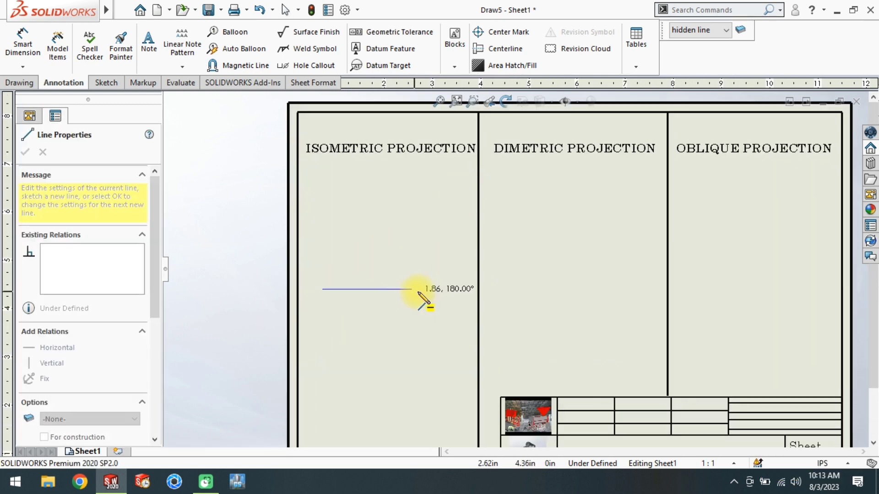
click(451, 289)
key(Escape)
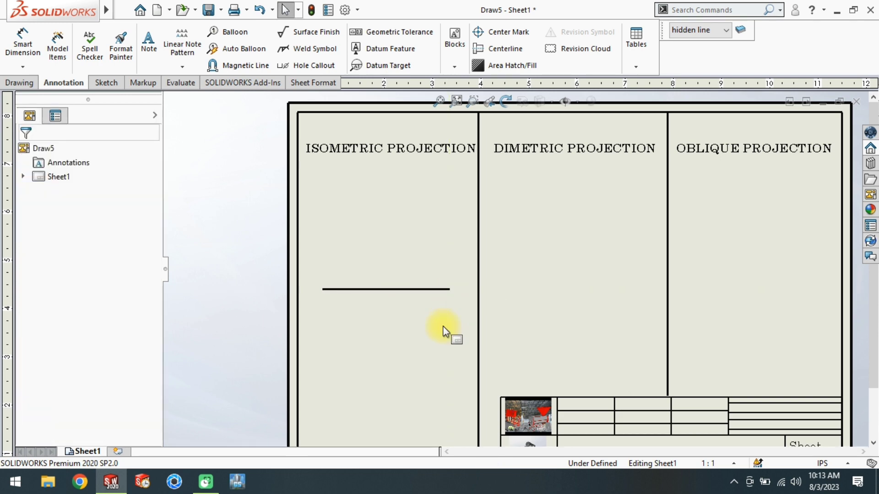
- Sketch a horizontal line about 2.92 in long in the dimetric projection column, level with the first line, and end the chain
key(l)
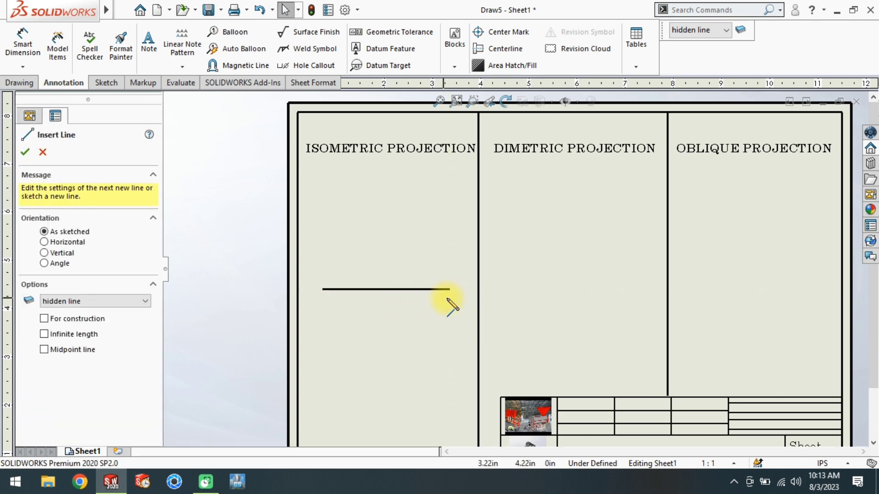
click(501, 289)
click(641, 290)
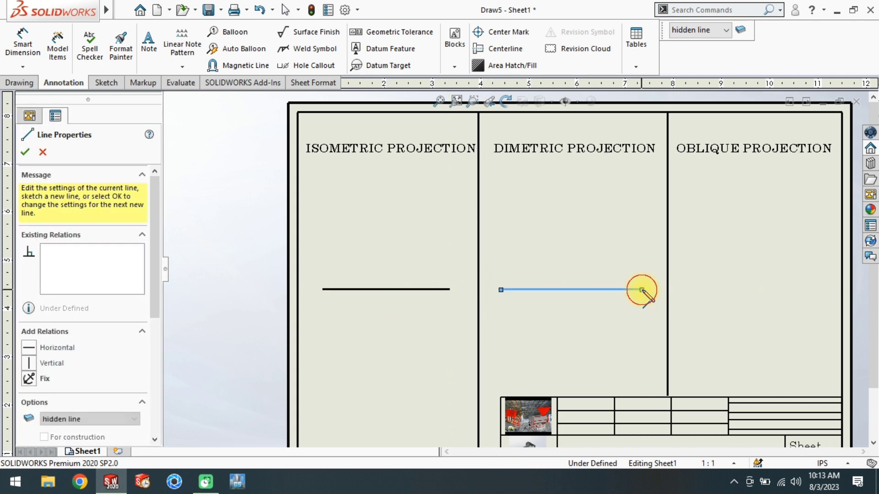
right_click(662, 300)
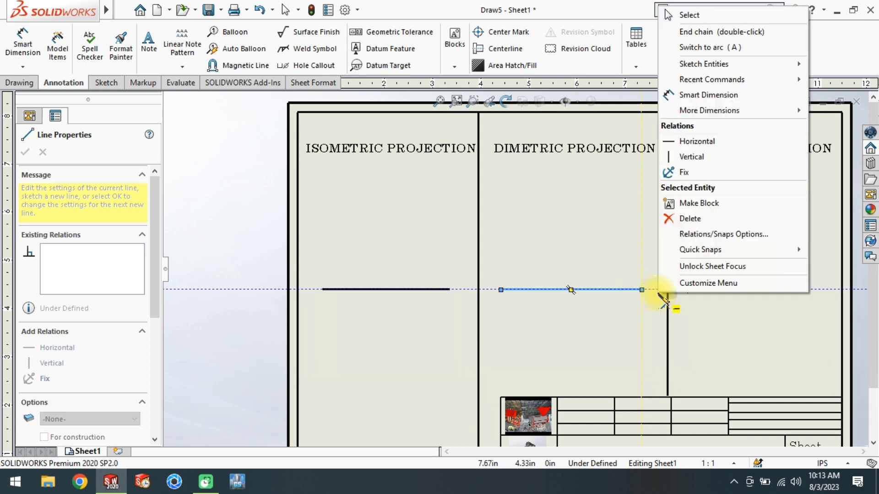
click(681, 32)
- Sketch a horizontal line about 2.92 in long in the oblique projection column, level with the other two lines
click(686, 289)
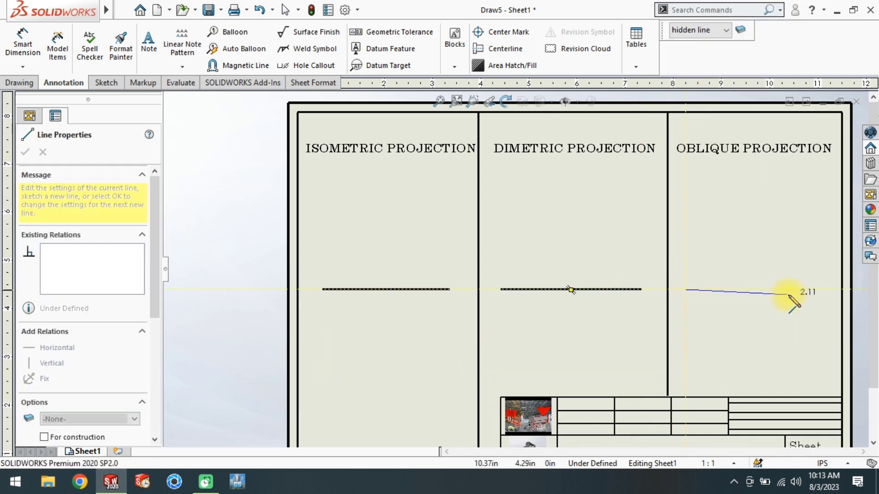
click(828, 290)
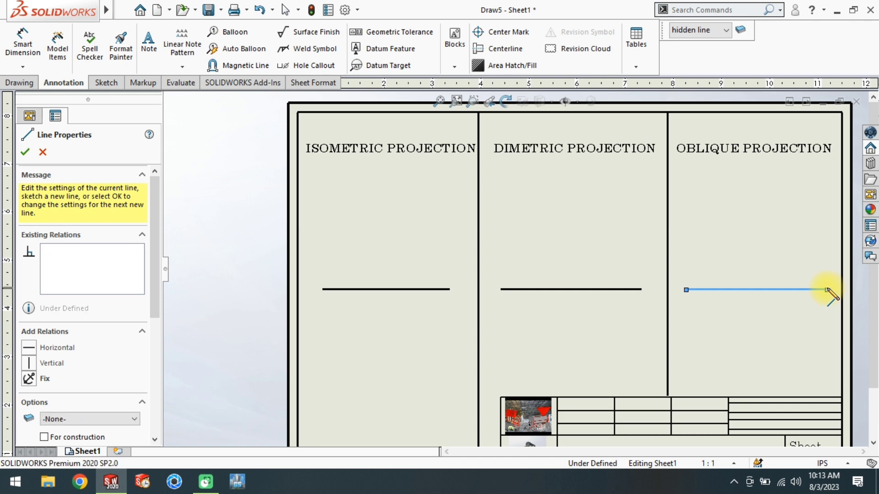
key(Escape)
- Inspect the line properties of the horizontal lines in the oblique, dimetric and isometric columns
click(770, 290)
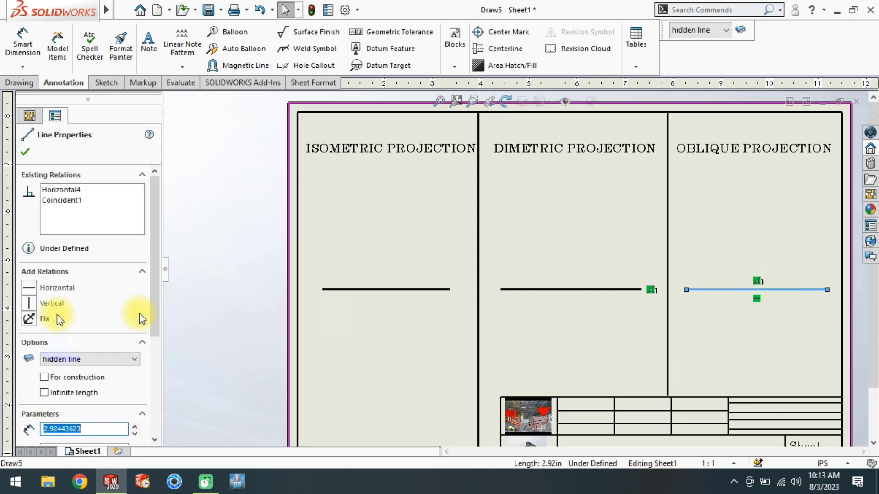
click(551, 290)
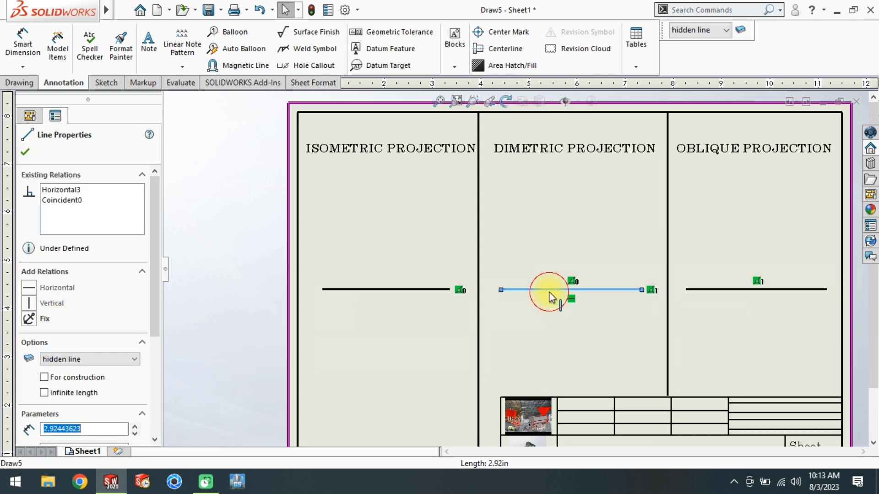
click(398, 290)
click(389, 338)
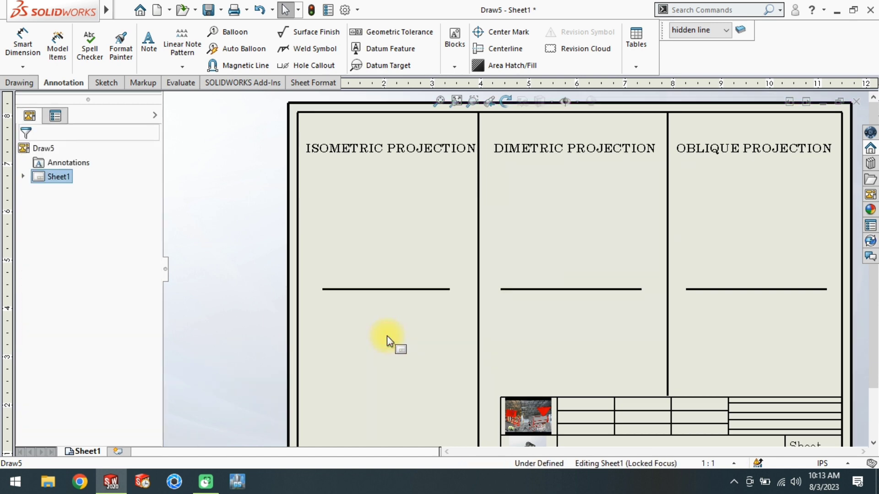
scroll(407, 277, down, 2)
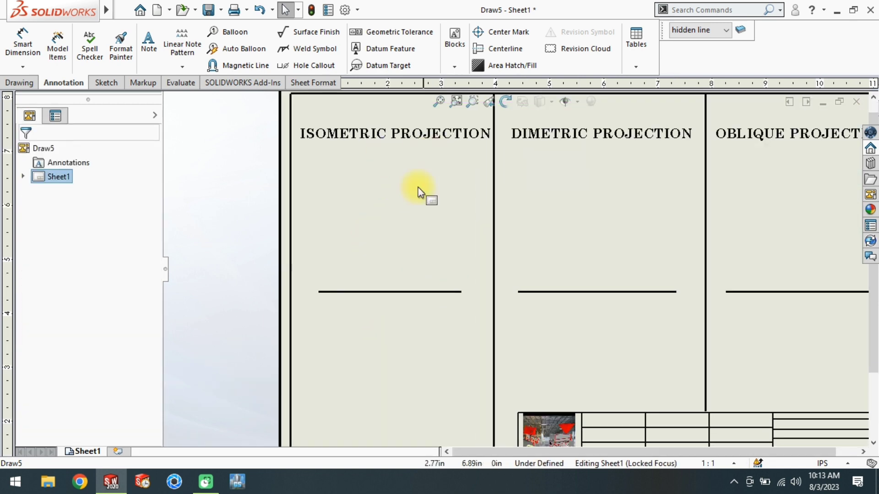
scroll(474, 276, up, 2)
scroll(444, 286, down, 1)
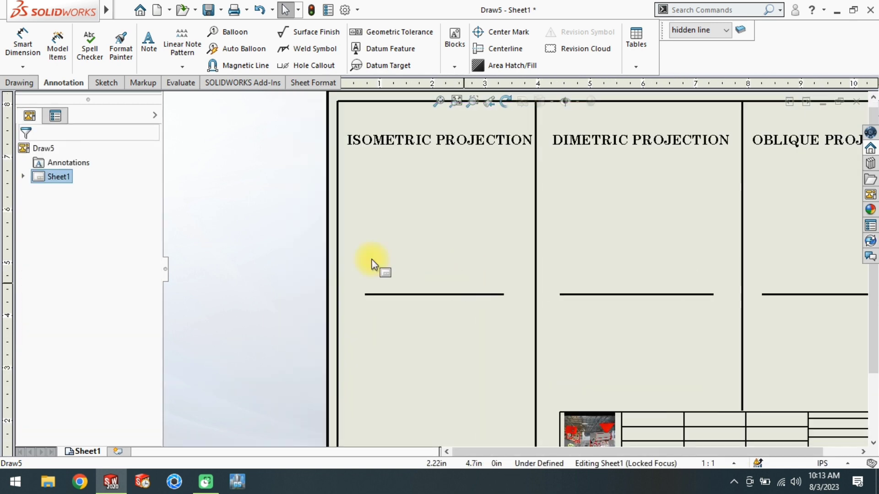
- Sketch a vertical line about 1.18 in long upward from the midpoint of the isometric column's horizontal line
click(106, 82)
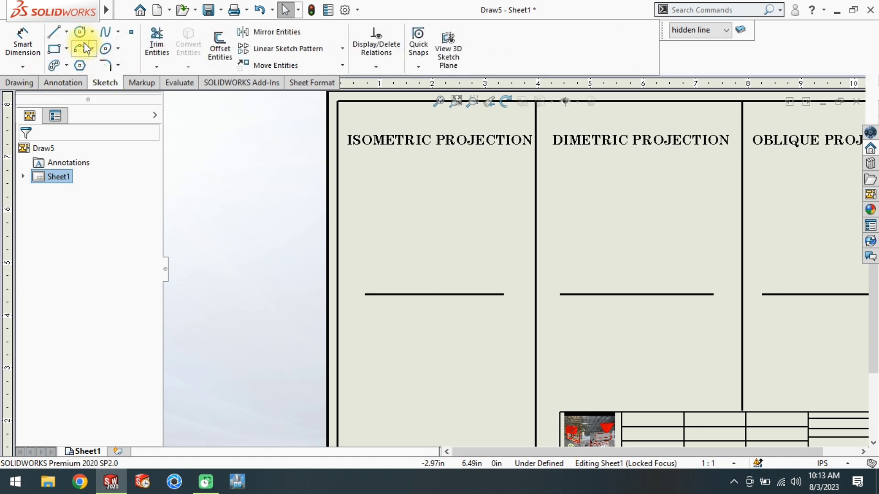
click(53, 31)
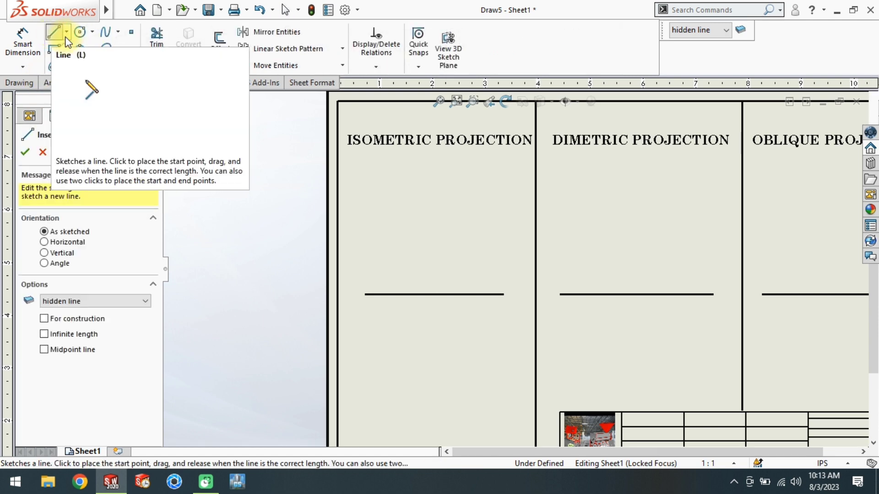
click(435, 294)
click(435, 233)
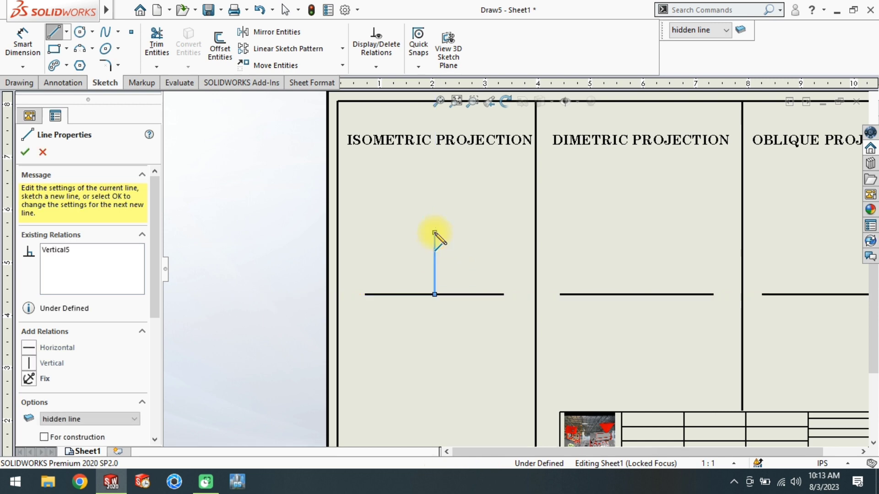
key(Escape)
- Assign the vertical line in the isometric column to the "line" layer and check its properties
click(435, 257)
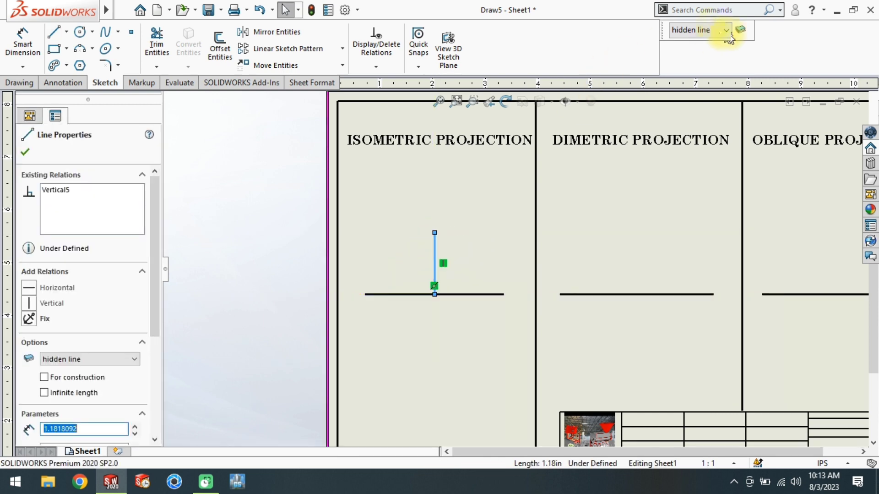
click(726, 30)
click(678, 83)
click(438, 327)
scroll(439, 288, down, 1)
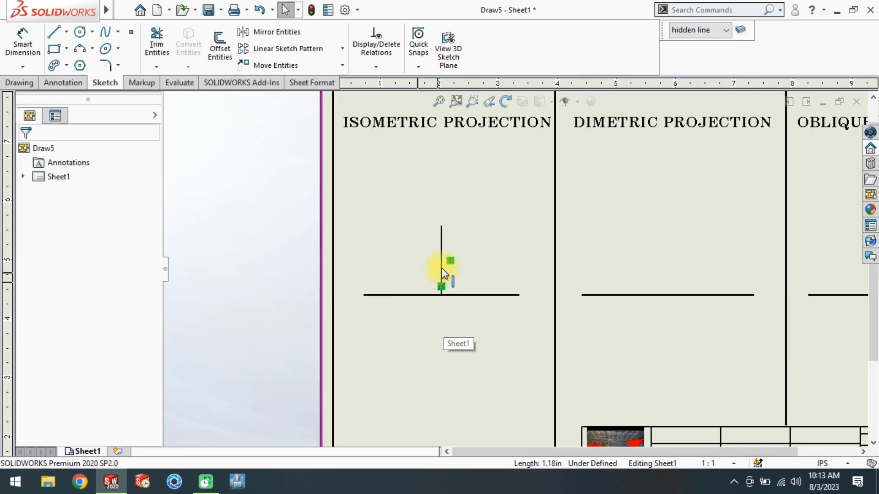
click(443, 258)
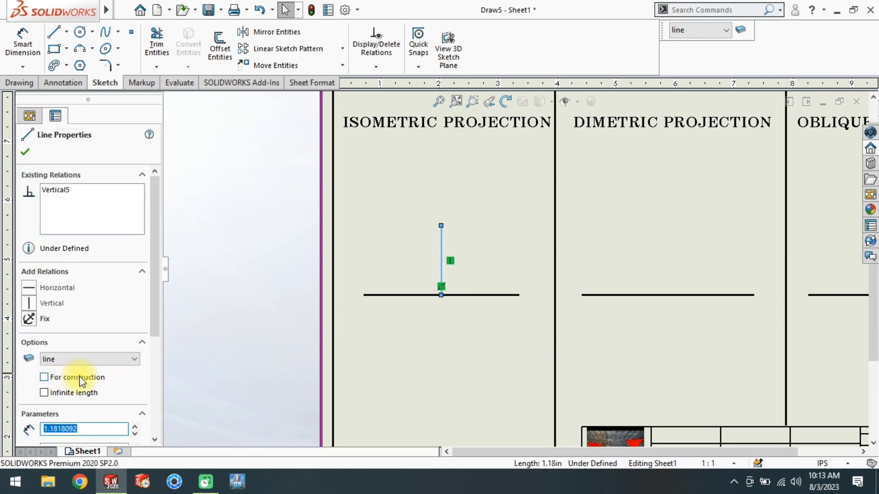
right_drag(353, 333, 355, 300)
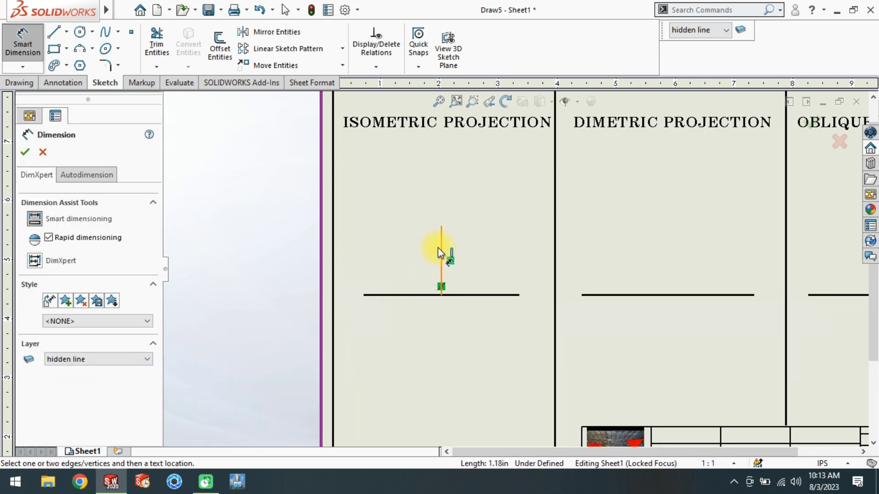
click(440, 249)
key(Escape)
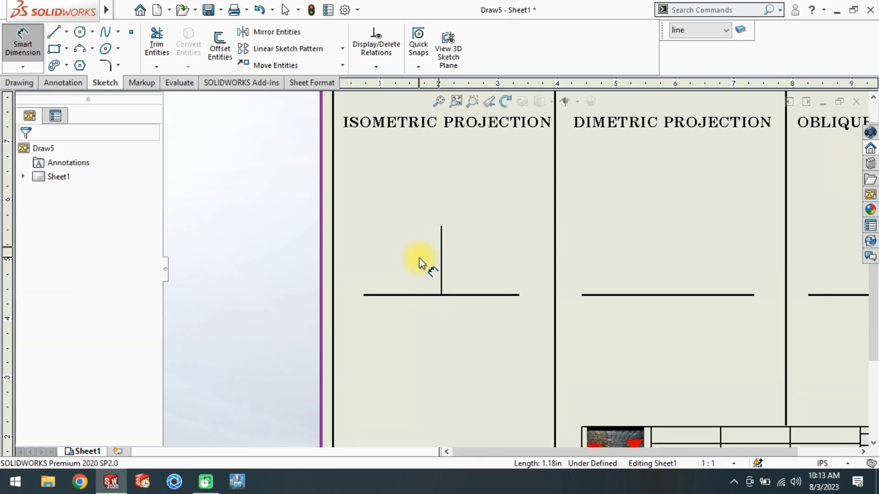
- Sketch a line about 1.02 in long rising to the right from the vertical line's base, and assign it to the "line" layer
scroll(435, 270, down, 1)
key(l)
click(447, 304)
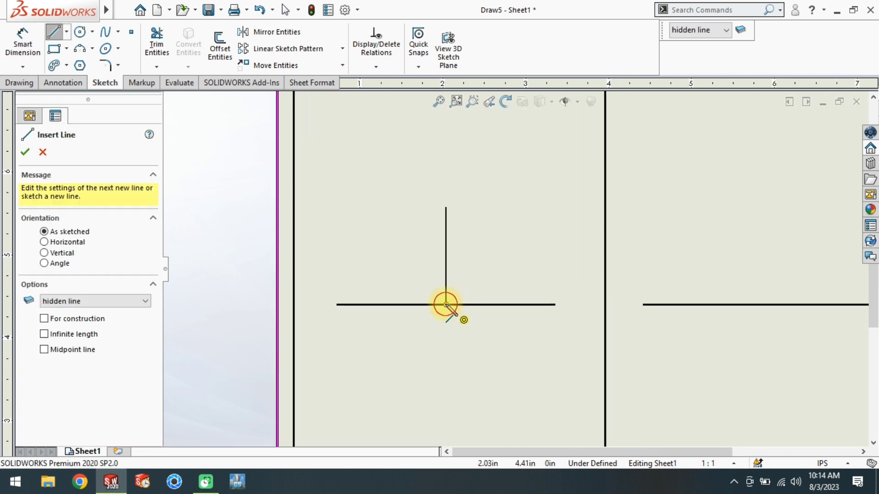
click(519, 263)
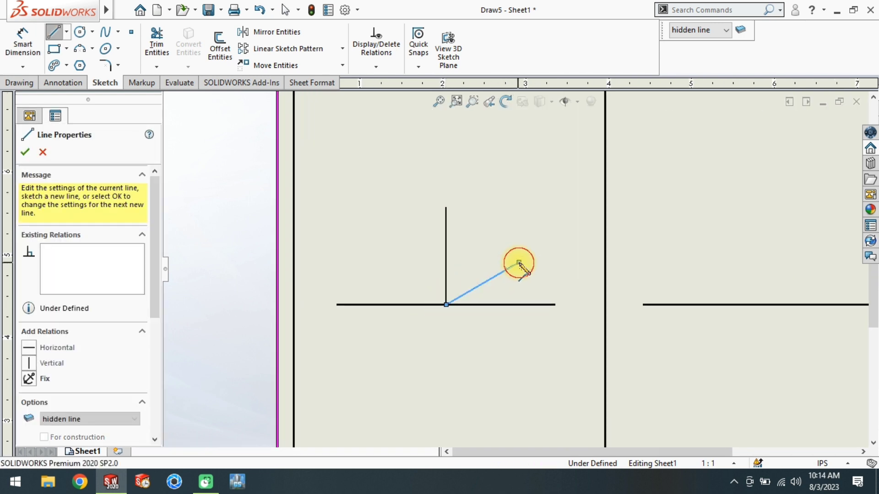
key(Escape)
key(l)
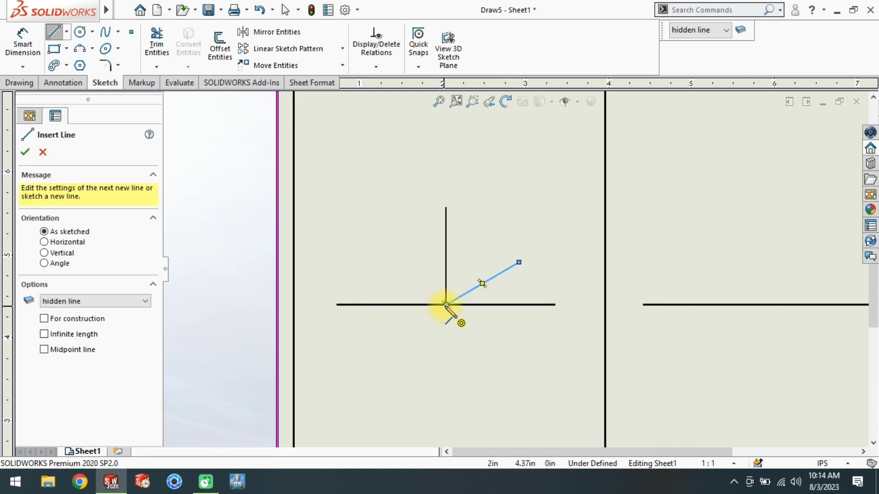
click(726, 29)
click(692, 82)
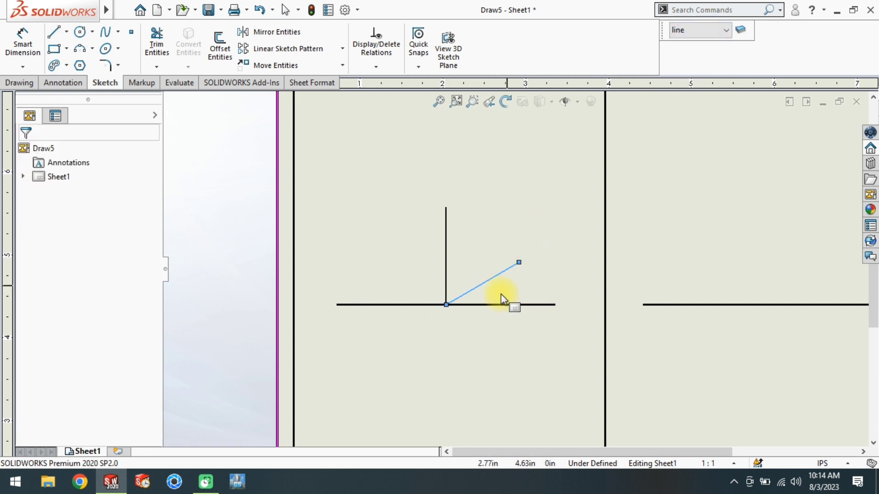
- Outline the box's left face with an outer edge about 1.16 in high, and close its right face with a top and outer edge
click(446, 304)
click(346, 262)
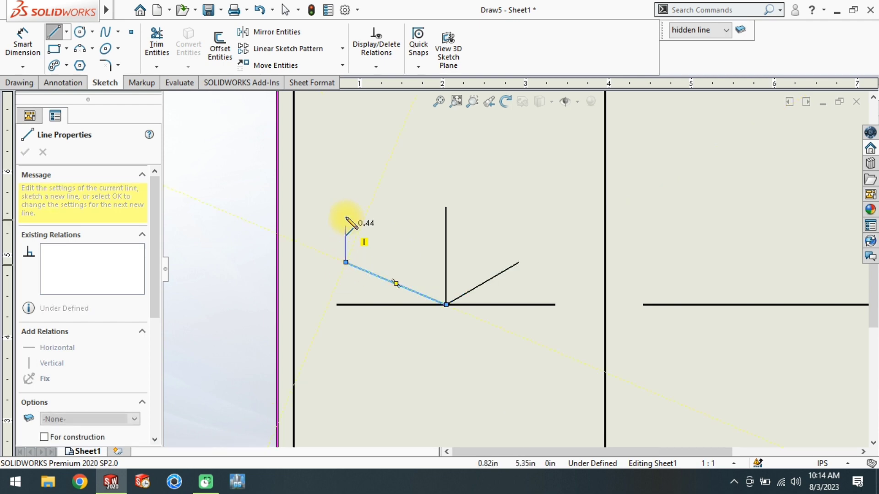
click(346, 166)
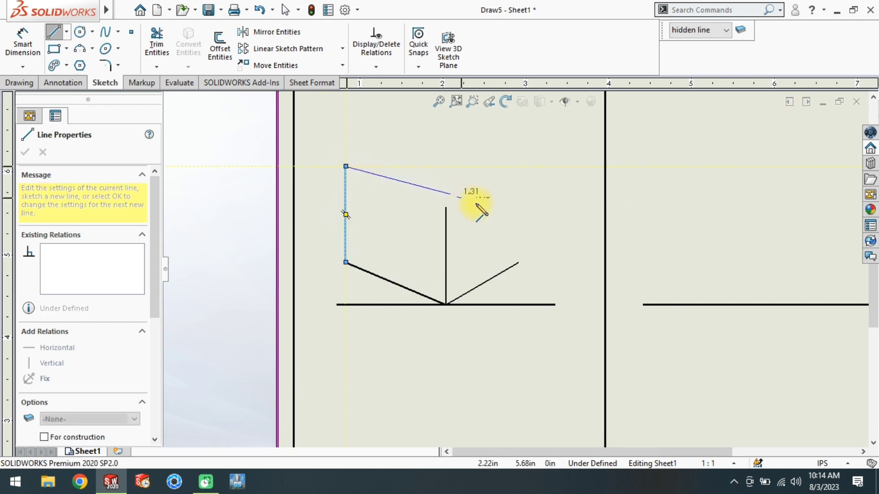
click(446, 206)
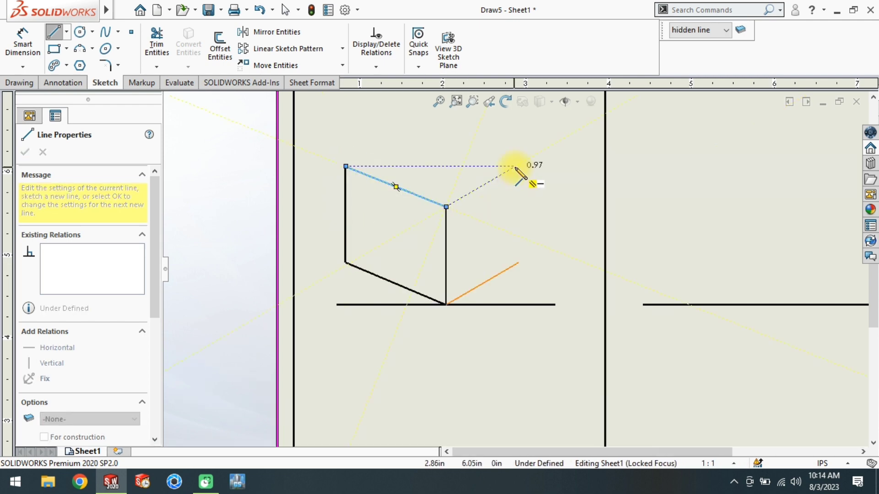
click(519, 164)
click(519, 262)
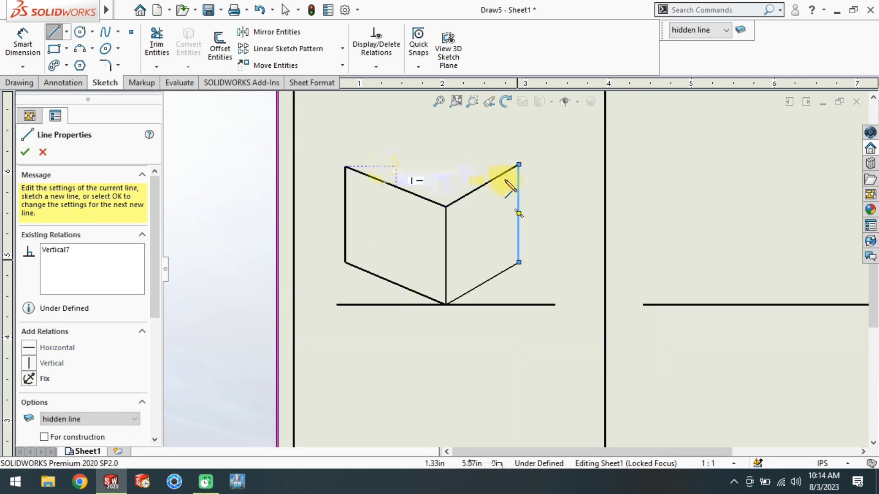
- Sketch the two rear edges of the box's top face, joining its upper left and upper right corners
click(346, 168)
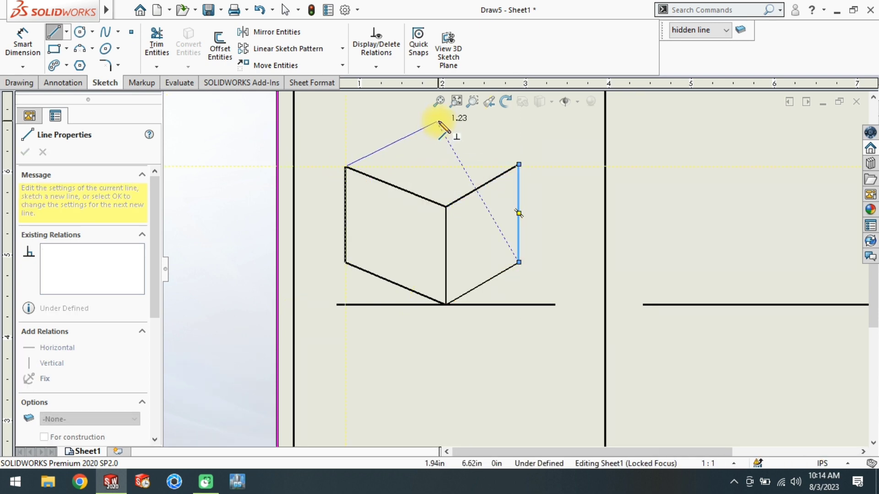
click(437, 121)
click(518, 164)
- Dimension the box's central vertical edge and set its length to 30 mm
right_drag(493, 243, 459, 224)
scroll(443, 302, up, 1)
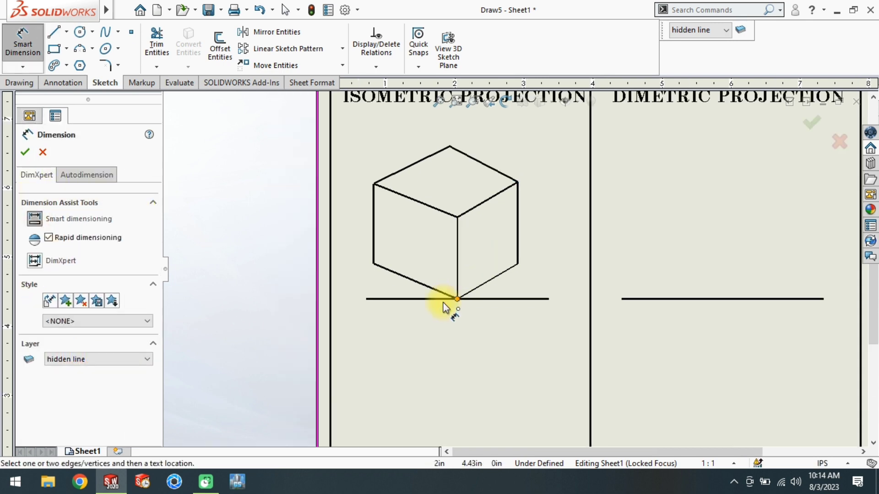
scroll(443, 308, down, 1)
click(470, 277)
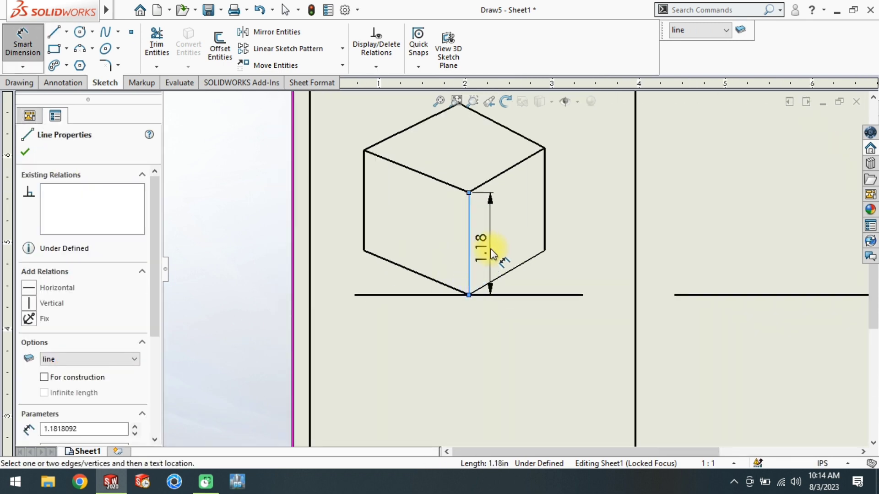
click(492, 252)
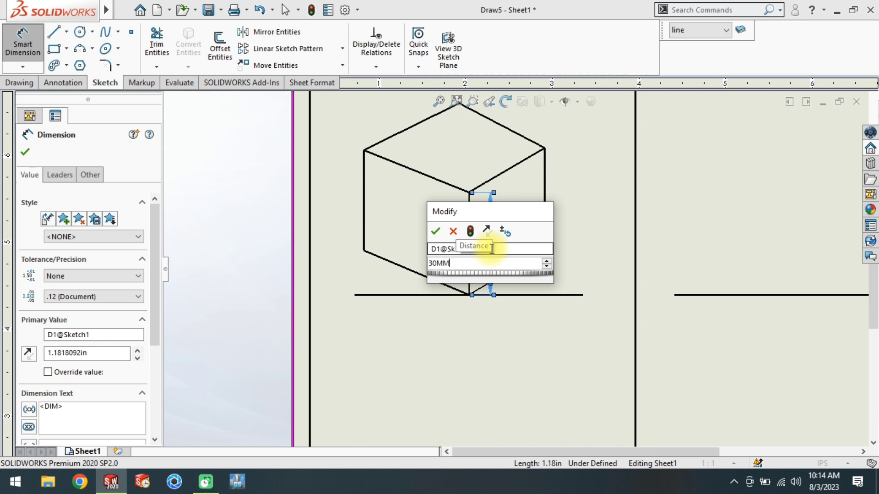
key(Return)
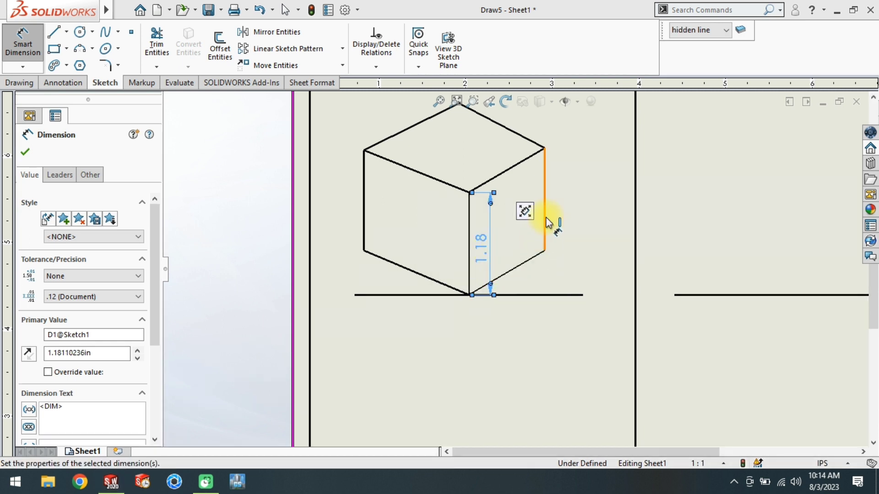
- Dimension the box's right vertical edge and make this dimension driven
click(546, 221)
click(578, 190)
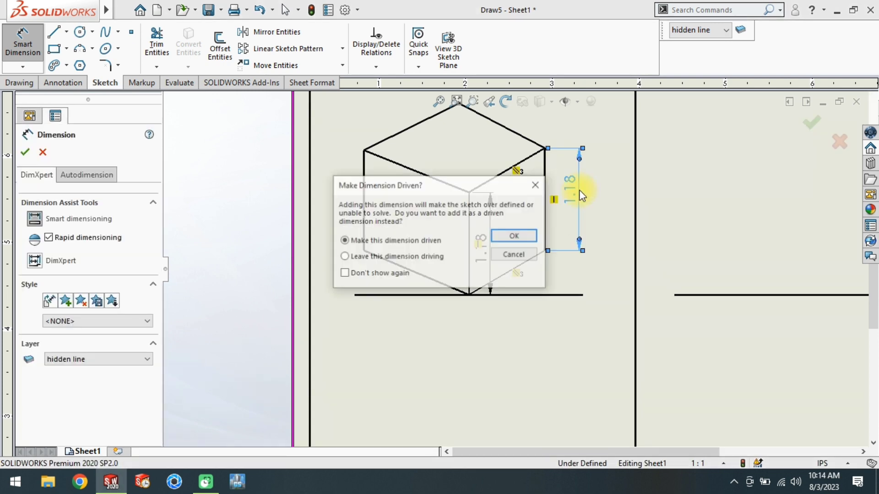
click(516, 236)
- Dimension the box's left vertical edge and set its length to 30 mm
click(349, 204)
click(344, 207)
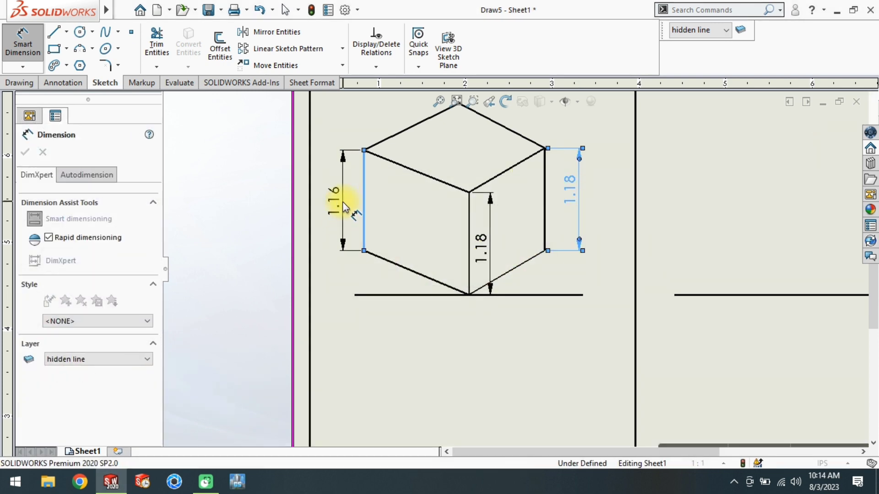
text(30mm)
key(Return)
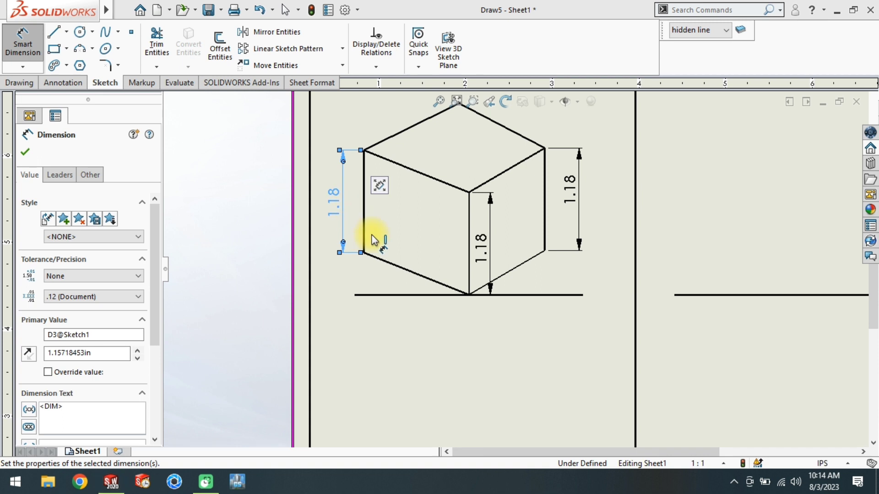
- Dimension the angle between the box's lower right edge and the horizontal line as 30°
click(525, 262)
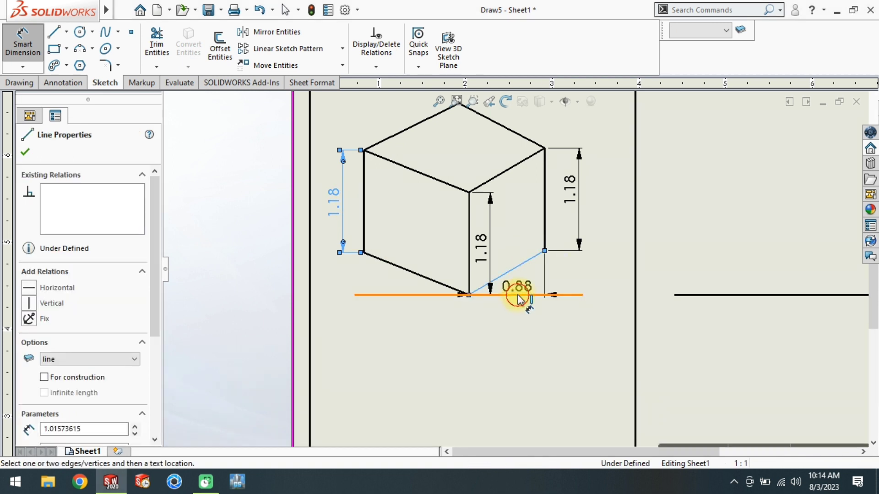
click(528, 295)
click(545, 281)
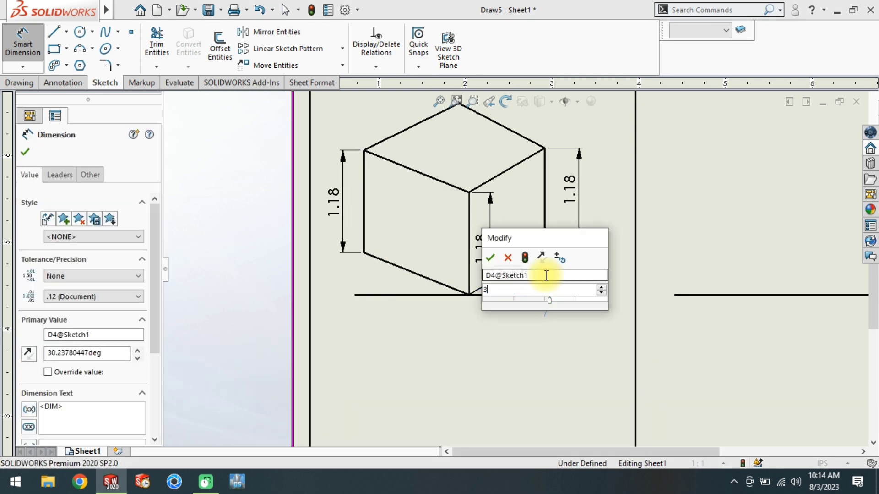
text(30)
key(Return)
- Dimension the angle between the box's lower left edge and the horizontal line as 30°
click(403, 295)
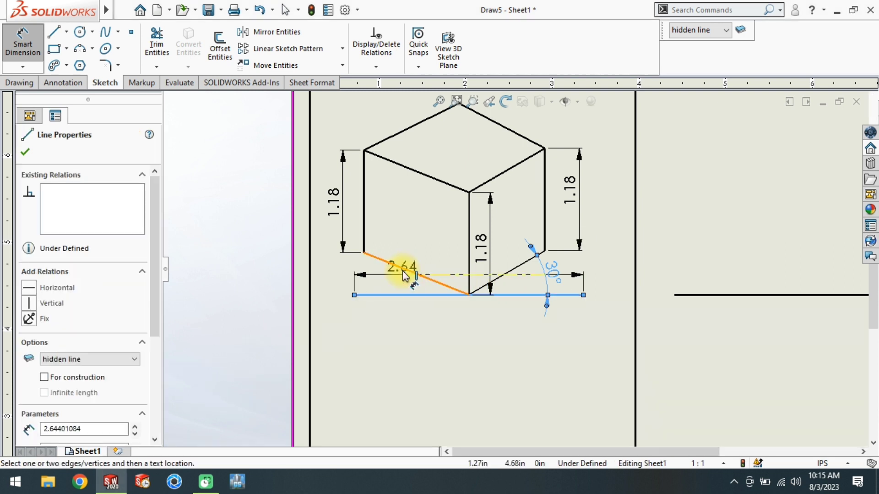
click(397, 270)
click(382, 277)
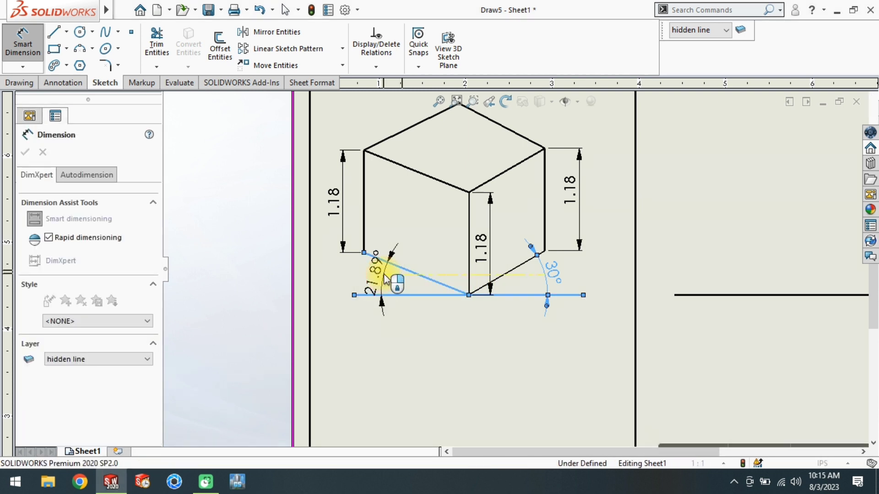
text(30)
key(Return)
- Dimension the box's lower right edge and set its length to 30 mm
scroll(462, 250, up, 1)
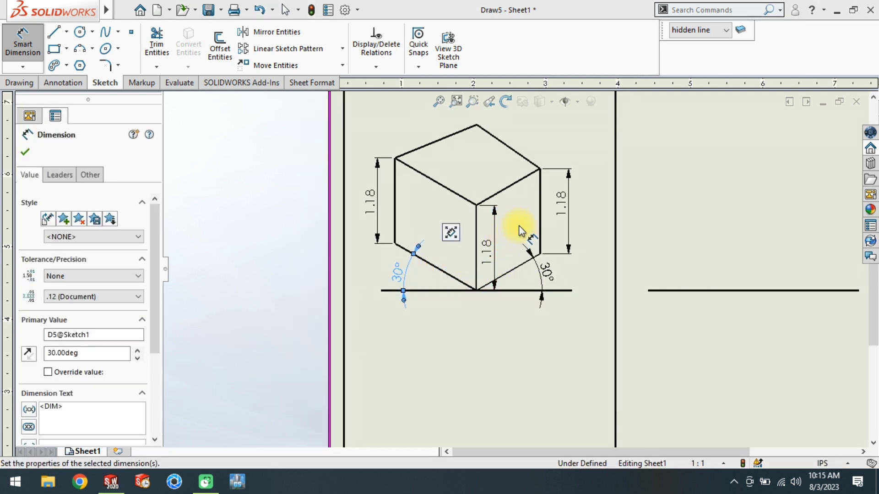
scroll(521, 230, down, 1)
scroll(502, 224, up, 1)
scroll(497, 209, down, 1)
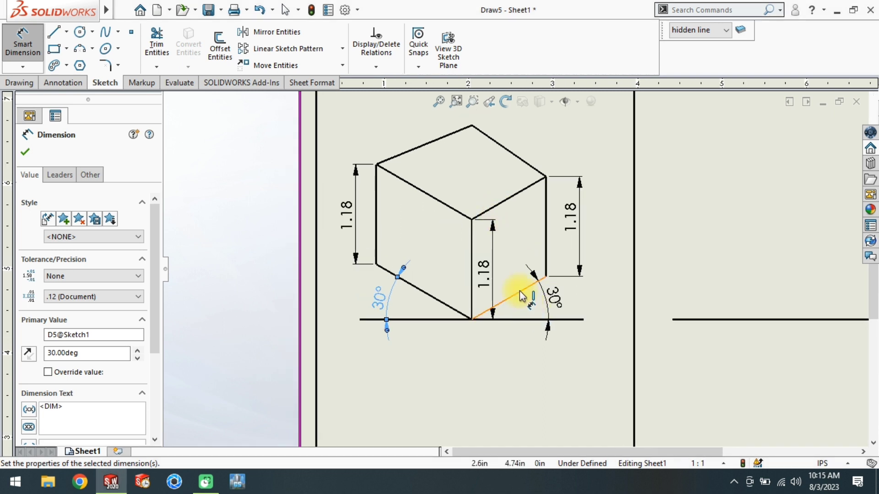
click(520, 291)
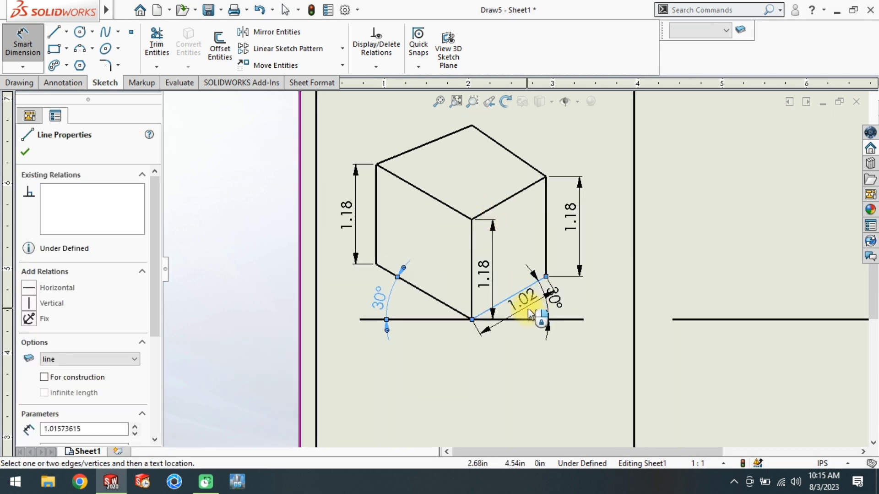
click(530, 318)
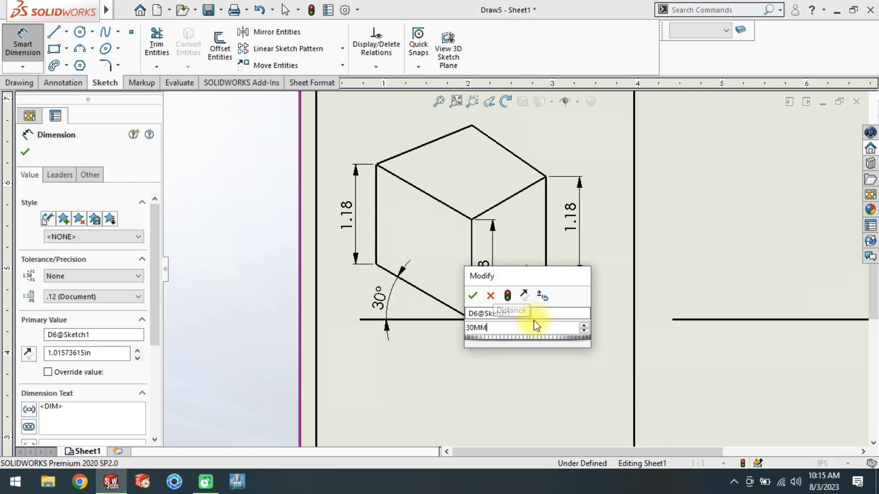
key(Return)
- Dimension the box's lower left edge and set its length to 30 mm
click(430, 301)
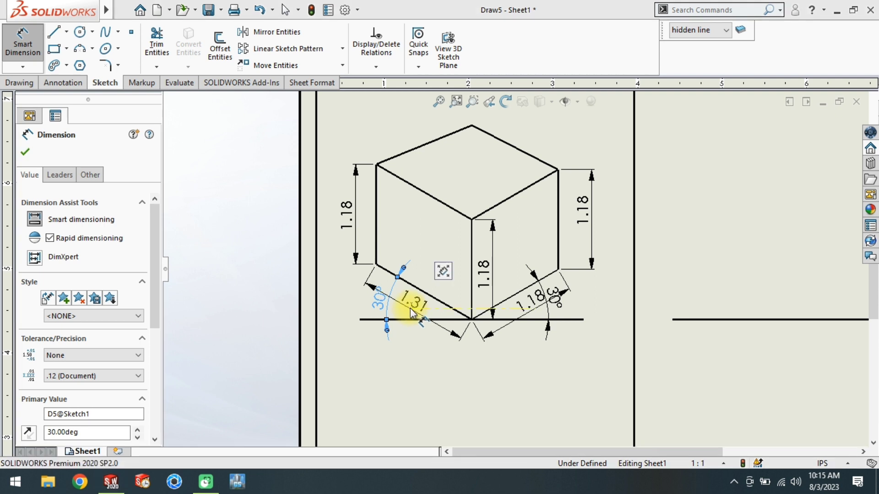
click(412, 298)
text(3)
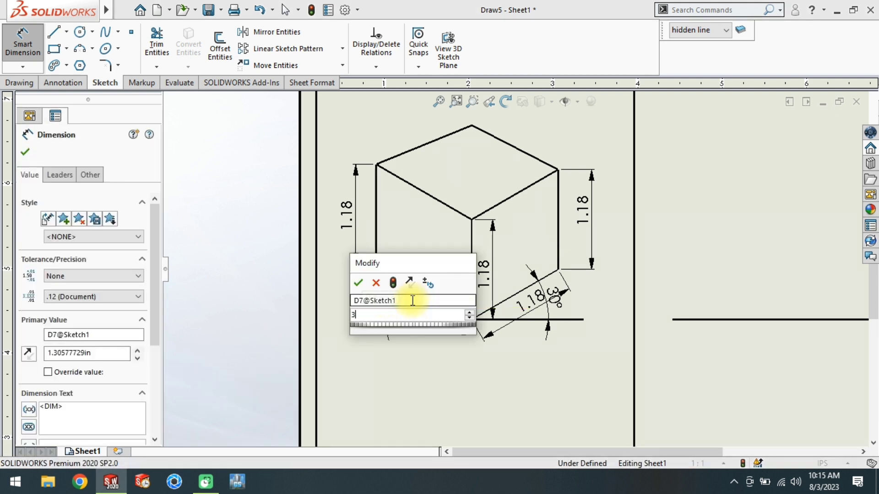
text(0mm)
key(Return)
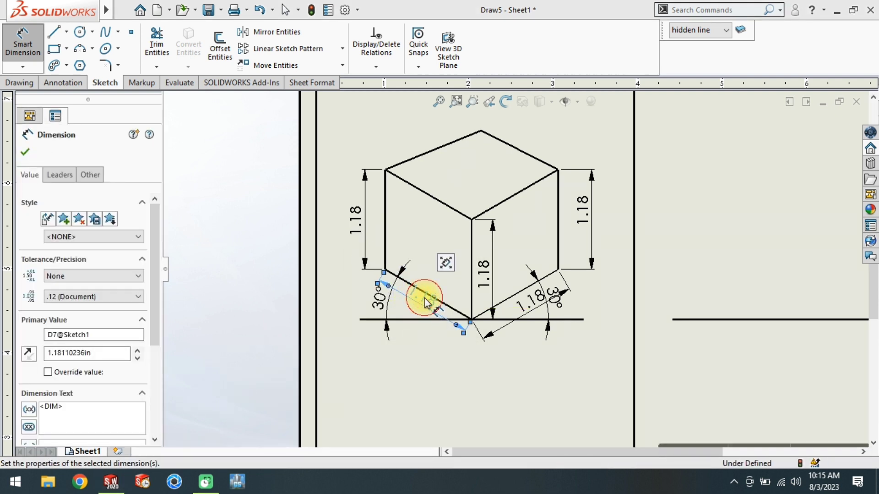
- Place the length dimension of the isometric box's lower left edge slightly away from the edge
drag(418, 307, 417, 307)
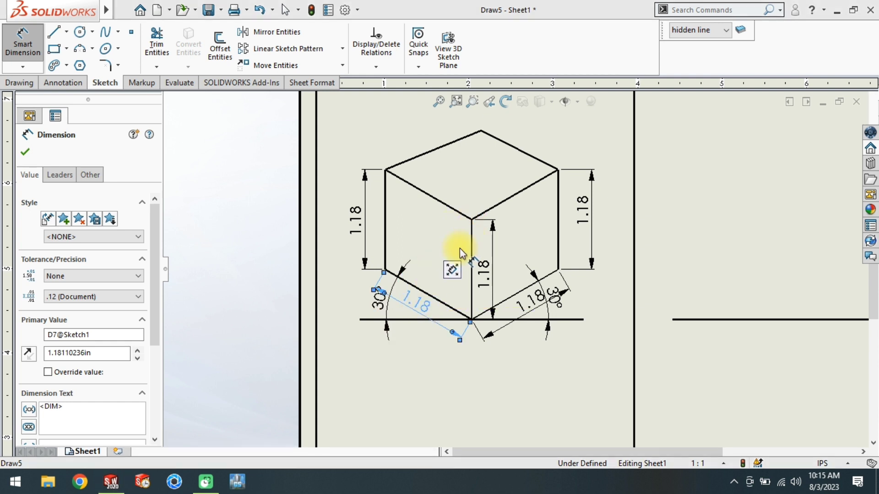
scroll(460, 248, up, 1)
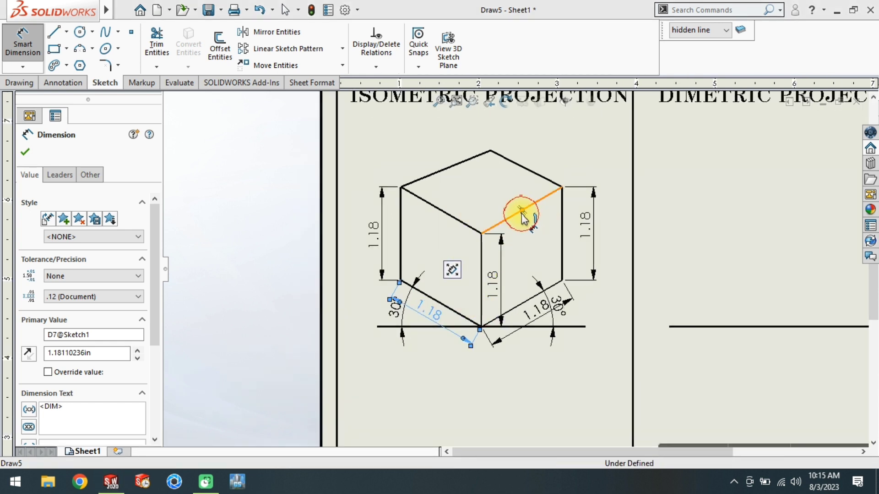
click(516, 213)
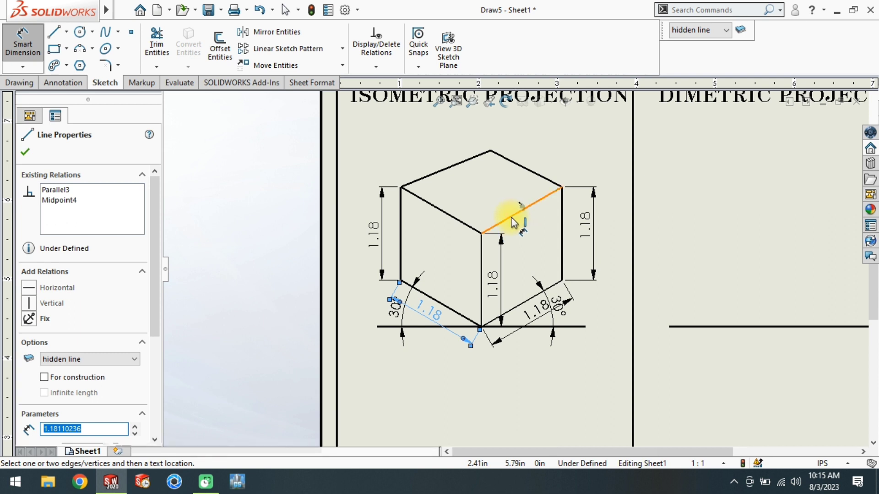
click(515, 218)
key(Escape)
click(462, 222)
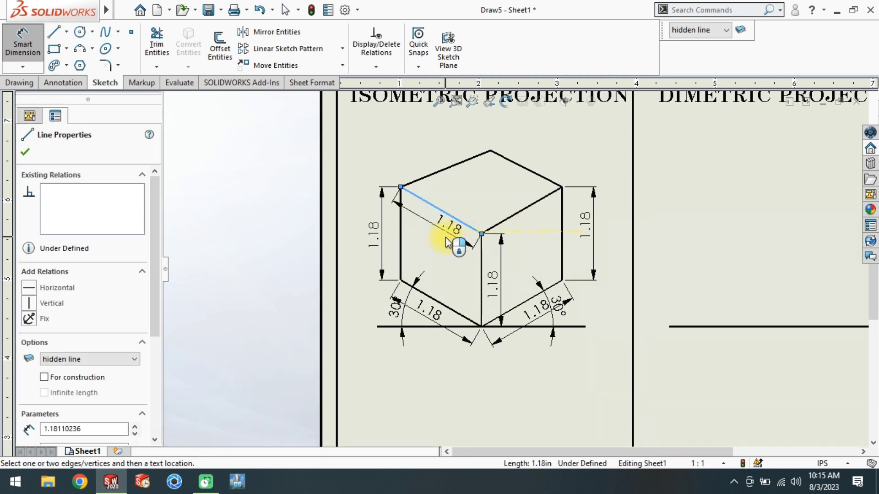
key(Escape)
click(432, 177)
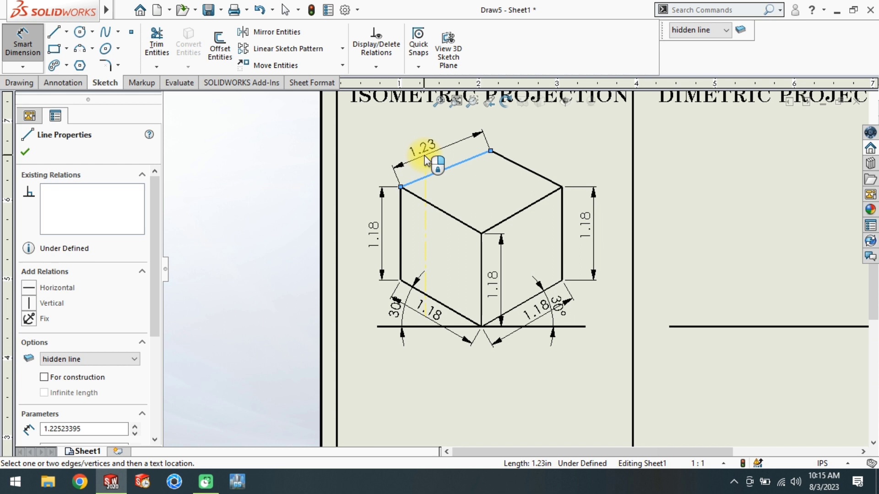
key(Escape)
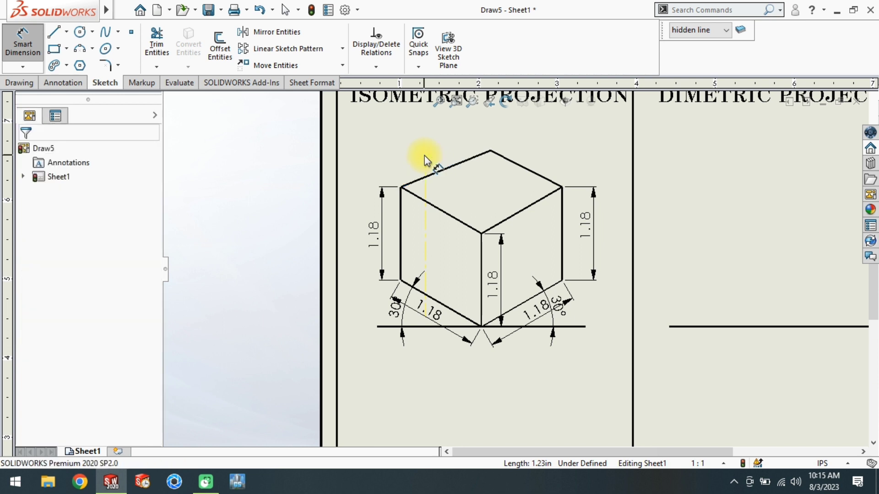
- Dimension the angle between the top face's two left edges on the isometric box and set it to 90°
click(436, 179)
click(433, 206)
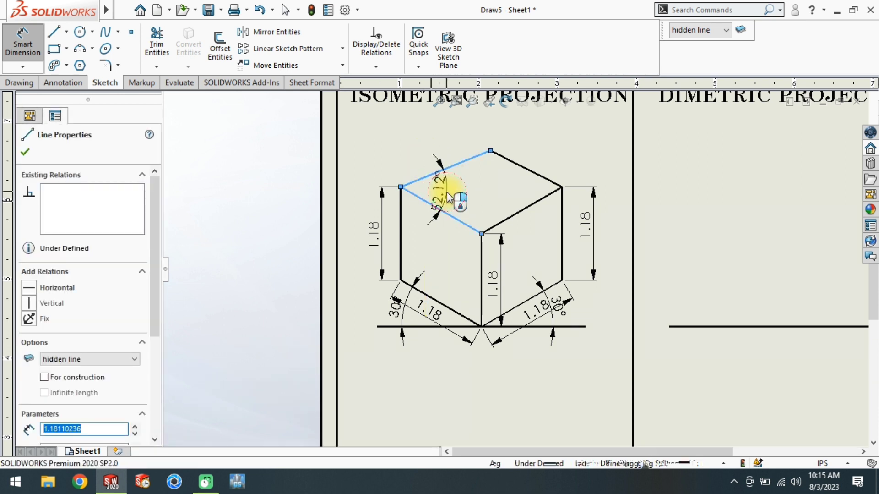
click(446, 196)
text(90)
key(Return)
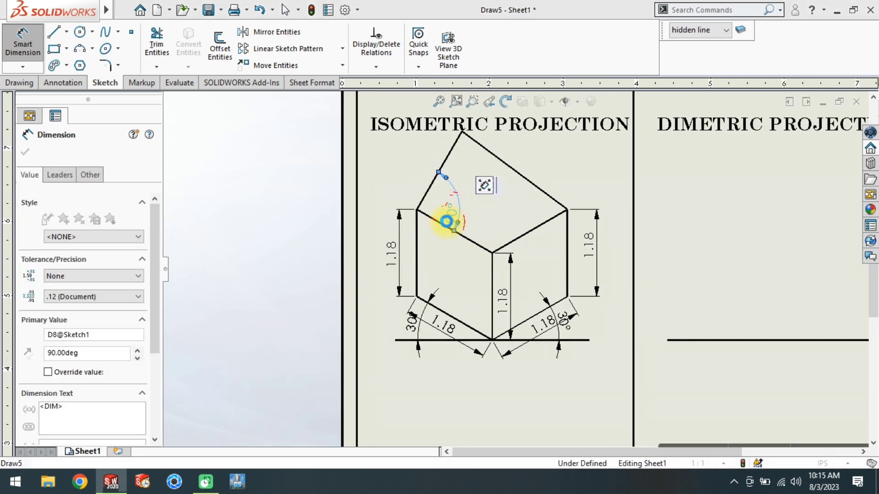
- Change the angle at the top face's left corner to 30°
double_click(450, 220)
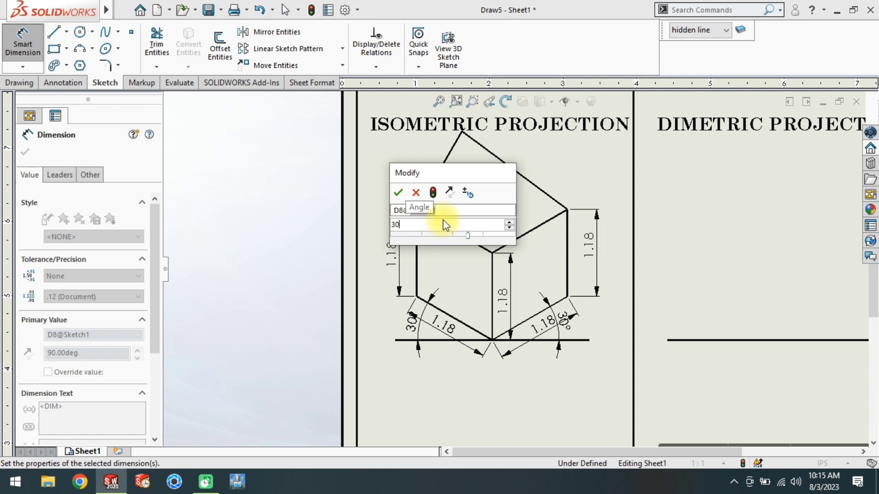
text(30)
key(Return)
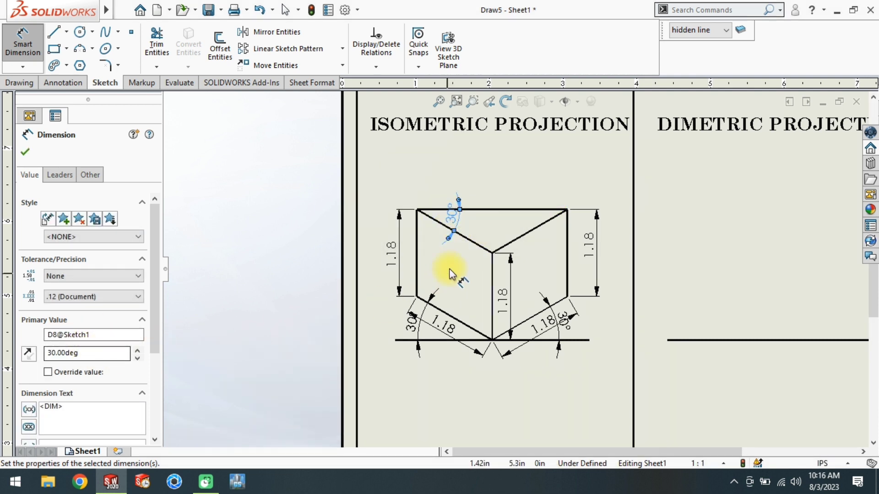
- Set the angle between the top face's two left edges to 60°
scroll(465, 214, down, 1)
double_click(445, 217)
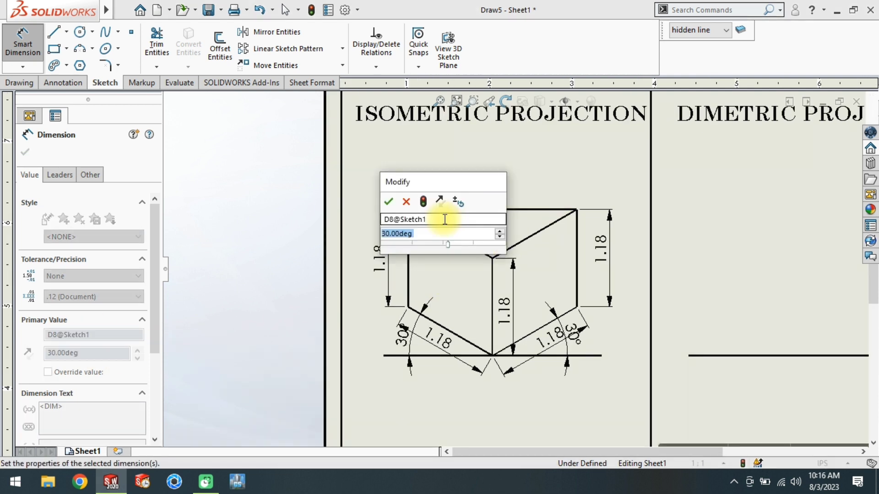
text(60)
key(Return)
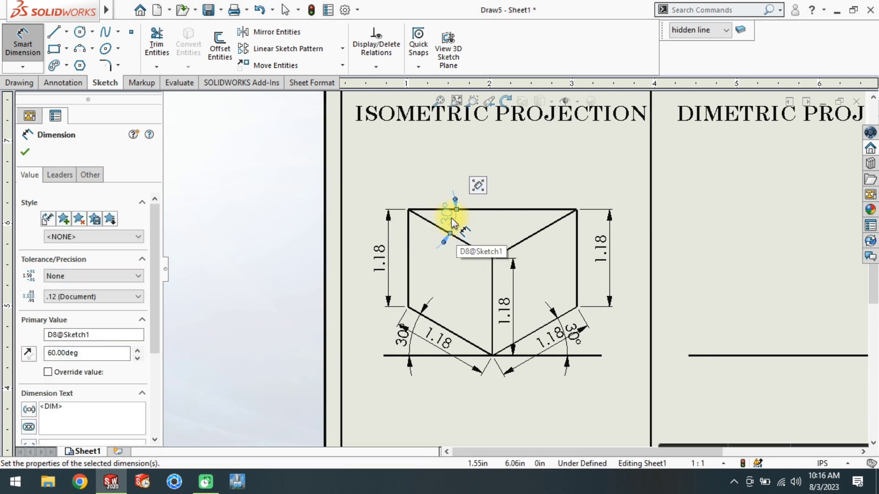
- Dimension the angle between the top face's two right edges and set it to 60°
click(534, 183)
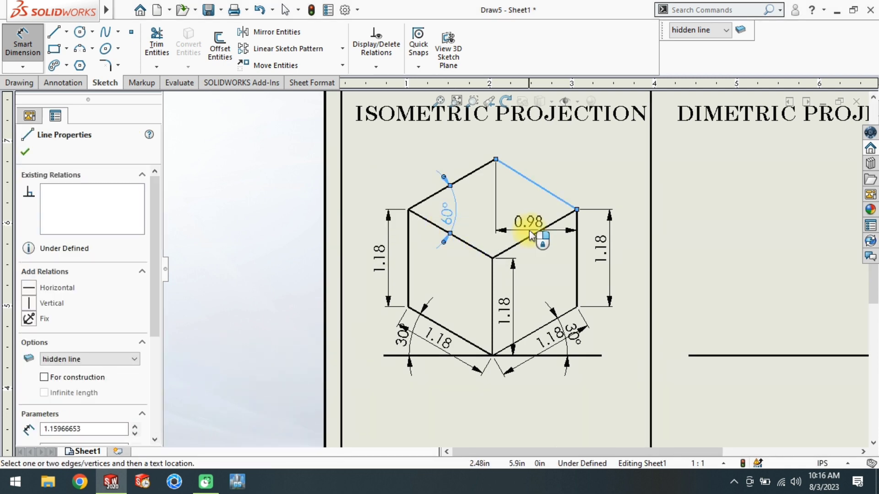
click(528, 238)
click(516, 205)
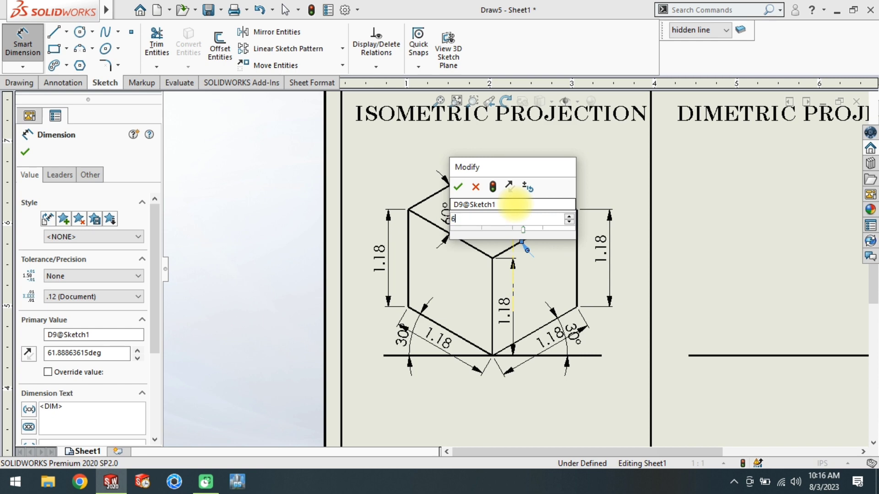
text(60)
key(Return)
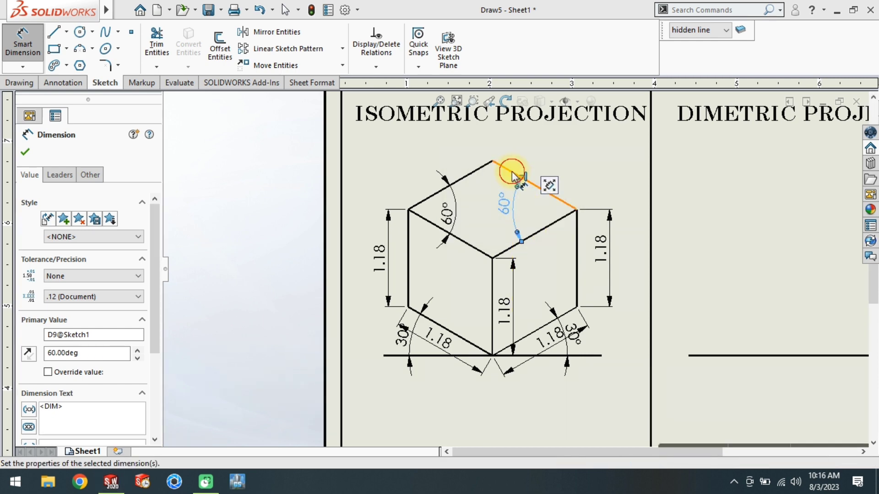
- Add a driven length dimension to the top face's upper right edge and exit dimensioning
click(540, 172)
click(541, 173)
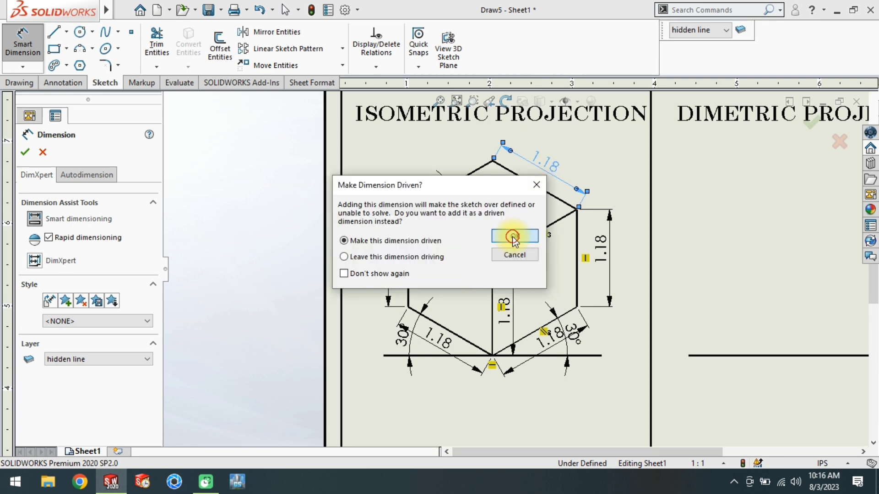
click(514, 235)
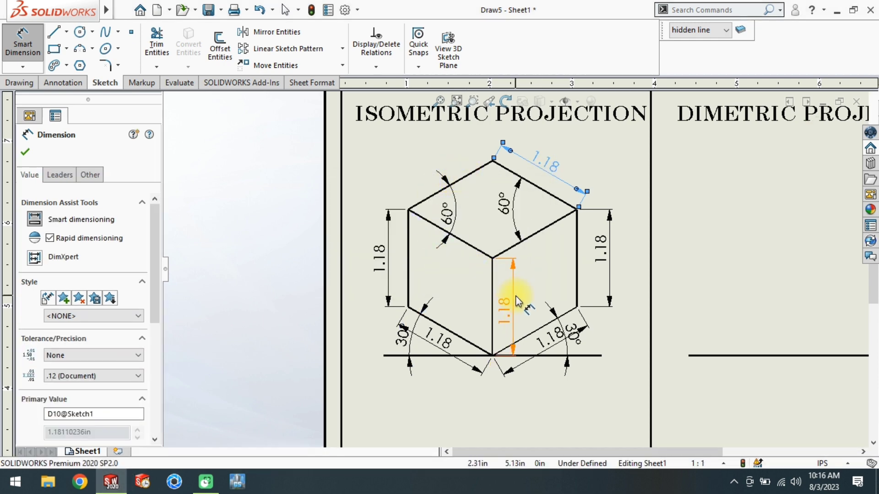
key(Escape)
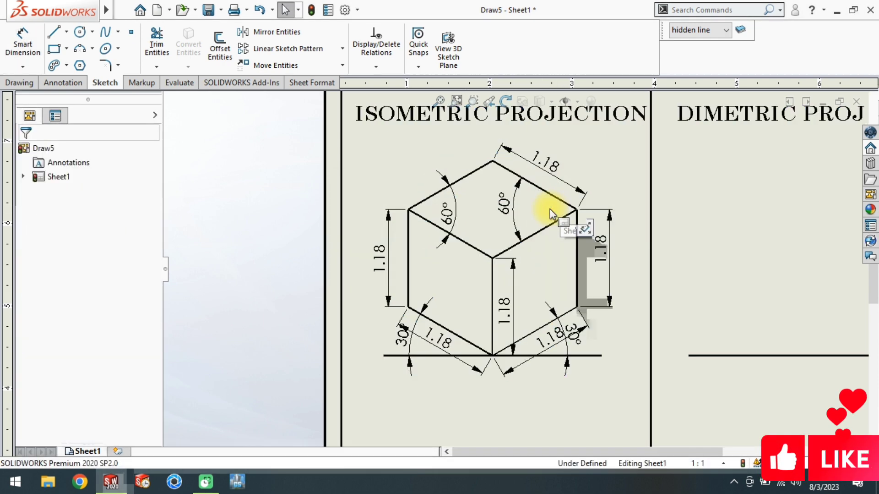
- Delete all the length dimensions from the edges of the isometric cube
click(552, 178)
key(Delete)
click(599, 251)
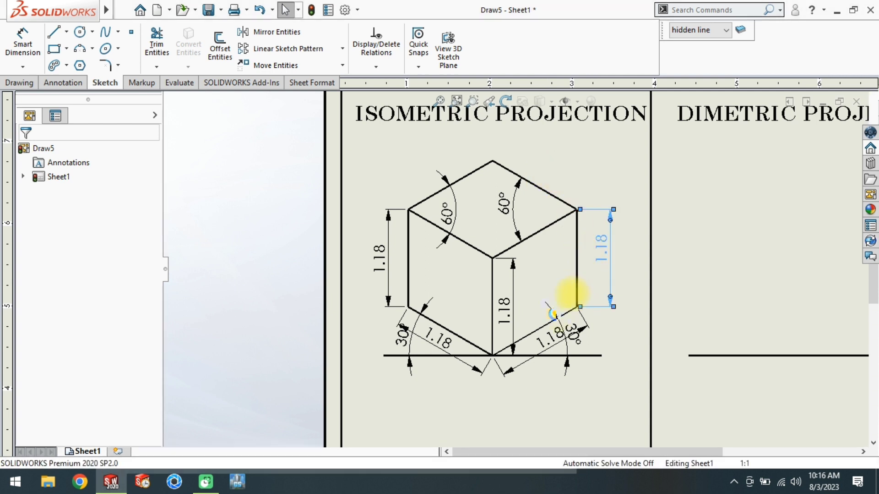
key(Delete)
click(547, 336)
key(Delete)
click(514, 307)
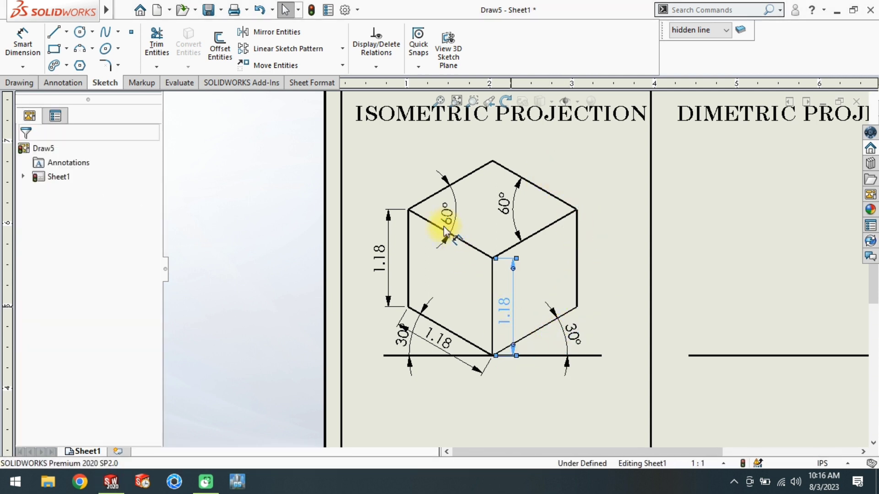
key(Delete)
click(387, 255)
key(Delete)
click(442, 342)
key(Delete)
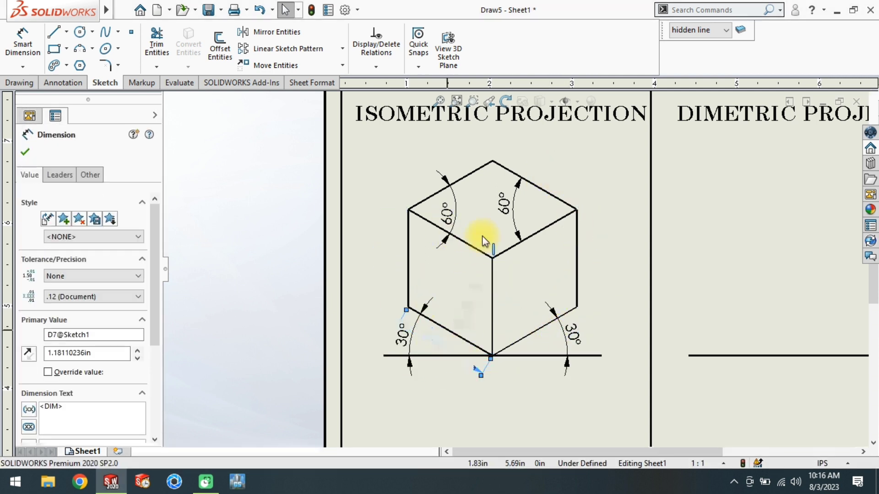
- Delete the top face's two 60° angle dimensions and shift the left 30° dimension slightly toward the cube's bottom corner
click(504, 202)
key(Delete)
click(447, 219)
key(Delete)
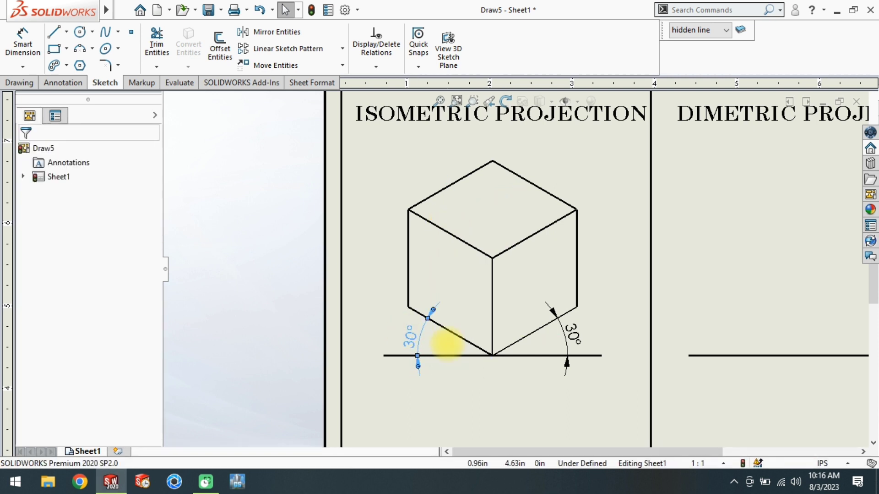
click(568, 334)
click(500, 385)
- Sketch a gently rising line from the midpoint of the dimetric column's baseline to just above the baseline's left end
scroll(500, 390, up, 5)
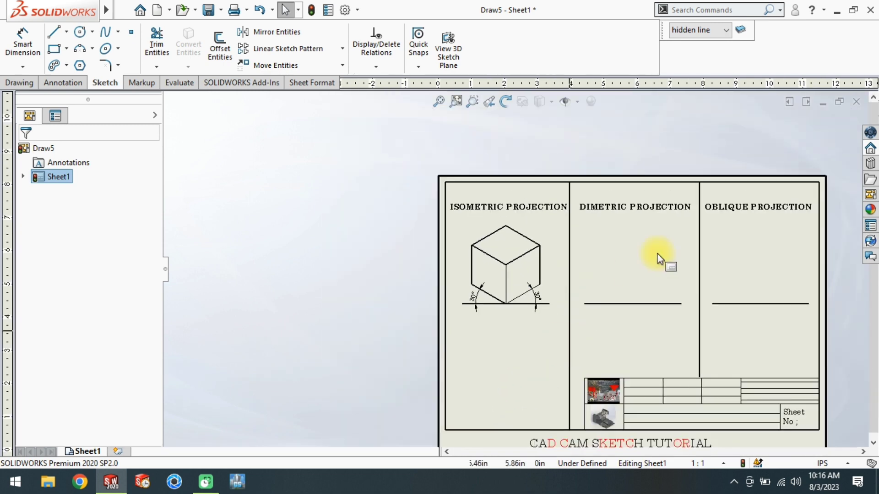
scroll(657, 256, down, 3)
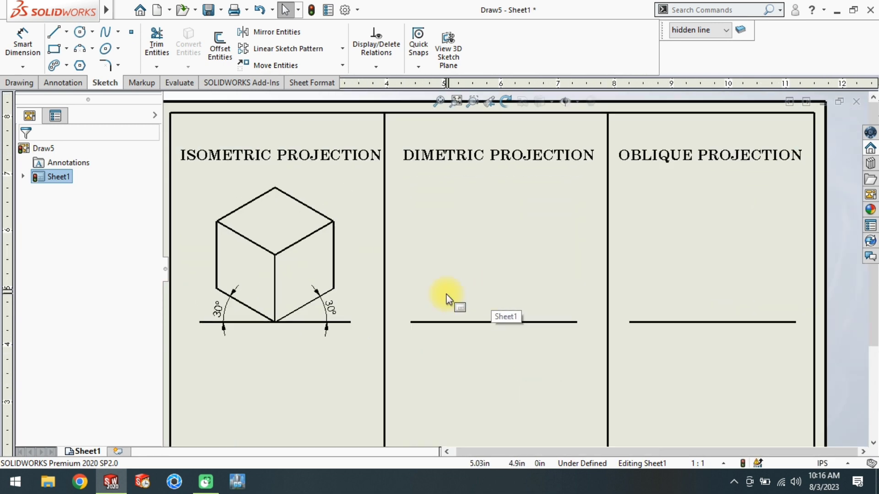
key(l)
click(494, 321)
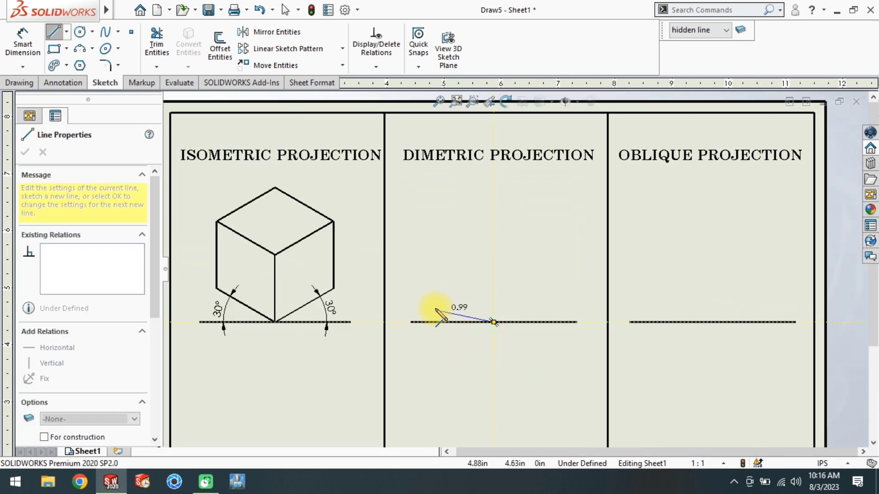
click(412, 307)
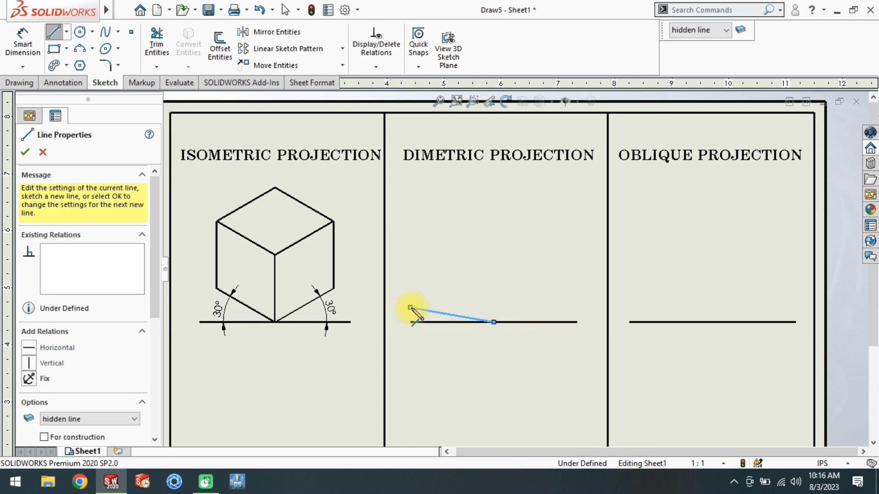
key(Escape)
- Chain lines from the dimetric baseline's midpoint for the lower right edge, right vertical, both front top edges and left vertical of the box
key(l)
click(495, 322)
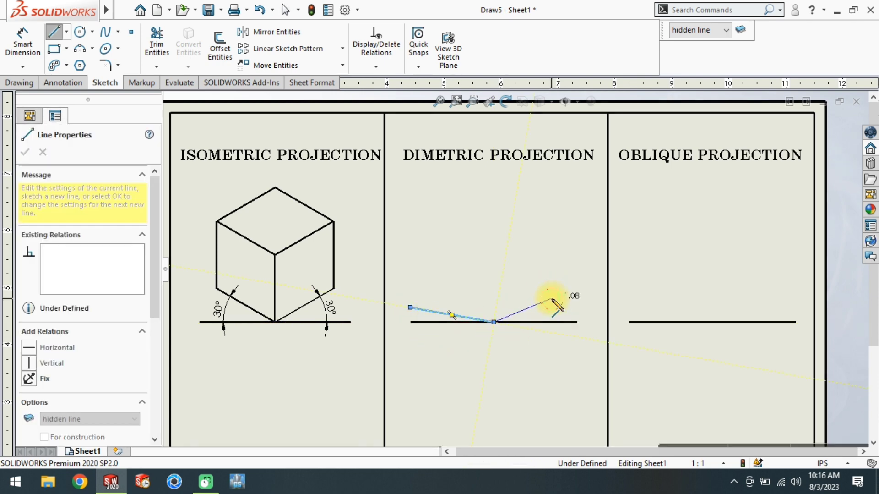
click(552, 298)
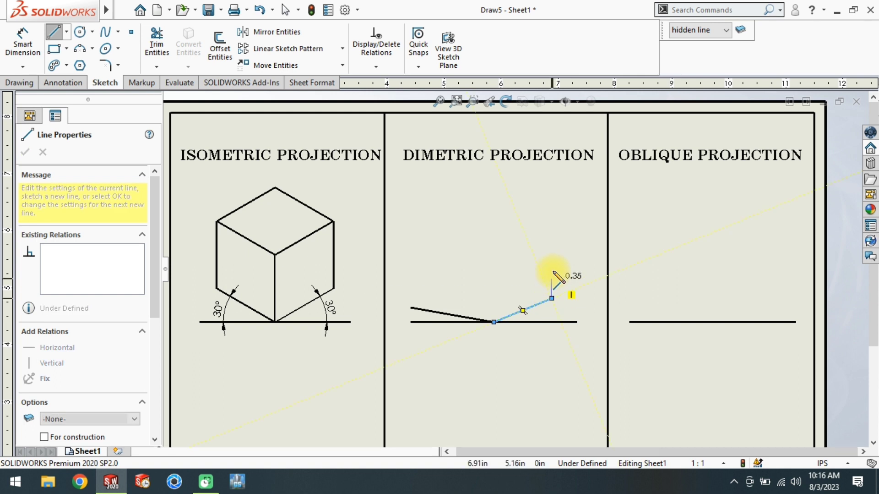
click(552, 213)
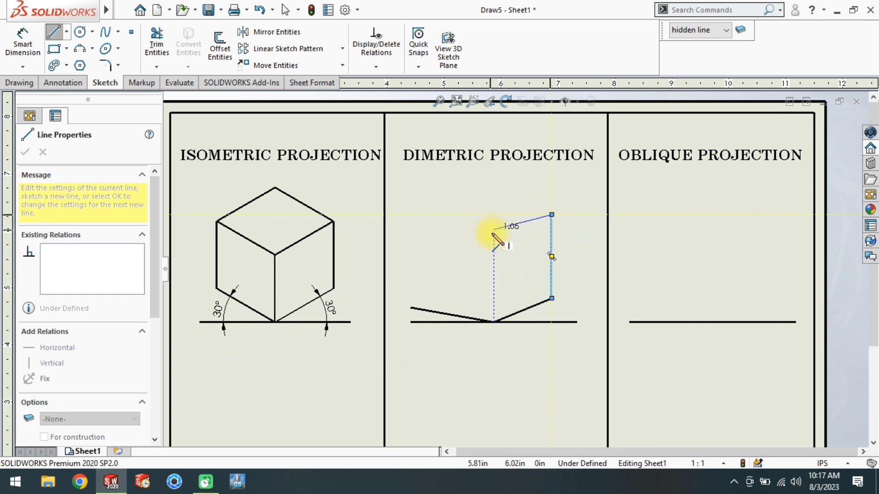
click(494, 238)
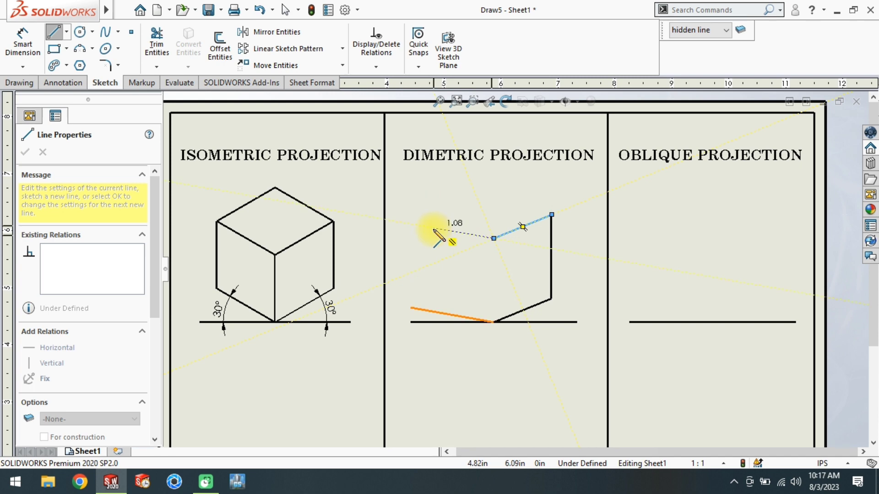
click(411, 224)
click(411, 307)
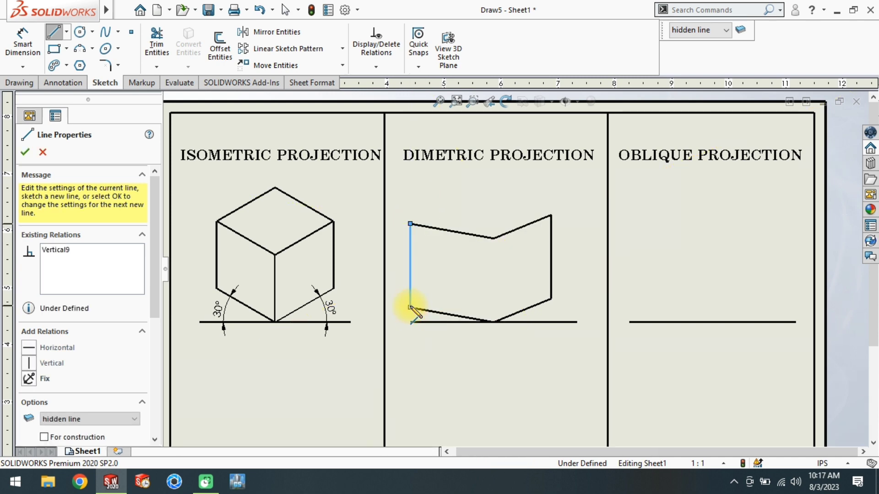
- Draw the dimetric box's middle vertical edge and close its top face with two back edges
click(494, 239)
click(494, 322)
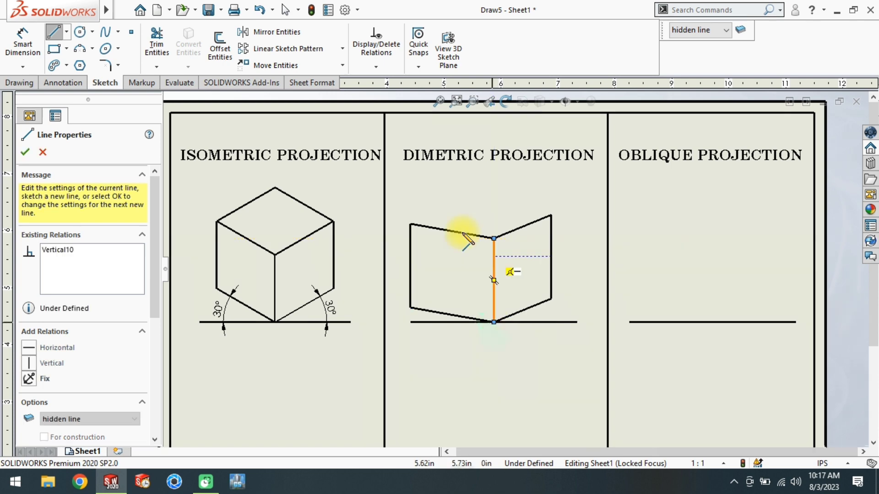
click(411, 224)
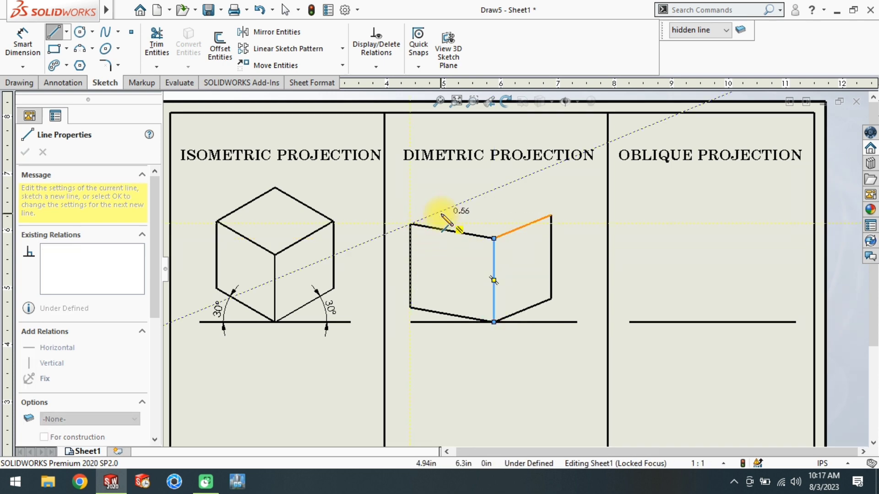
click(477, 196)
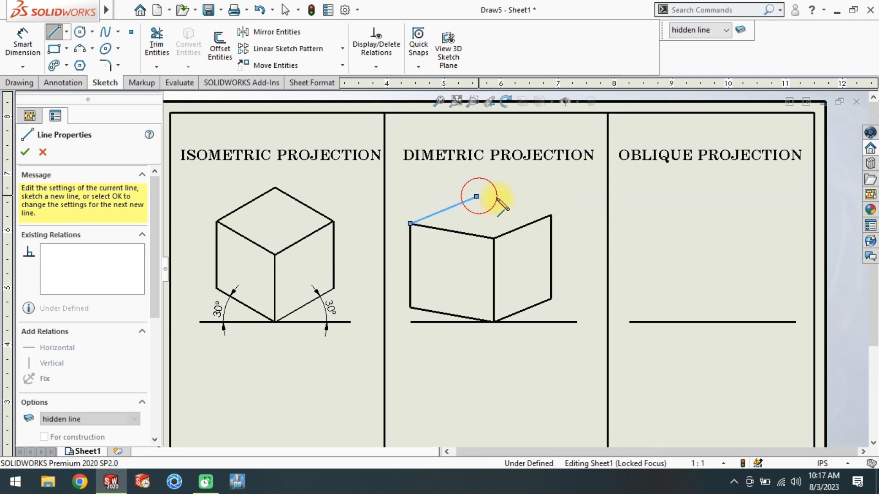
click(551, 215)
- Dimension the dimetric box's lower left edge along its slope and set its length to 30 mm
right_drag(545, 274, 564, 236)
scroll(503, 328, down, 2)
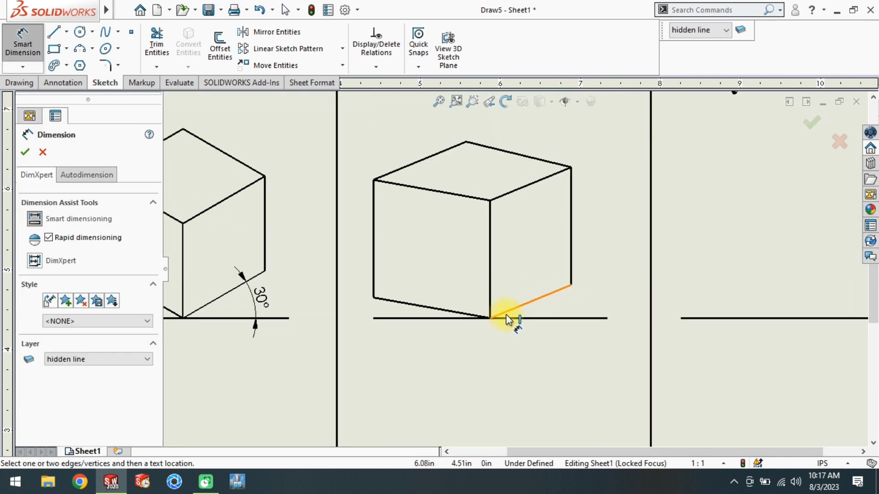
click(418, 305)
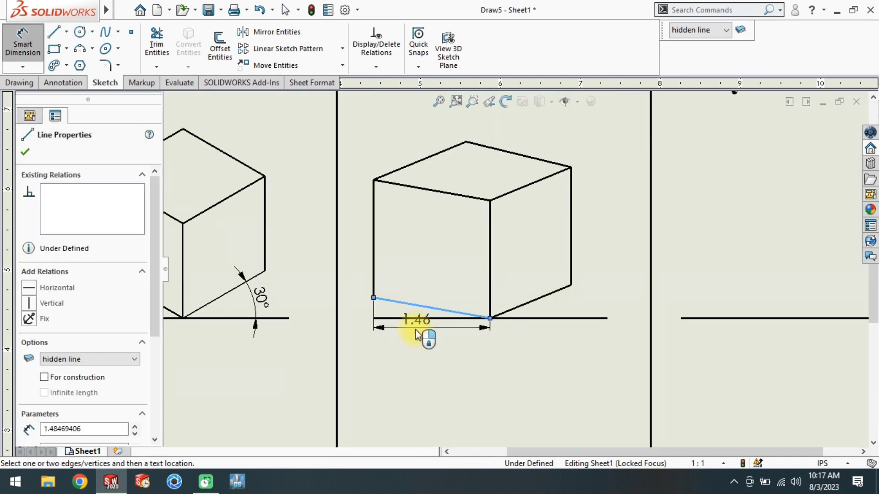
click(383, 334)
text(30MM)
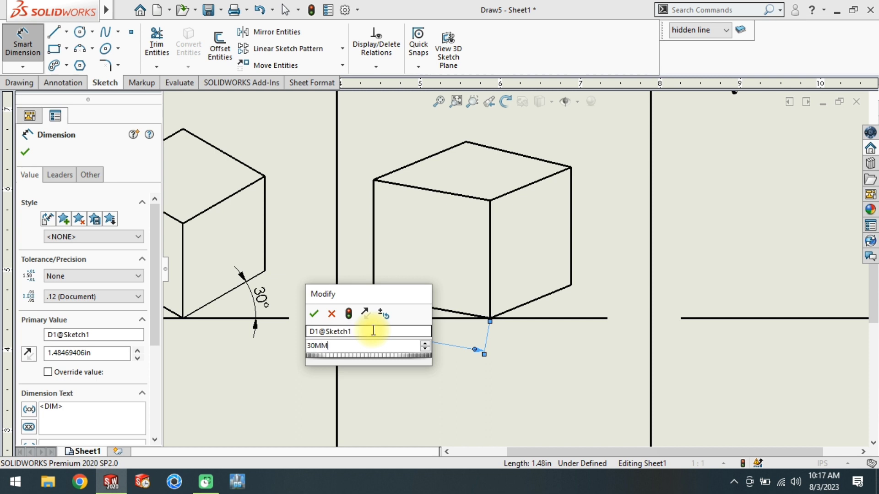
key(Return)
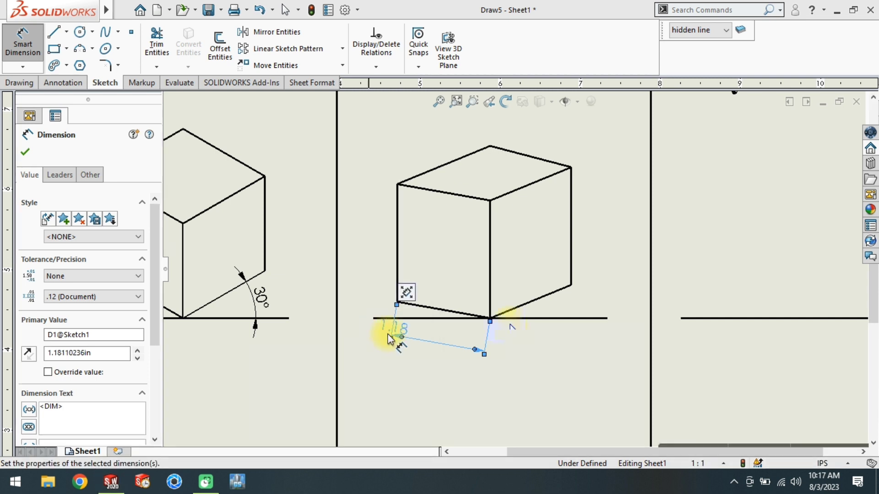
- Dimension the dimetric box's lower right edge along its slope at 30 mm
click(533, 303)
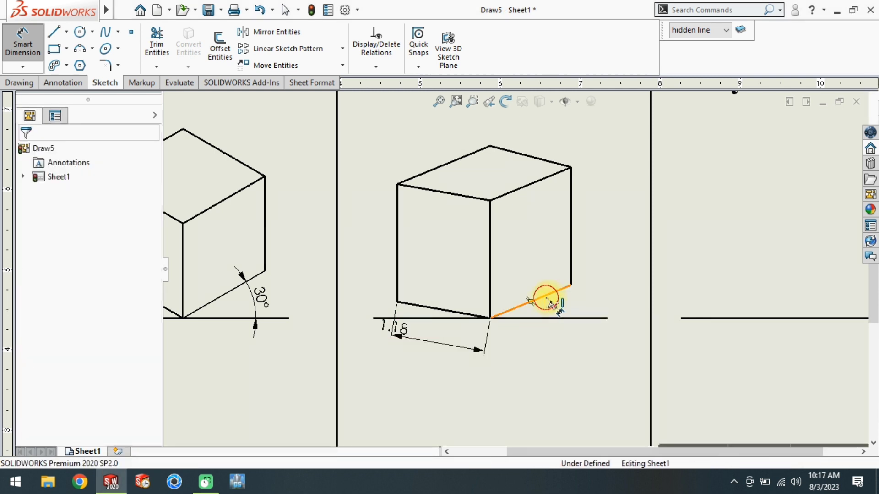
click(549, 298)
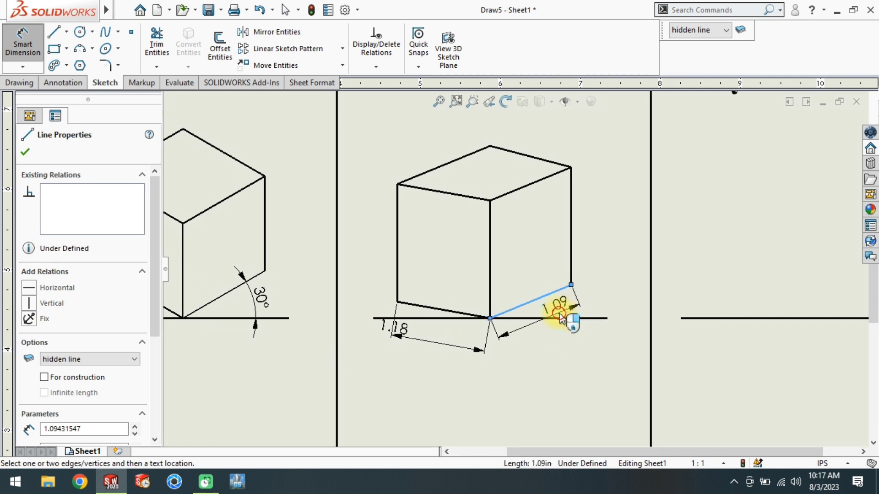
click(567, 321)
text(30MM)
key(Return)
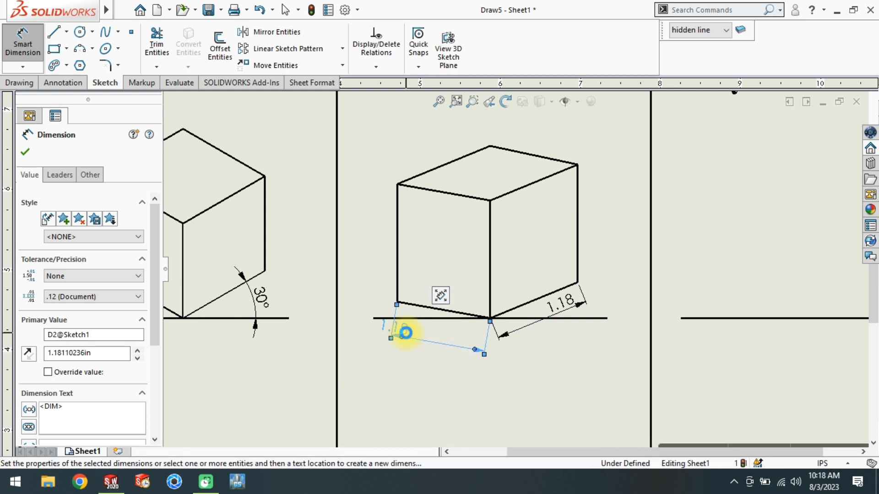
- Set the length of the dimetric box's lower left edge to 40 mm
double_click(404, 334)
text(40MM)
key(Return)
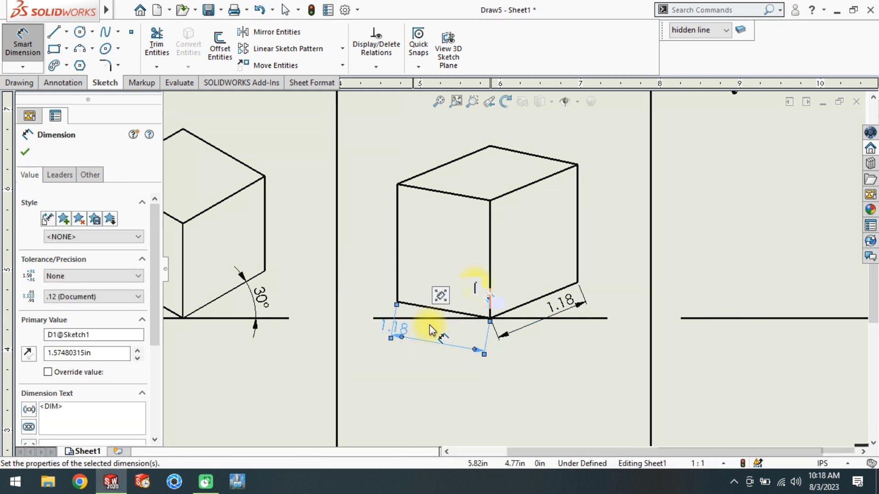
scroll(496, 210, up, 1)
scroll(496, 210, down, 1)
- Dimension the dimetric box's left vertical edge at 40 mm, placing the dimension outside the box
click(474, 221)
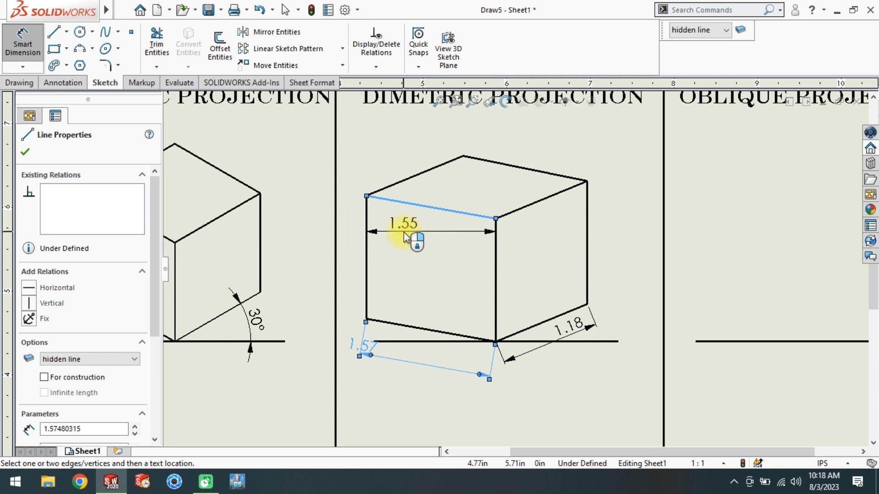
key(Escape)
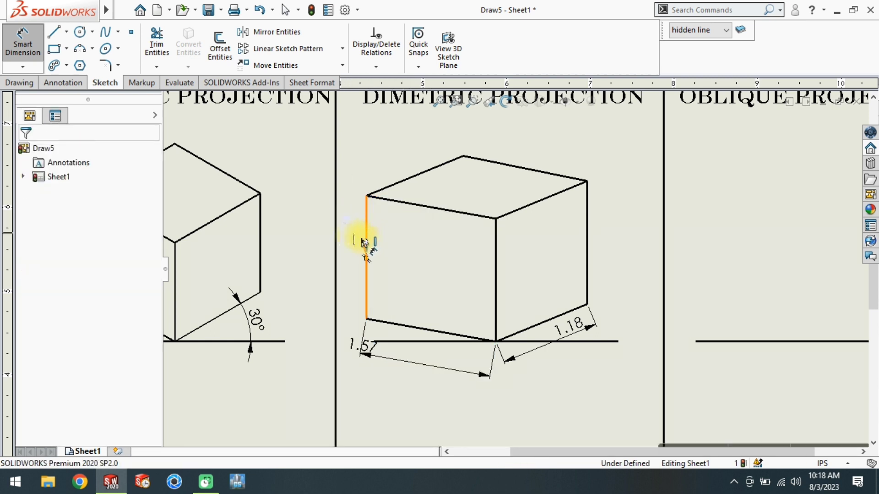
click(367, 238)
click(356, 240)
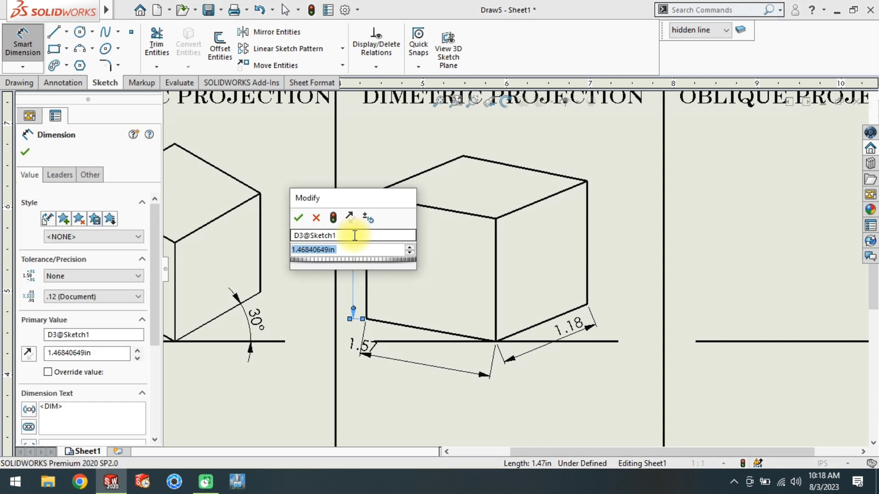
text(40)
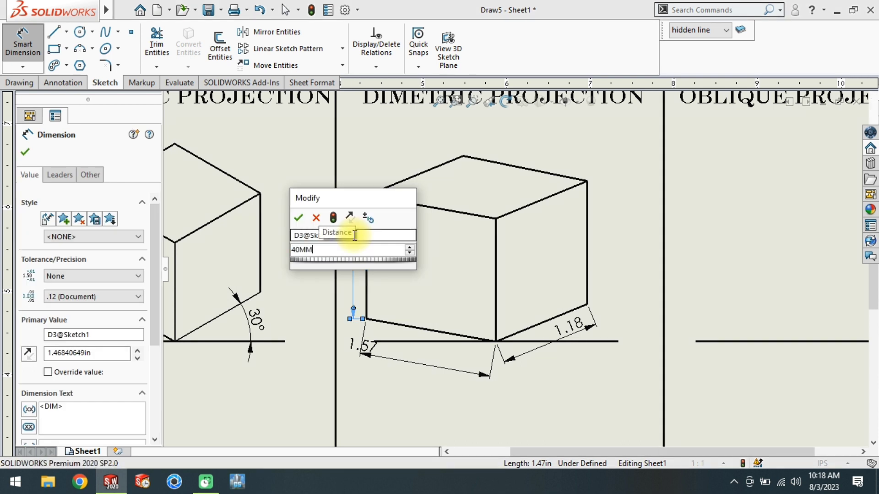
text(MM)
key(Return)
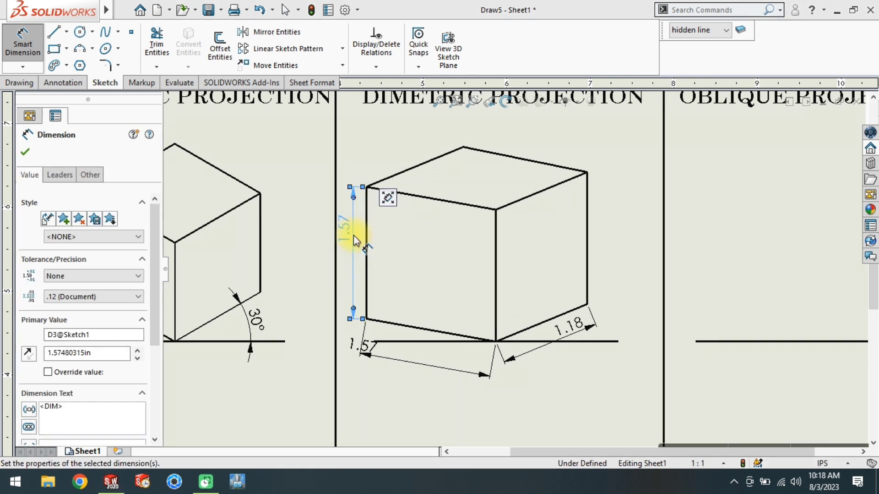
click(497, 264)
key(Escape)
click(587, 251)
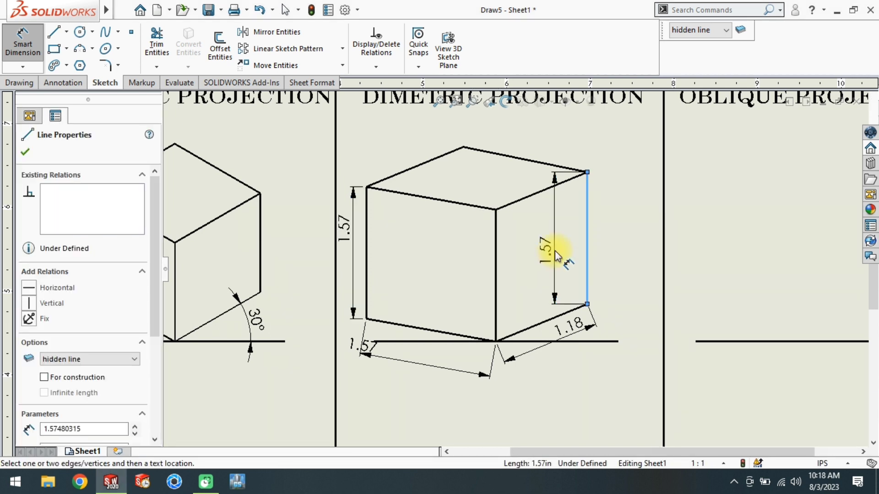
key(Escape)
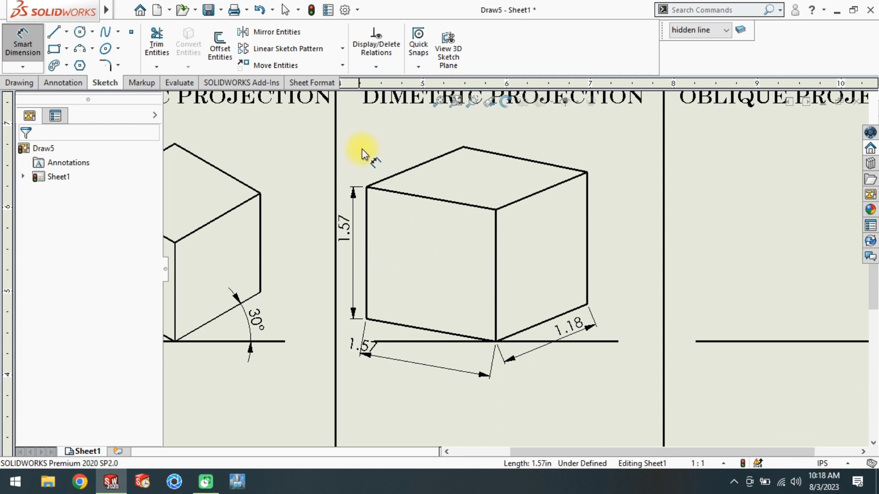
- Dimension the angle at the dimetric top face's left corner and set it to 50°
click(396, 179)
click(407, 194)
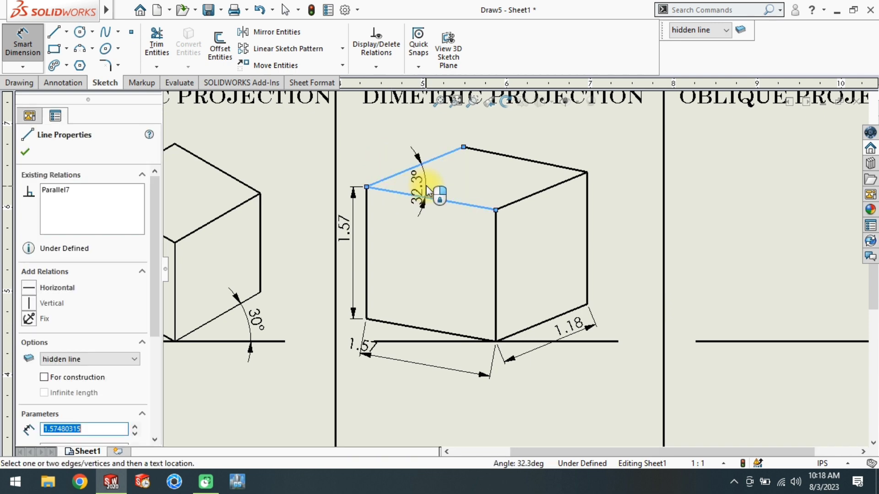
click(423, 183)
text(50)
key(Return)
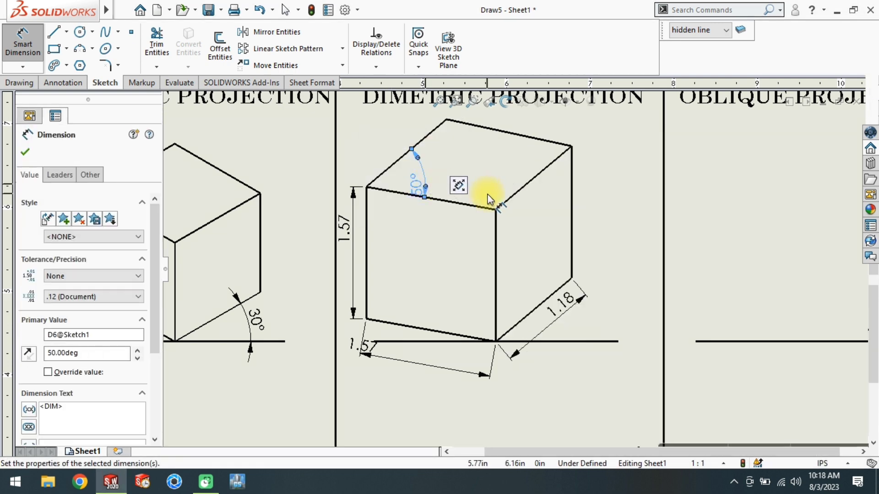
scroll(526, 181, up, 3)
scroll(527, 208, down, 1)
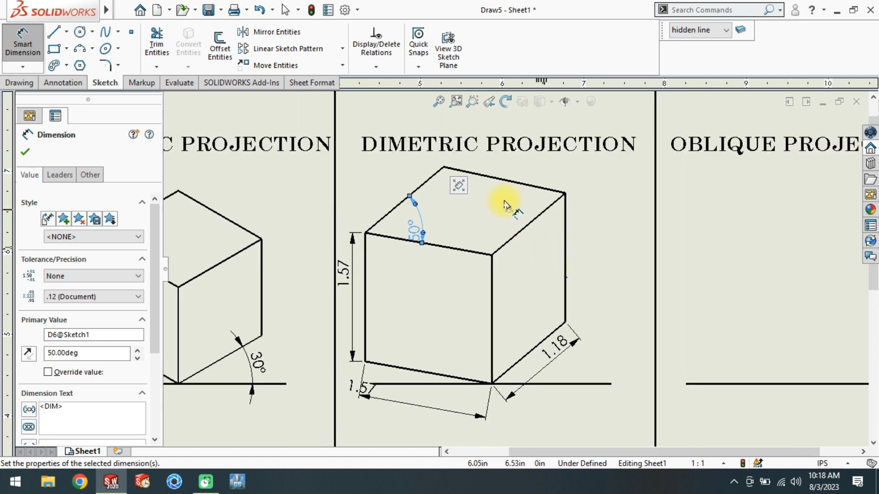
scroll(506, 200, up, 2)
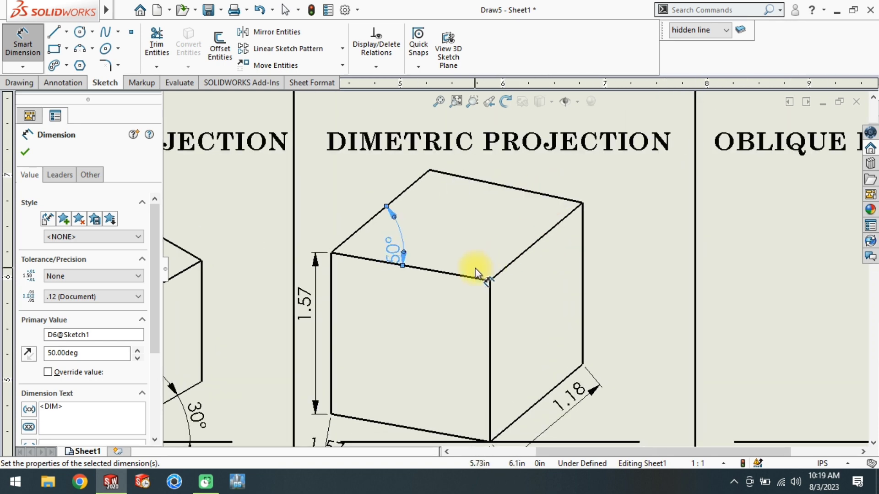
click(508, 265)
click(481, 277)
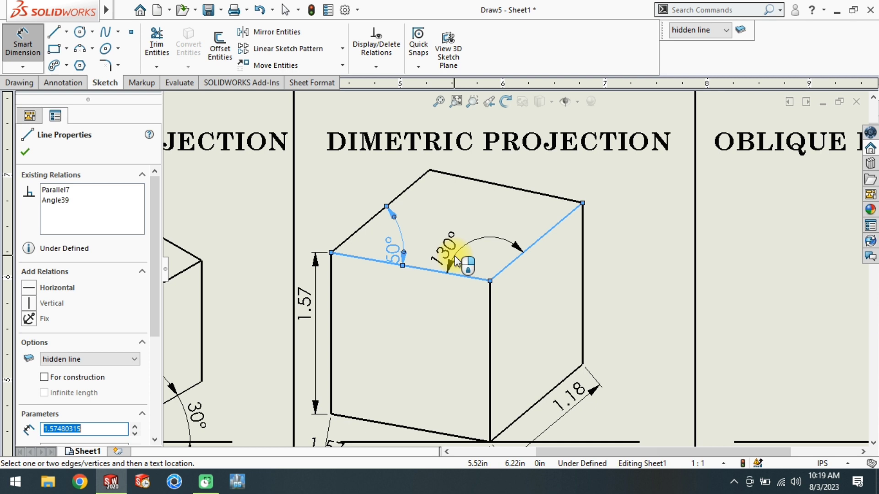
key(Escape)
key(Escape)
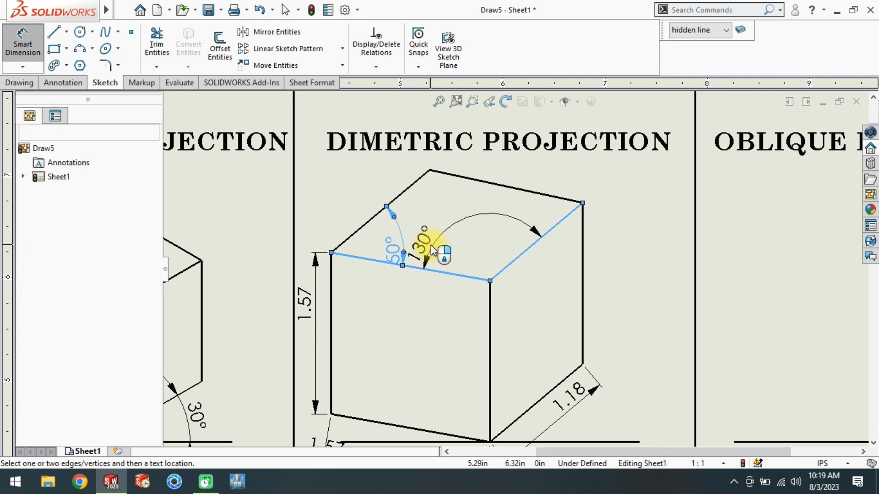
- Dimension the angle at the dimetric top face's right corner and set it to 50°
click(564, 199)
click(559, 215)
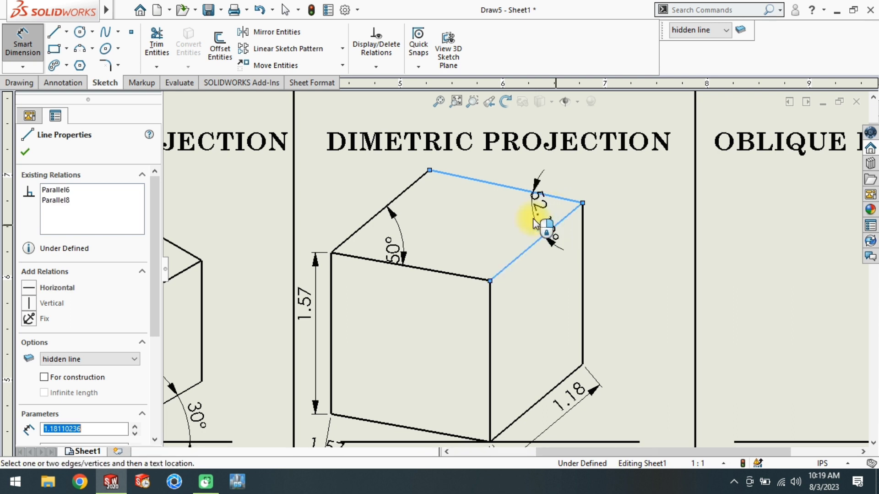
click(521, 227)
text(50)
key(Return)
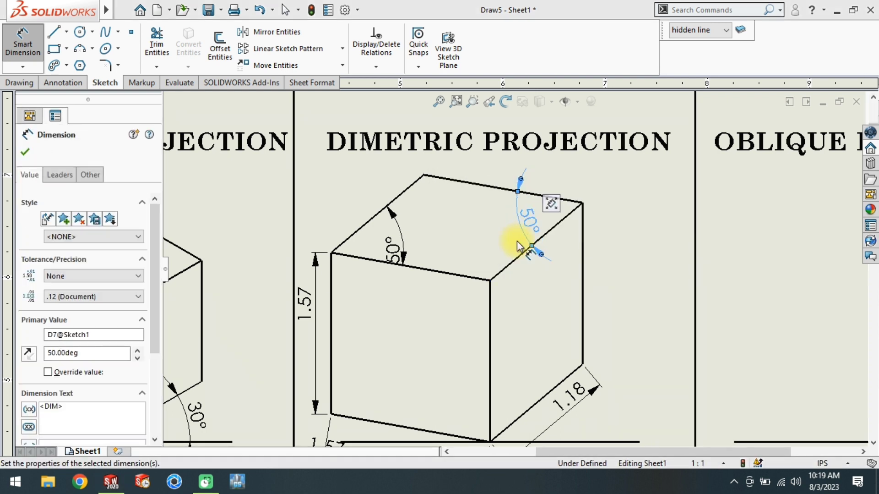
key(Escape)
- Delete the two 50° angle dimensions from the dimetric box's top face
scroll(522, 305, up, 3)
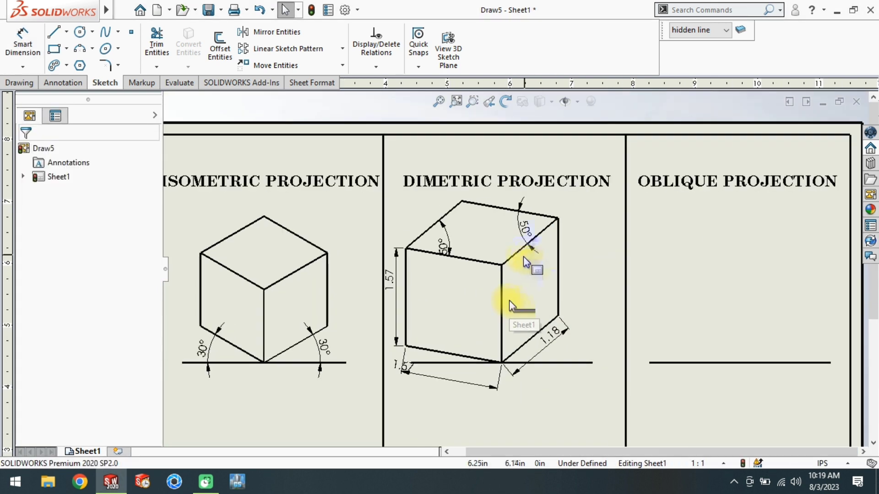
click(449, 237)
key(Delete)
click(526, 238)
key(Delete)
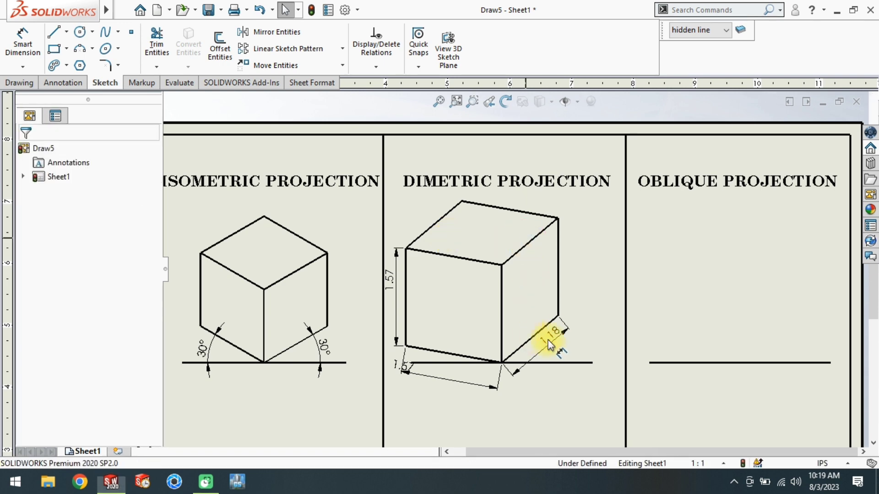
- Delete the dimetric box's three length dimensions on its lower right, lower left and left vertical edges
click(553, 337)
key(Delete)
click(417, 378)
key(Delete)
click(406, 289)
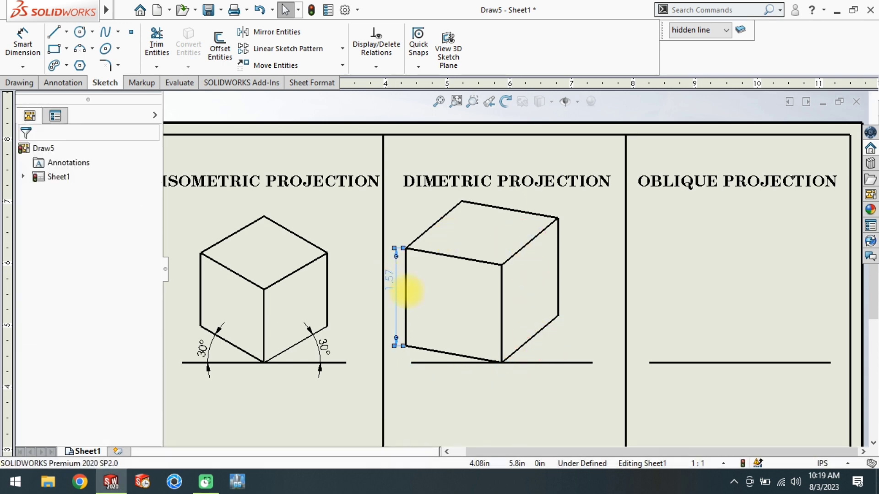
key(Delete)
scroll(476, 316, up, 3)
scroll(563, 291, down, 1)
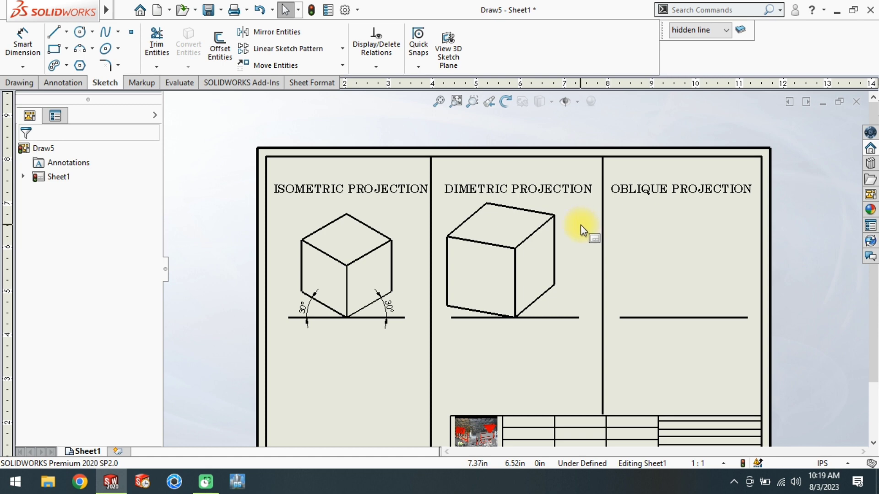
- Dimension the dimetric box's lower left edge along its slope at 50 mm
scroll(496, 310, down, 3)
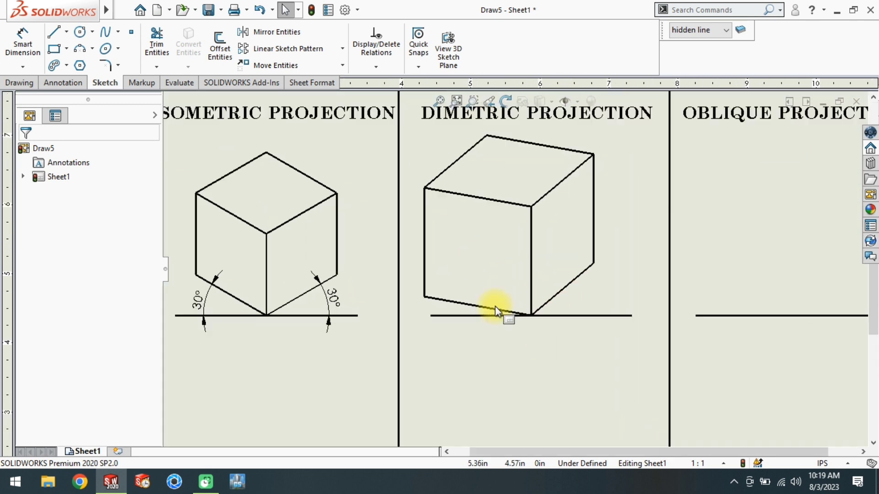
click(22, 42)
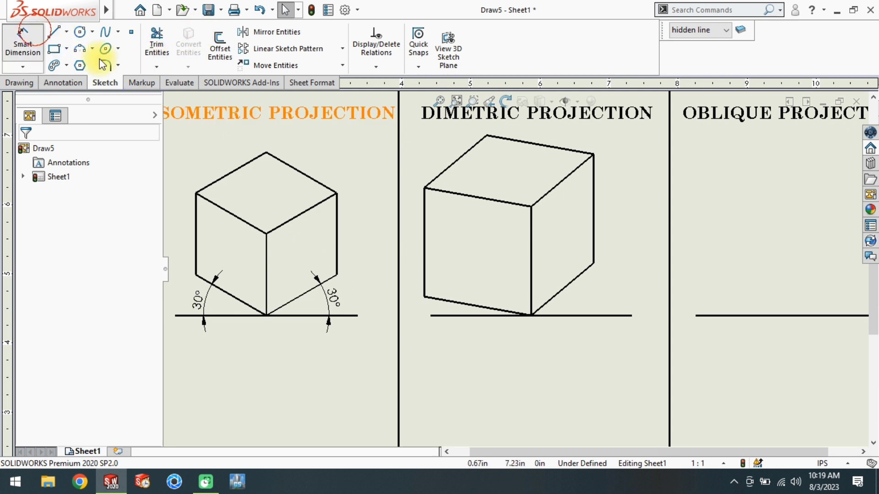
click(451, 302)
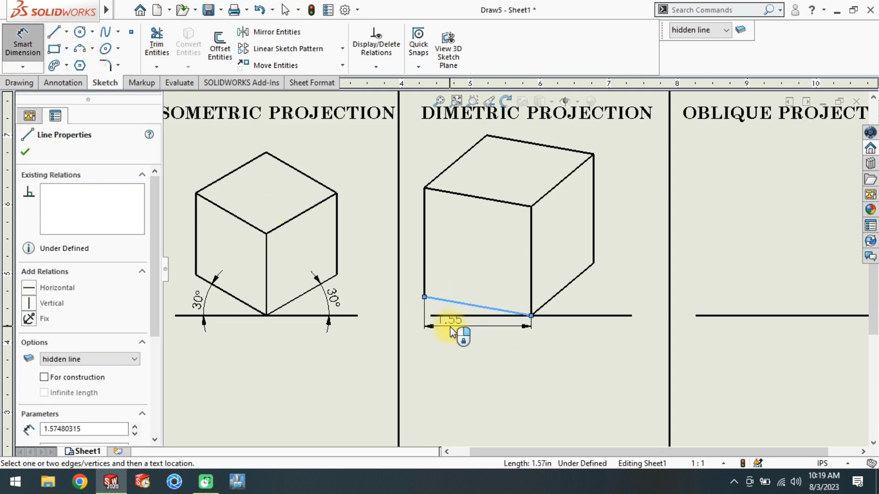
click(417, 323)
text(50M)
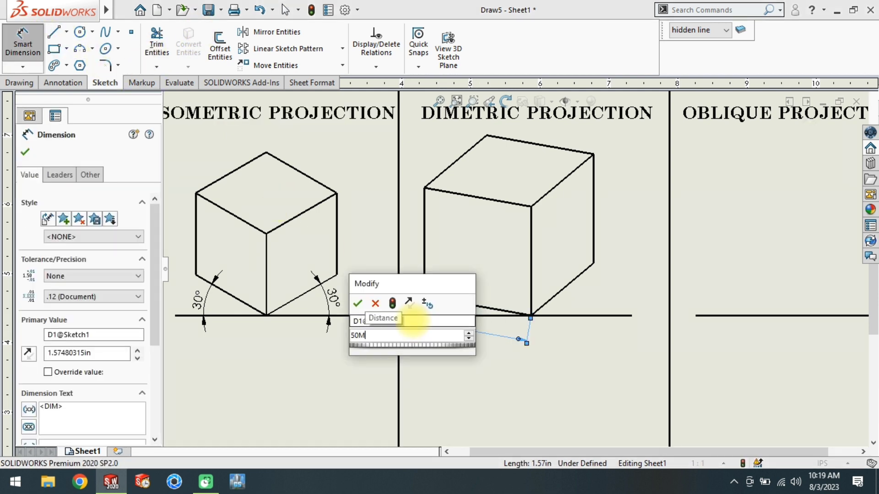
text(M)
key(Return)
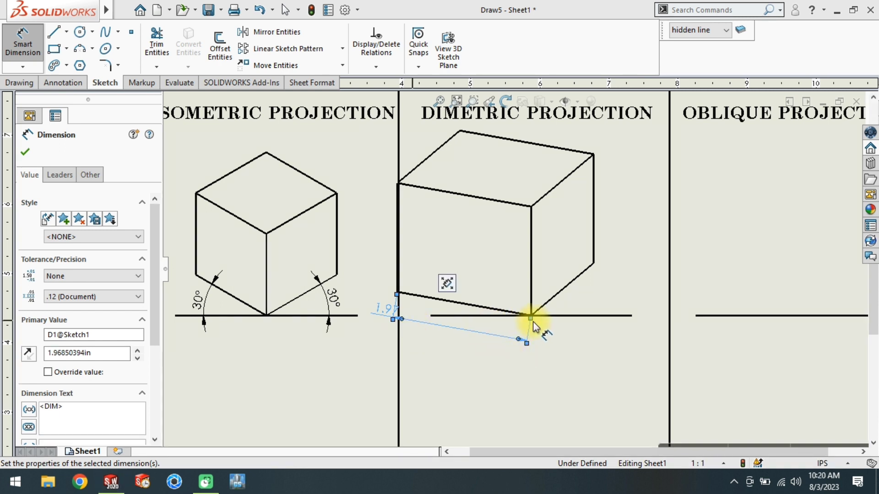
- Shift the dimetric box's bottom corner along the baseline toward the oblique column, to about X 6.12 in, Y 4.38 in
key(Escape)
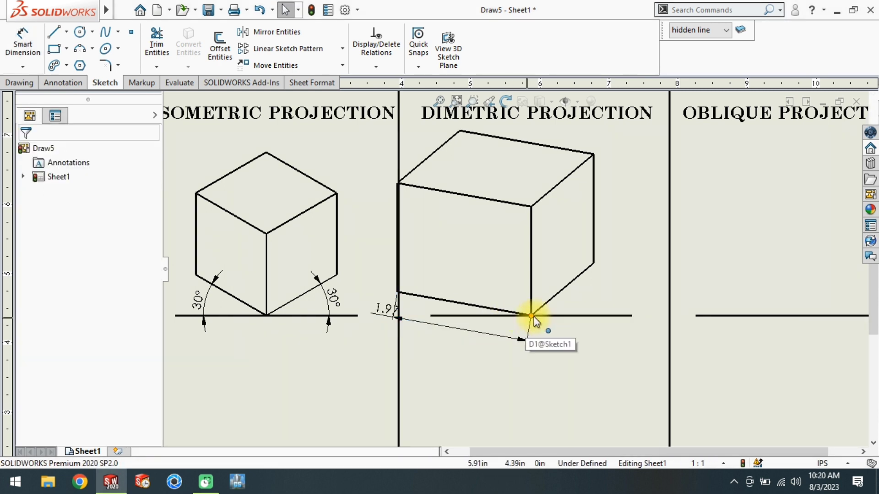
click(532, 316)
drag(533, 316, 549, 316)
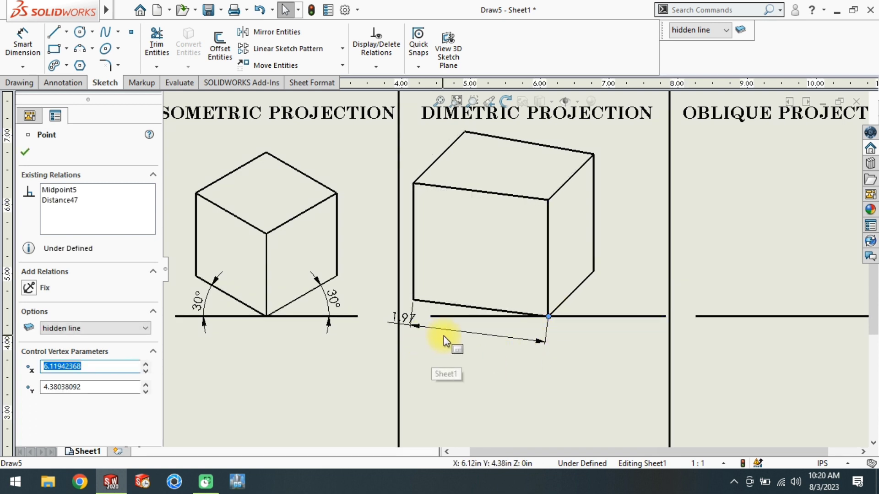
- Dimension the angle between the dimetric box's top rear edge and its right receding top edge at 50°
right_drag(502, 261, 518, 218)
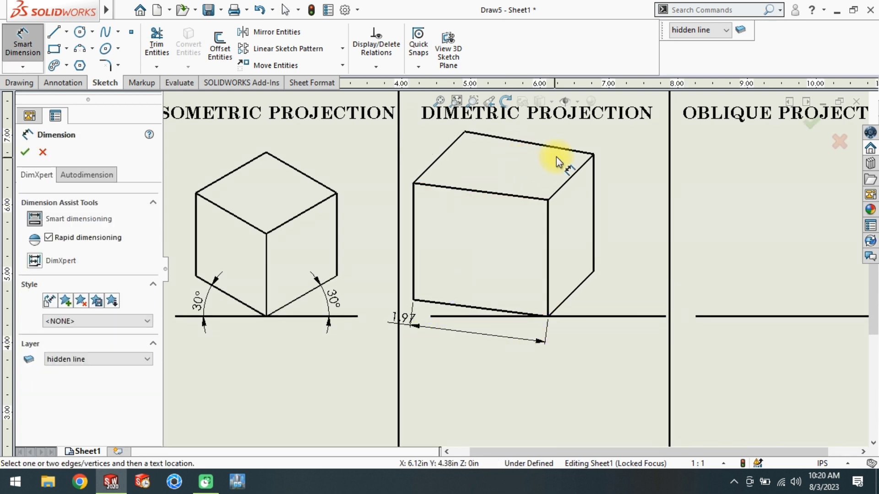
click(561, 151)
click(573, 179)
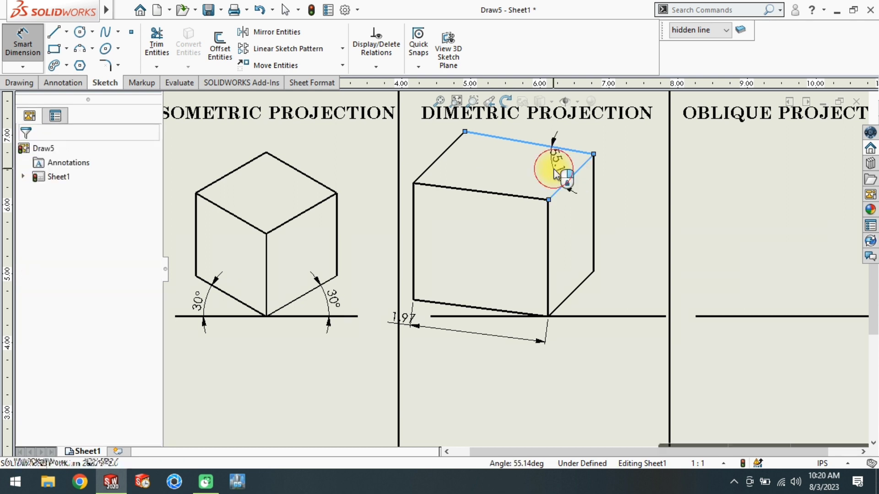
click(557, 168)
text(50)
key(Return)
- Dimension the angle at the left corner of the dimetric box's top face at 50°
click(430, 165)
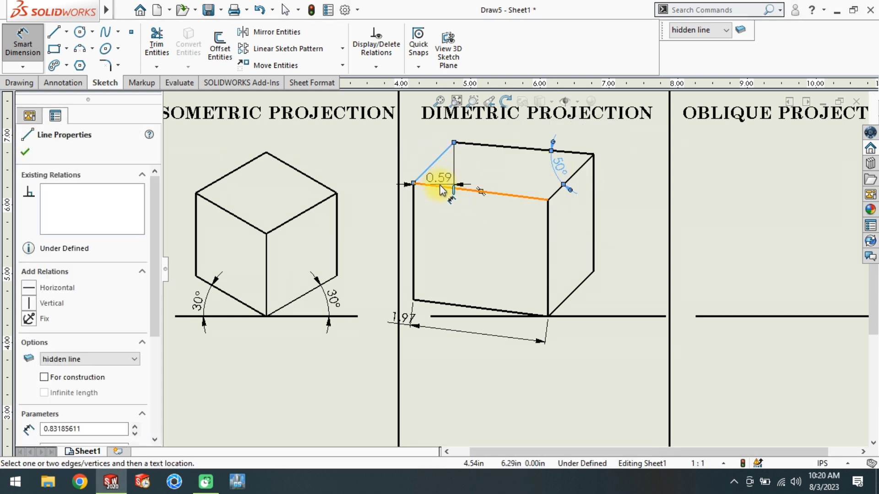
click(439, 186)
click(455, 181)
text(50)
key(Return)
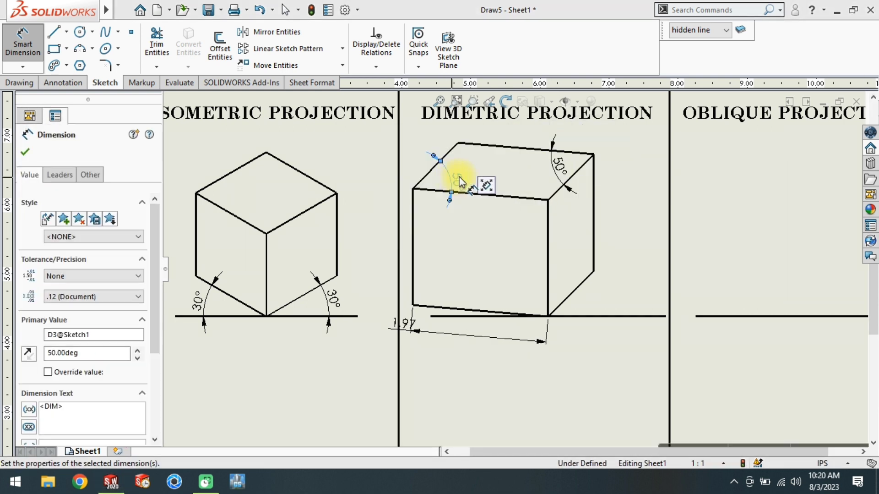
- Dimension the angle between the dimetric box's lower left edge and the baseline at 7°
scroll(459, 313, down, 3)
click(451, 294)
click(449, 310)
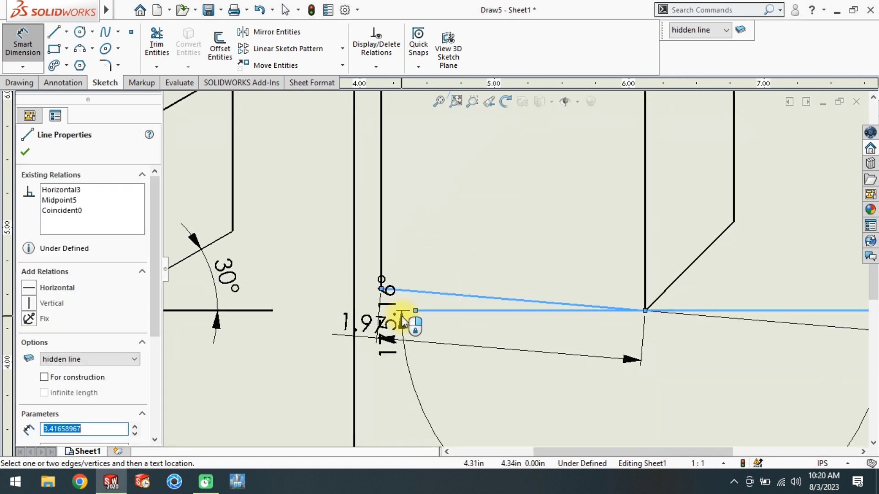
click(400, 310)
text(7)
key(Return)
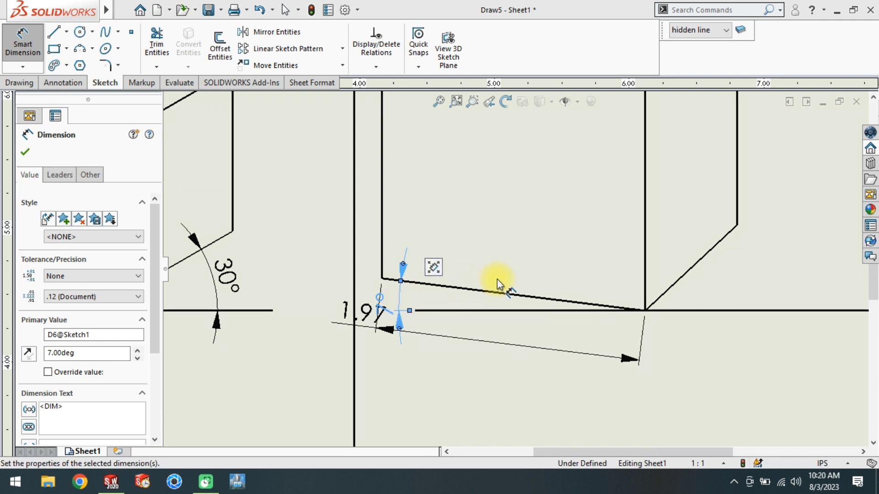
- Try to dimension the angle between the dimetric box's lower right edge and the baseline
scroll(504, 280, up, 3)
scroll(572, 176, down, 2)
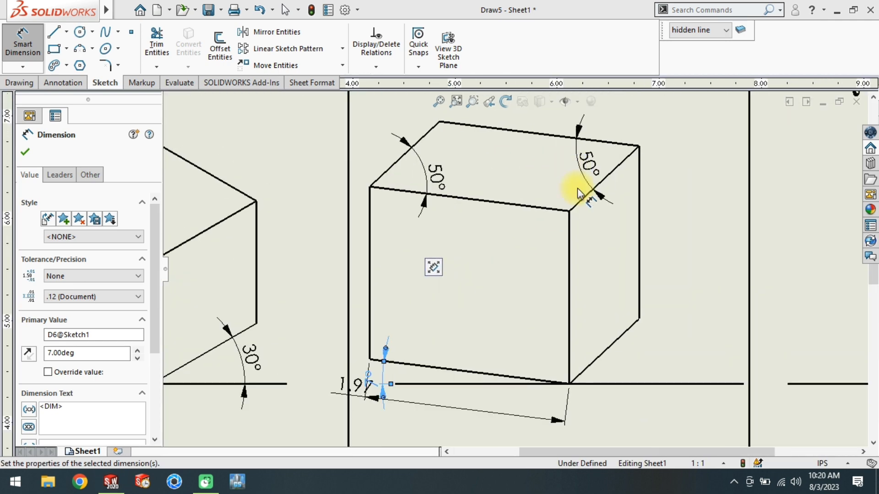
click(607, 349)
click(623, 383)
click(641, 362)
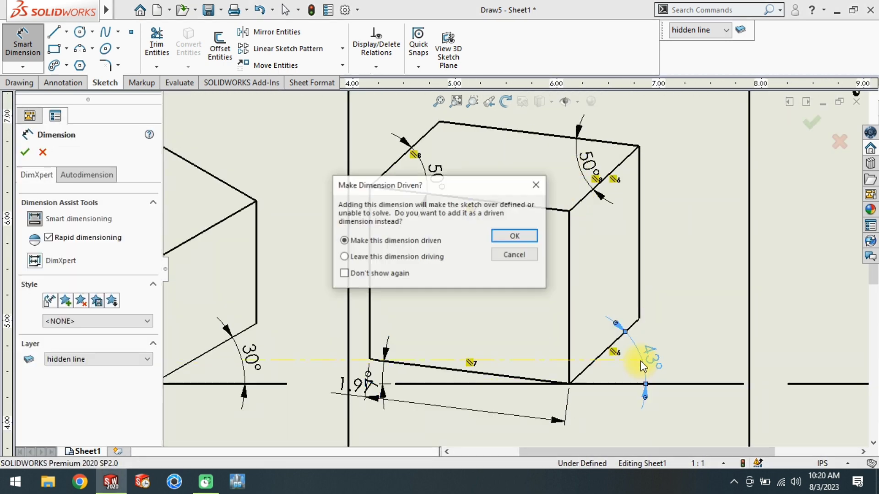
click(539, 191)
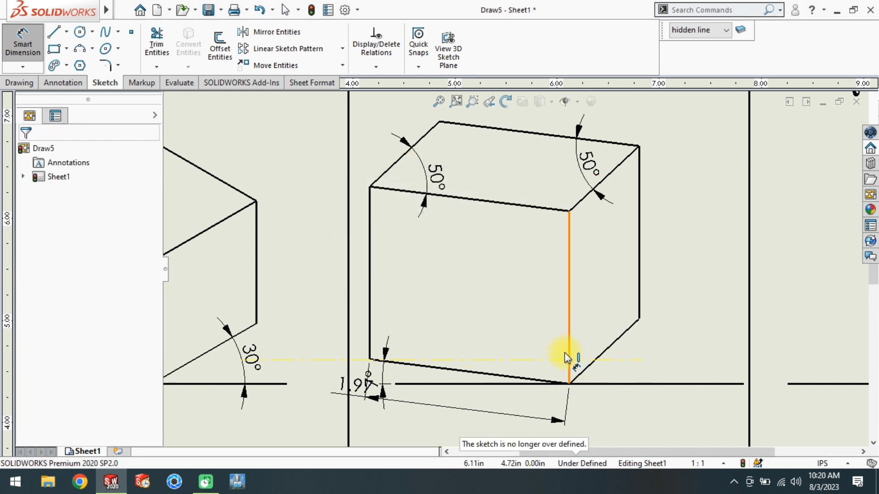
scroll(573, 373, down, 1)
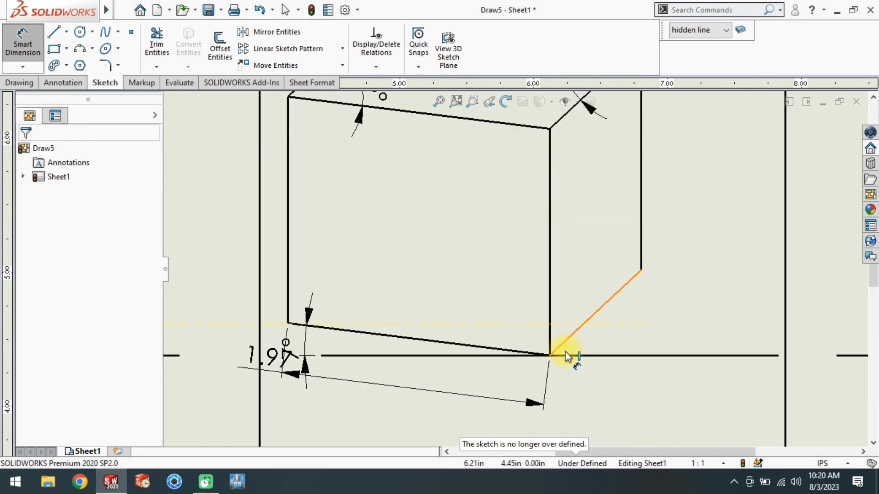
click(604, 314)
click(616, 355)
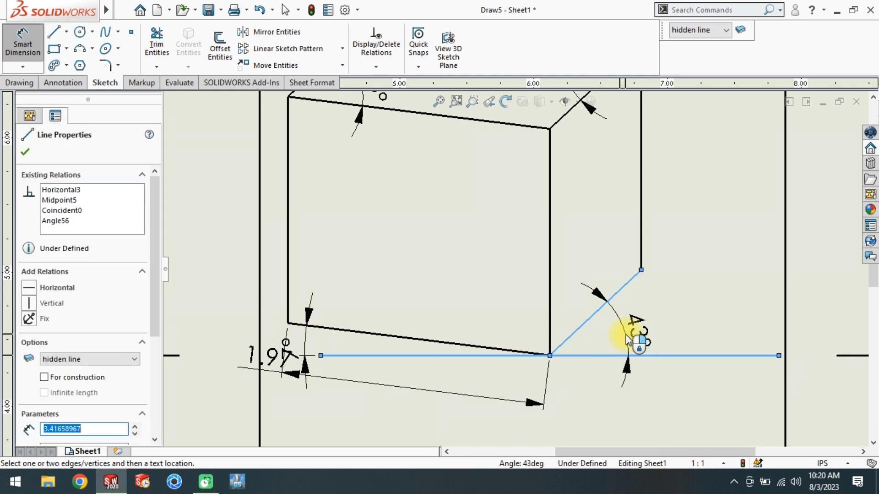
key(Escape)
key(Escape)
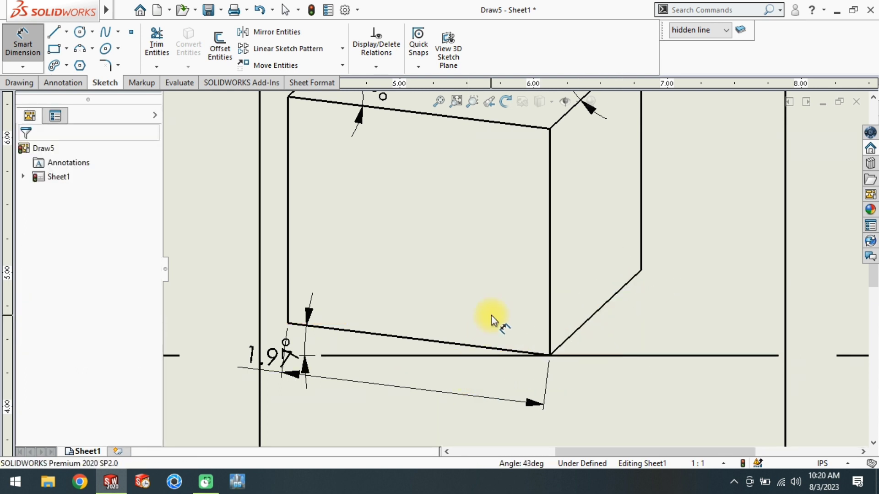
scroll(468, 227, up, 3)
click(484, 191)
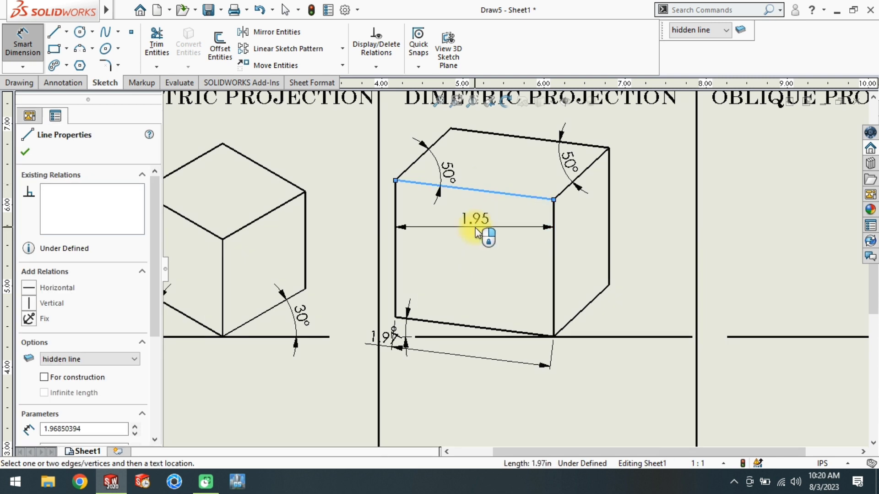
key(Escape)
click(481, 190)
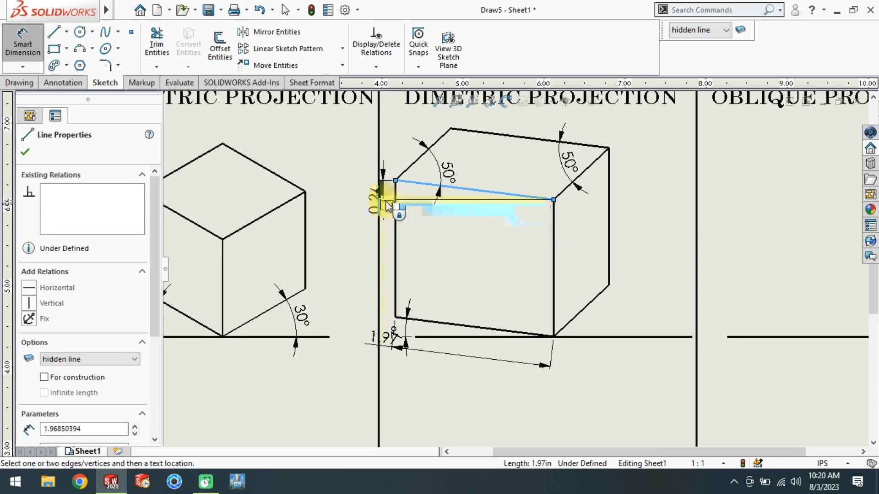
key(Escape)
click(521, 145)
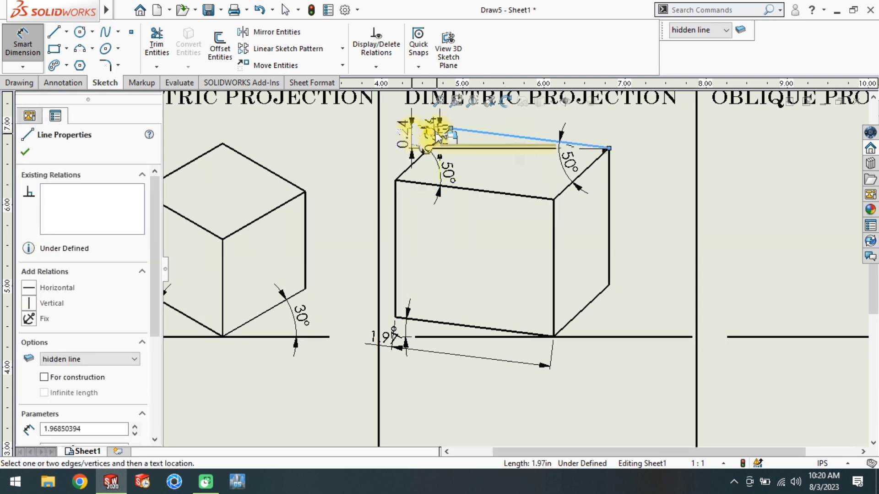
key(Escape)
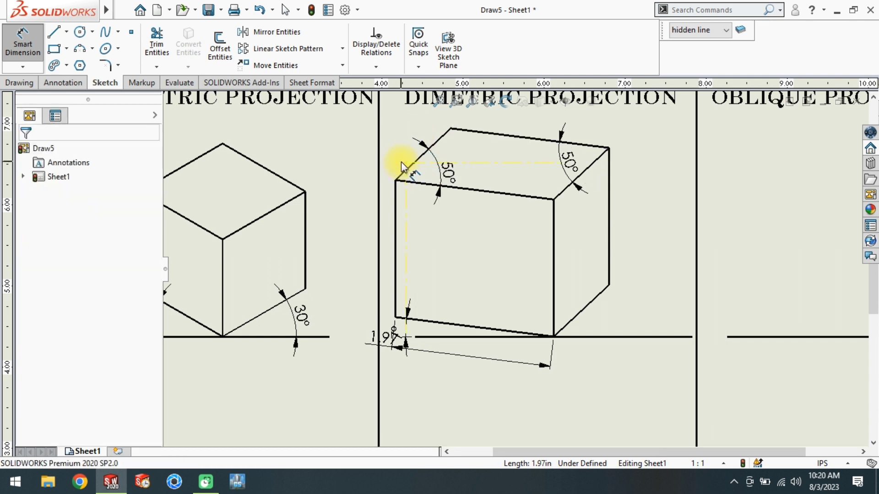
key(Escape)
- Delete the dimetric box's lower left edge length dimension and both 50° angle dimensions on its top face
click(389, 347)
key(Delete)
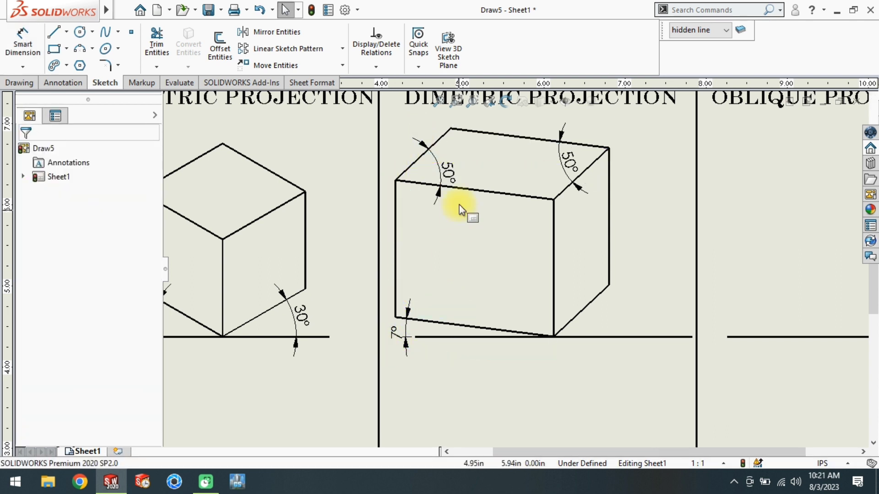
click(449, 174)
key(Delete)
click(570, 153)
key(Delete)
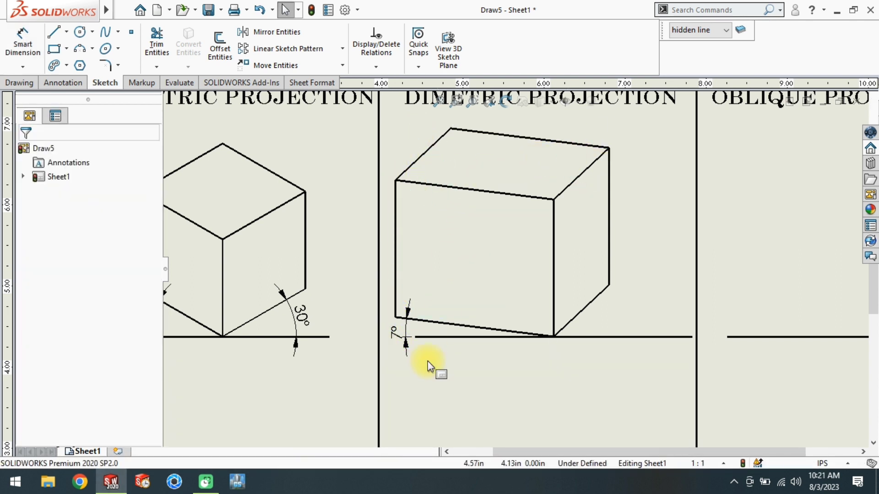
click(406, 342)
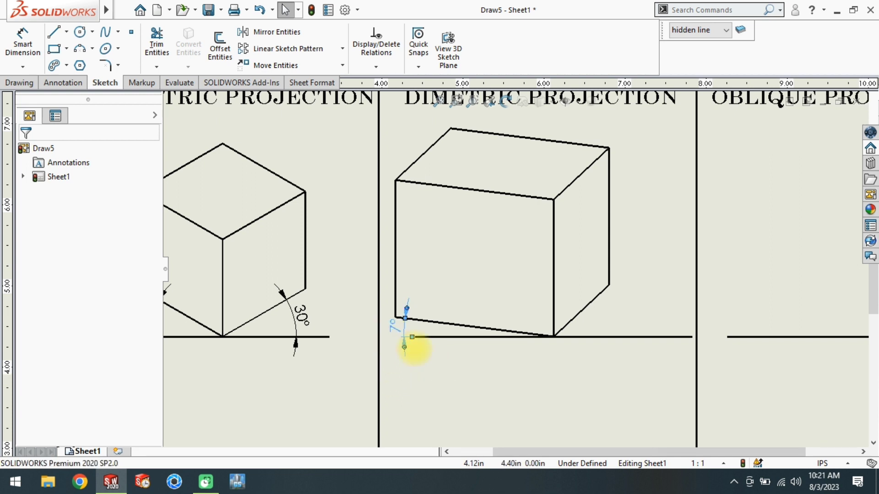
click(487, 399)
- Dimension the angle between the dimetric box's lower right edge and the baseline at 42°
right_drag(548, 389, 554, 291)
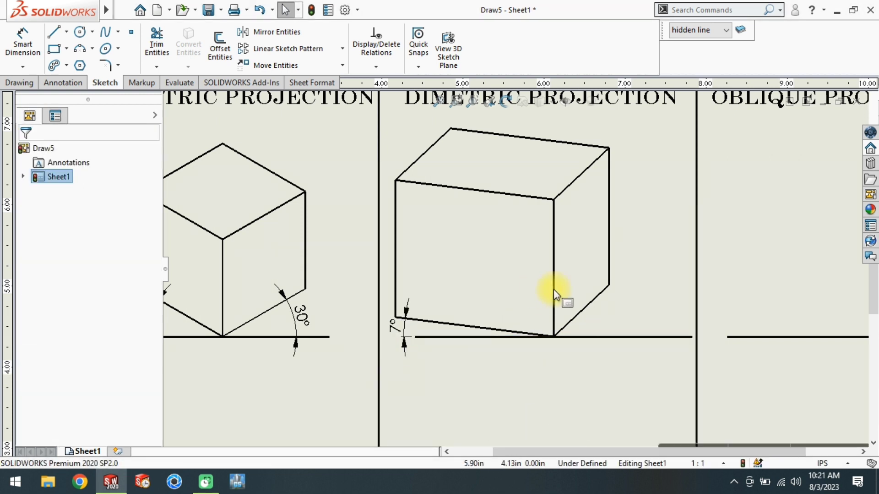
click(585, 309)
click(593, 336)
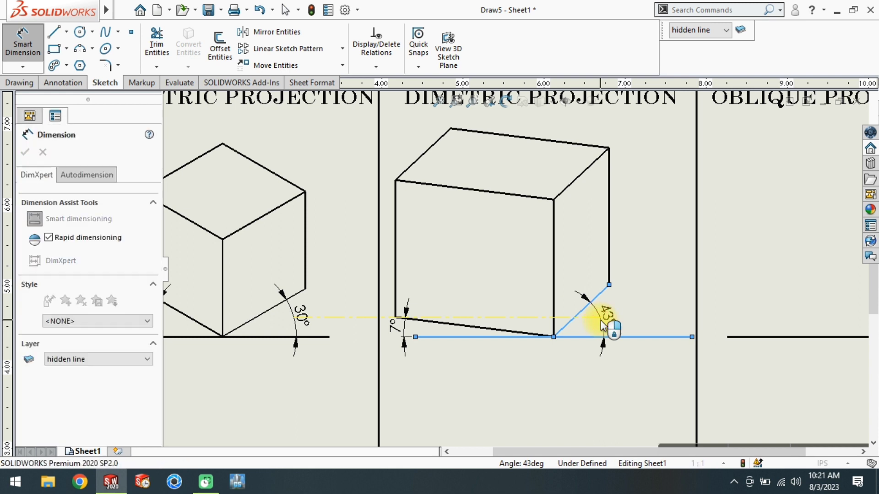
click(598, 346)
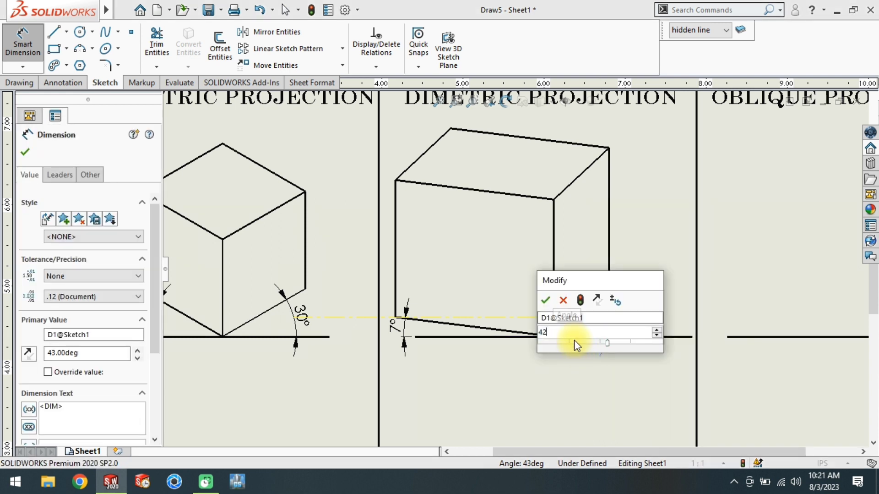
key(Return)
scroll(573, 362, up, 1)
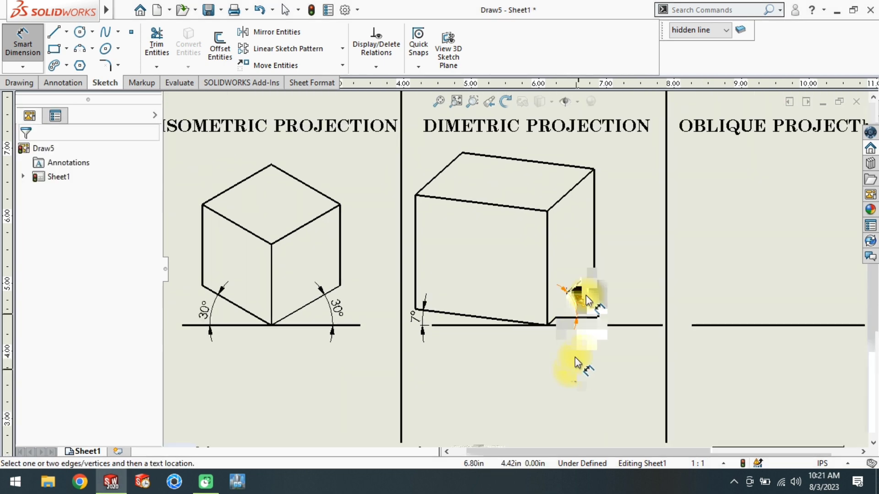
scroll(587, 300, down, 1)
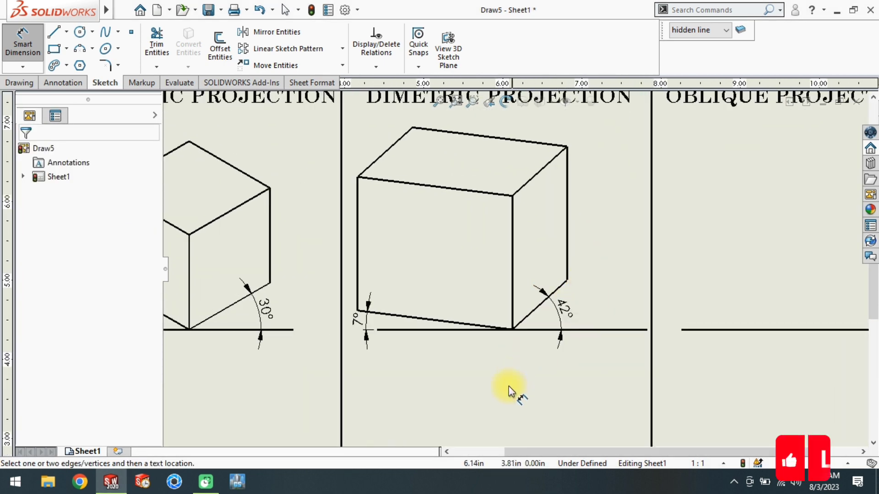
click(542, 182)
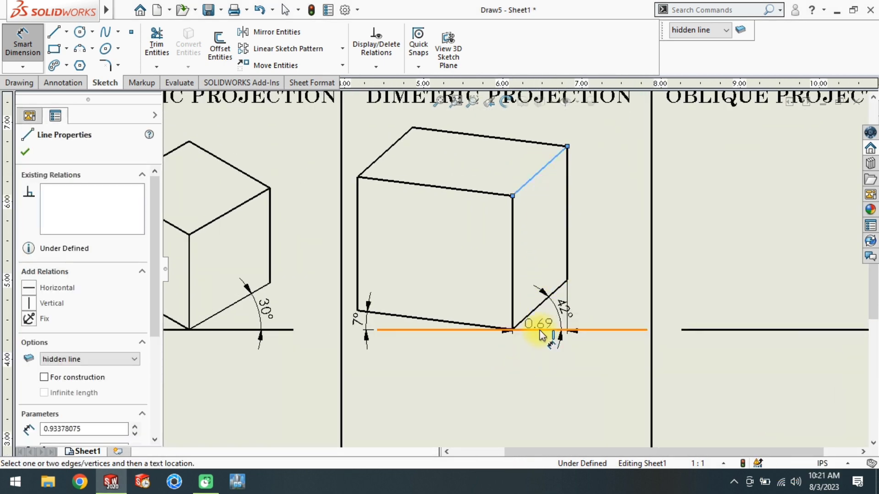
click(540, 330)
key(Escape)
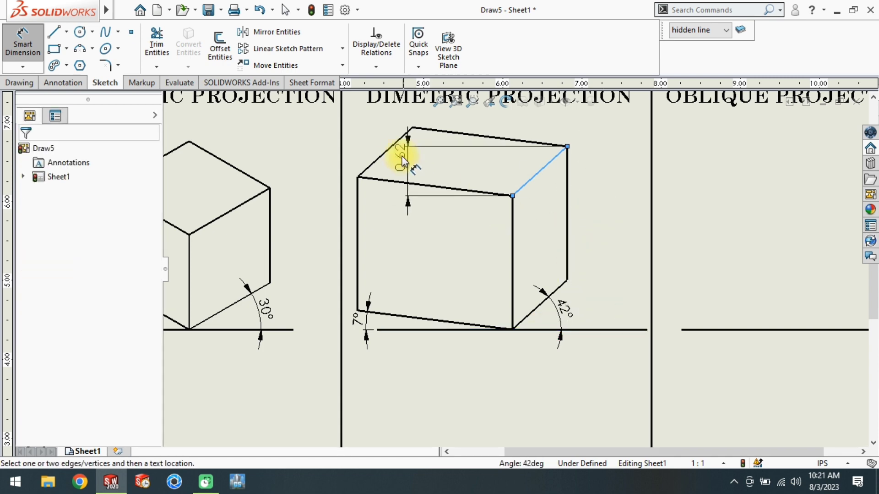
click(392, 146)
click(428, 330)
key(Escape)
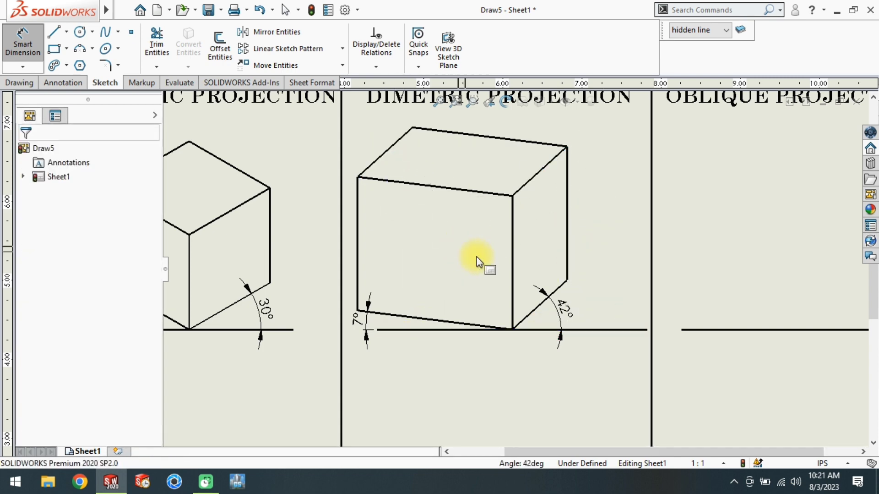
key(Escape)
- Sketch the oblique box's rectangular front face from the baseline's midpoint toward the dimetric column, about 1.7 in wide and 1.5 in high
key(f)
scroll(623, 289, down, 2)
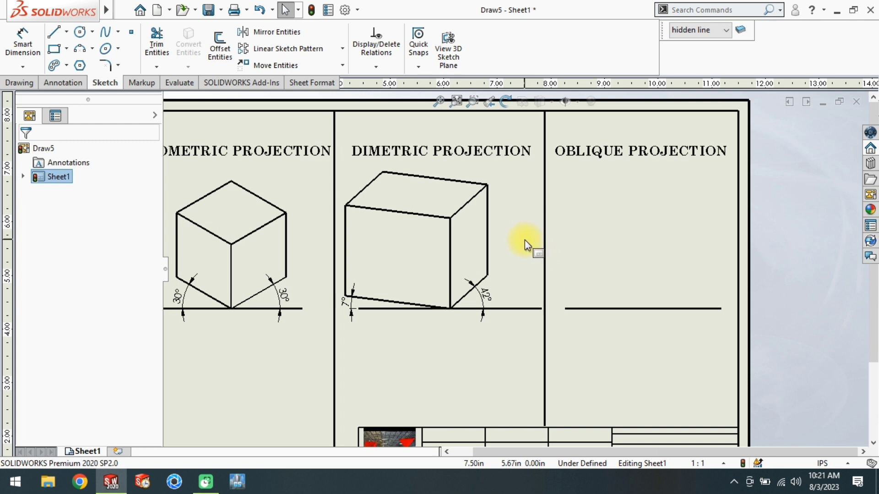
key(l)
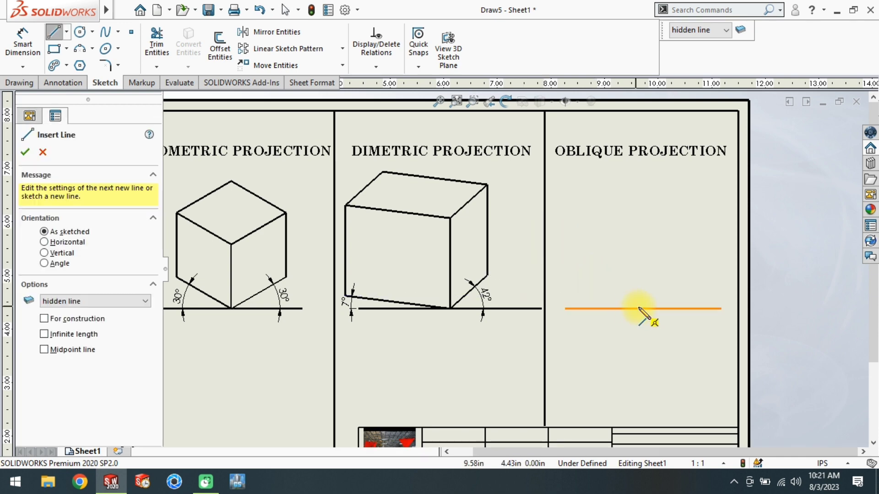
click(643, 309)
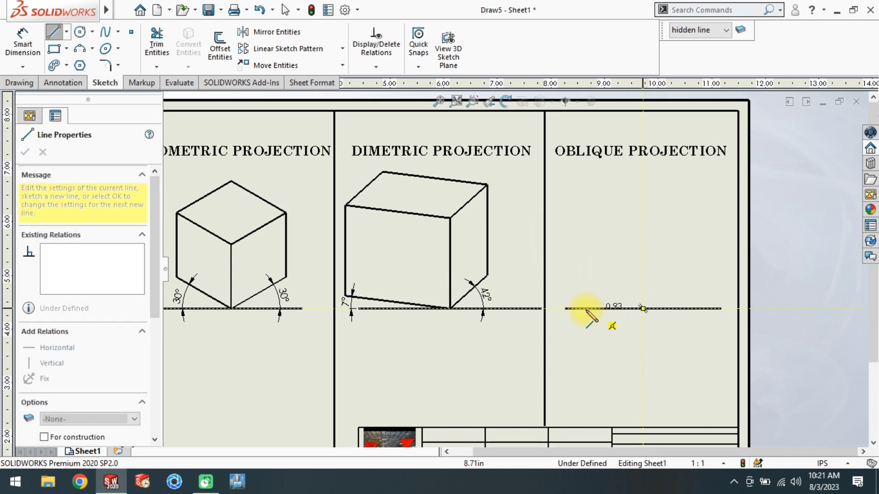
click(554, 308)
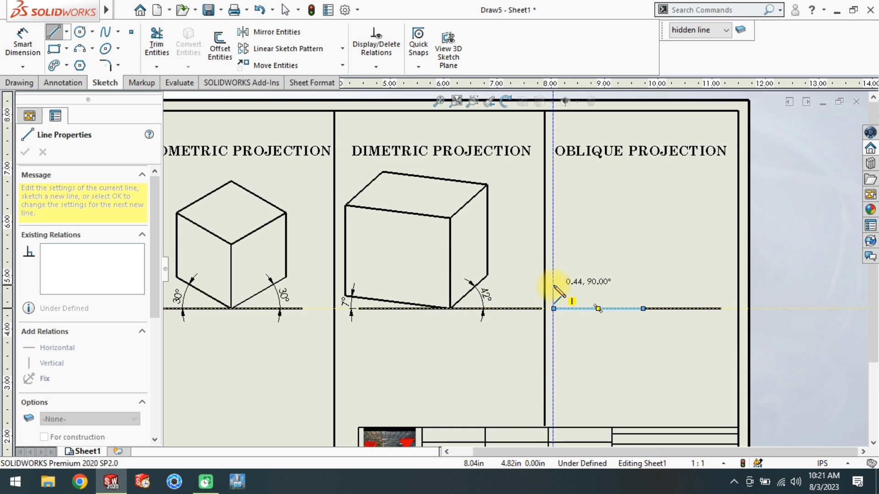
click(553, 228)
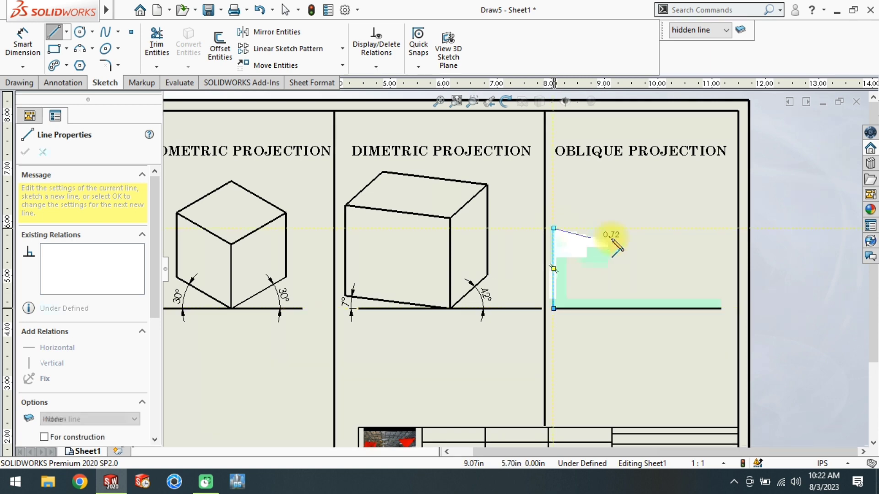
click(643, 228)
click(643, 308)
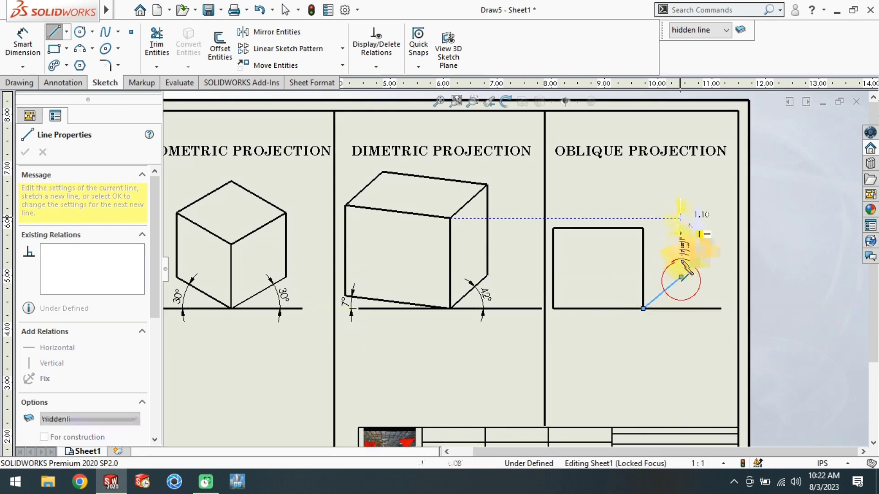
- Sketch the oblique box's side face and top face from the front face's corners, with the lower receding edge about 0.9 in long
click(682, 277)
click(681, 199)
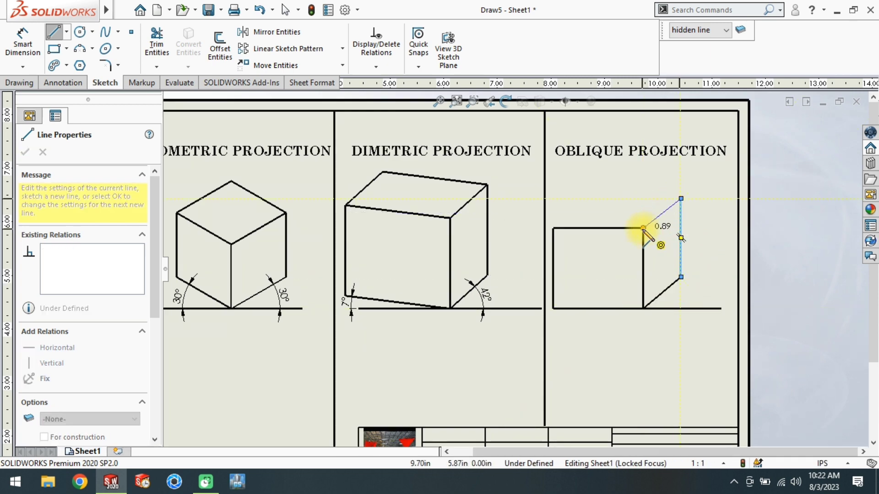
click(644, 227)
click(585, 201)
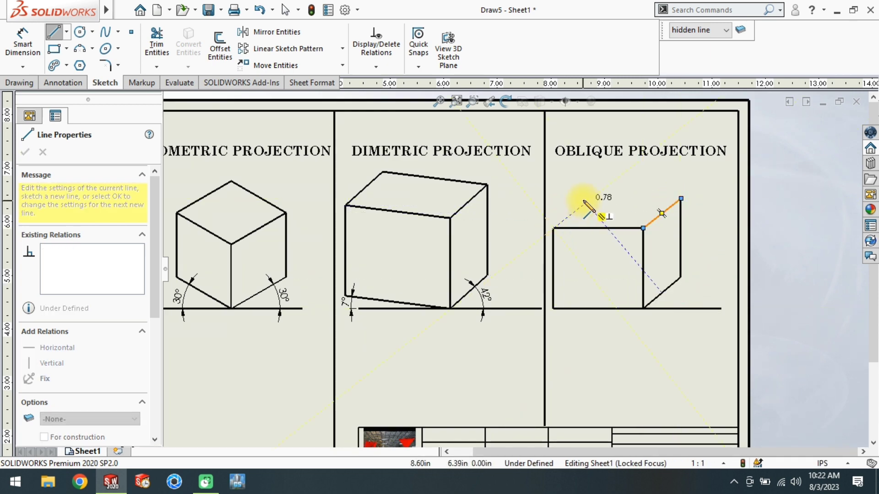
double_click(681, 198)
key(Escape)
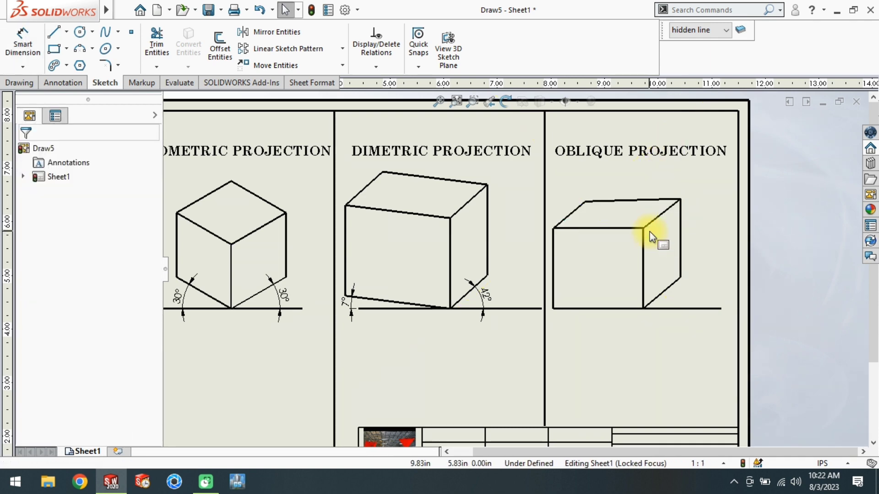
- Make the rear edge of the oblique box's top face horizontal
click(643, 199)
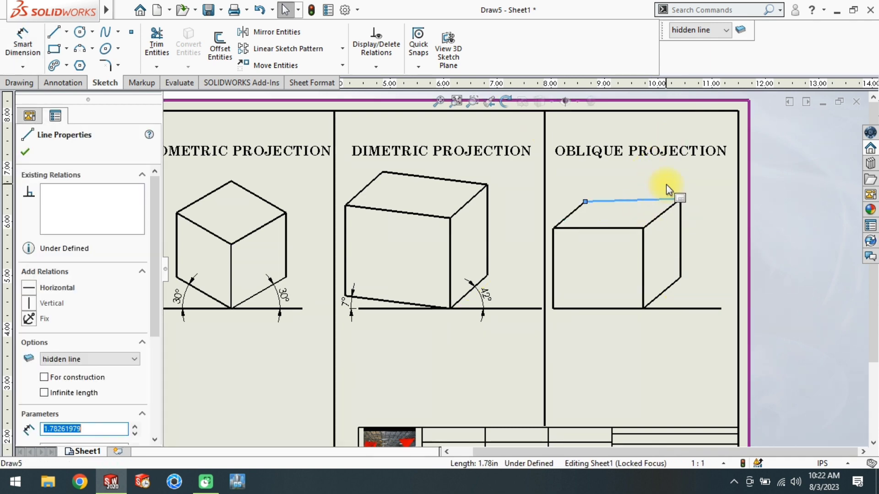
click(36, 286)
click(545, 360)
- Dimension the width of the oblique box's front face along the baseline at 40 mm
right_drag(608, 373, 605, 340)
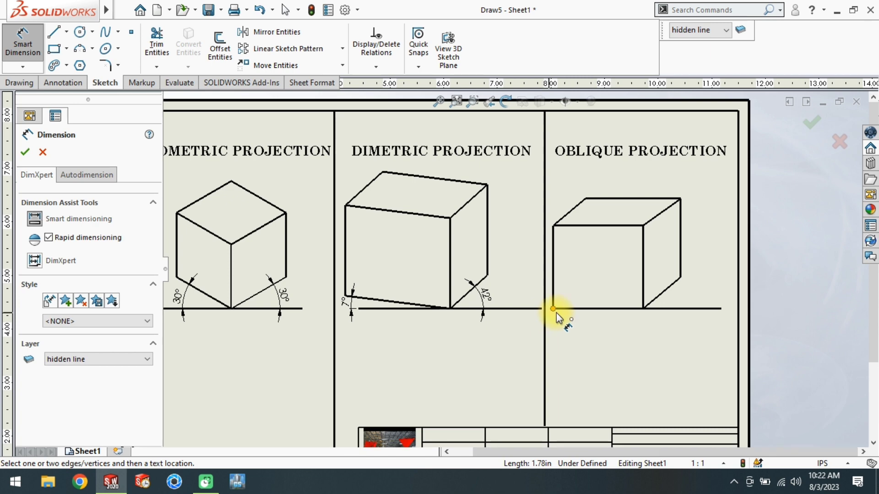
click(553, 309)
scroll(559, 311, down, 3)
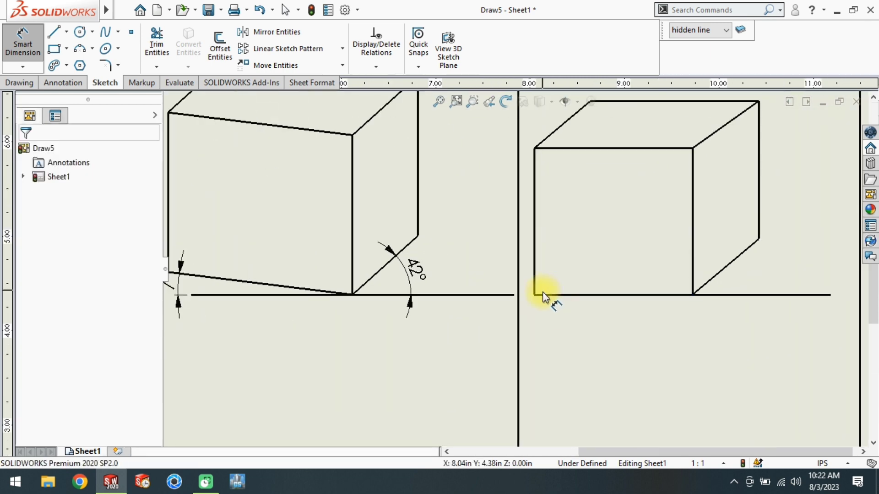
click(545, 294)
click(598, 320)
text(40MM)
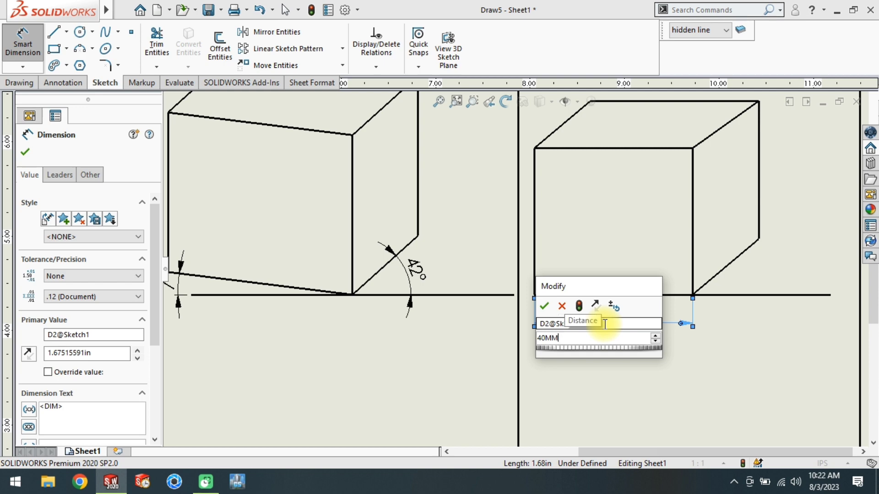
key(Return)
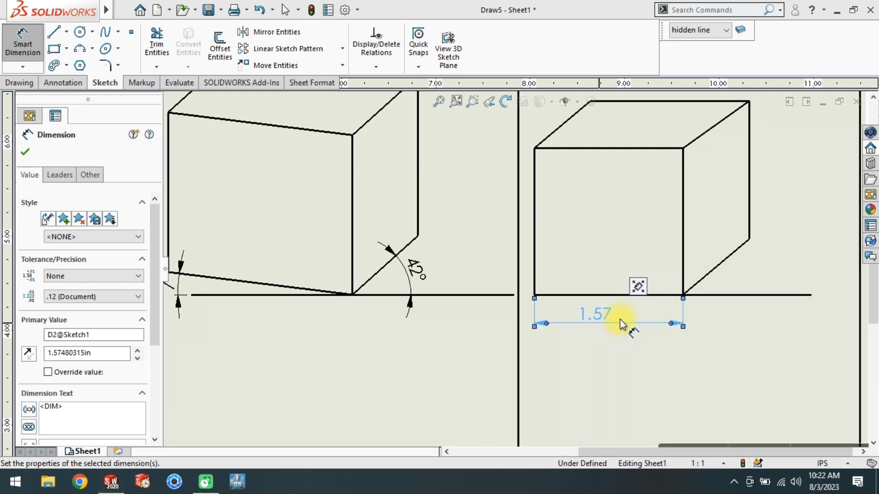
- Dimension the length of the oblique box's lower receding edge at 30 mm
scroll(529, 231, up, 2)
click(612, 274)
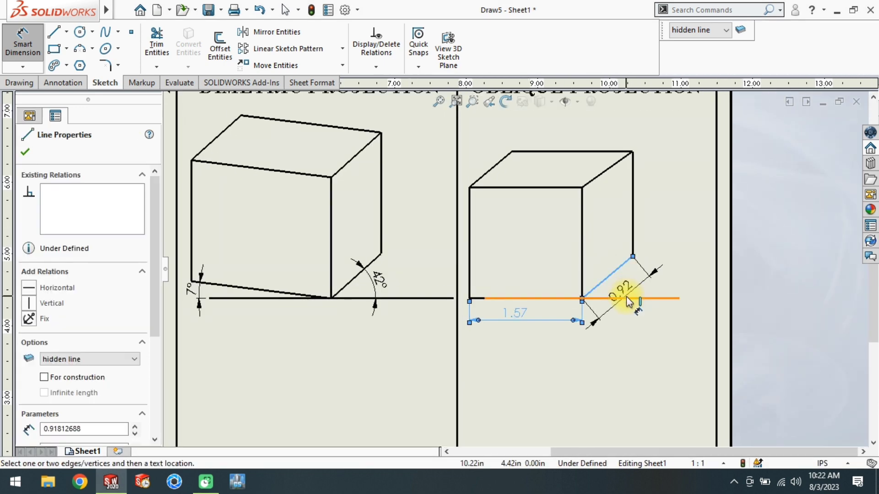
click(654, 324)
text(30)
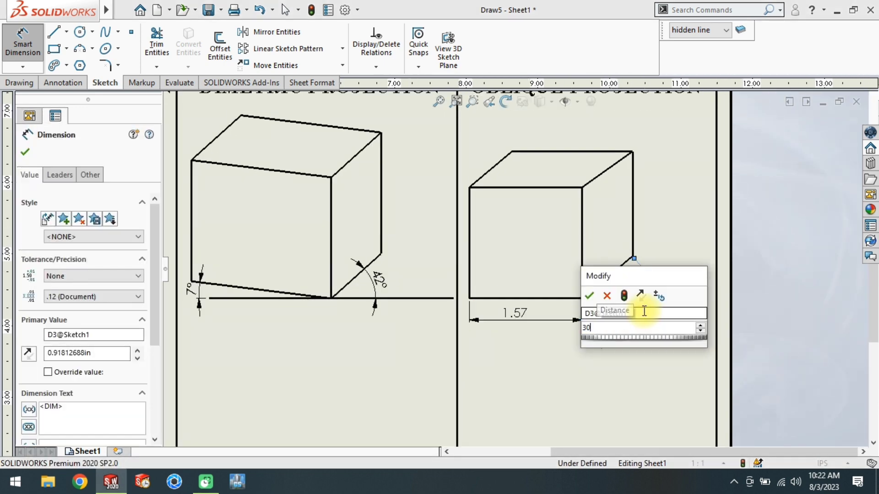
key(Return)
scroll(562, 268, up, 1)
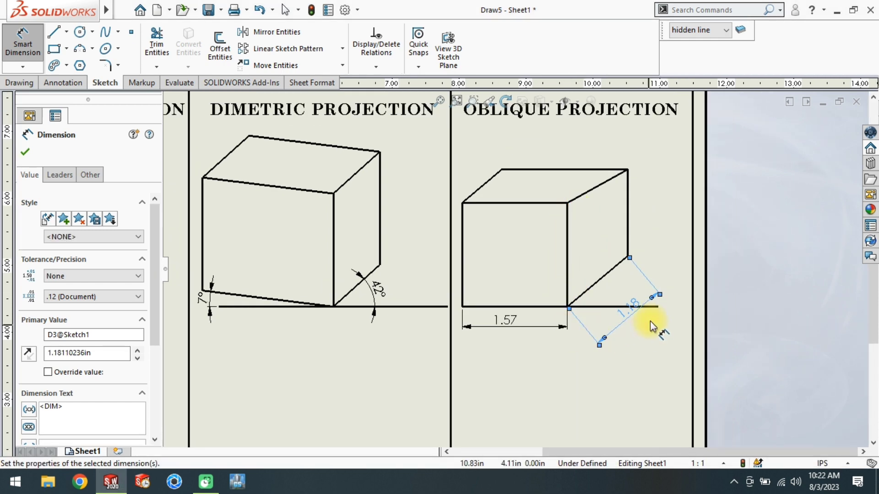
- Dimension the angle between the oblique box's lower receding edge and the baseline at 45°
scroll(535, 293, up, 2)
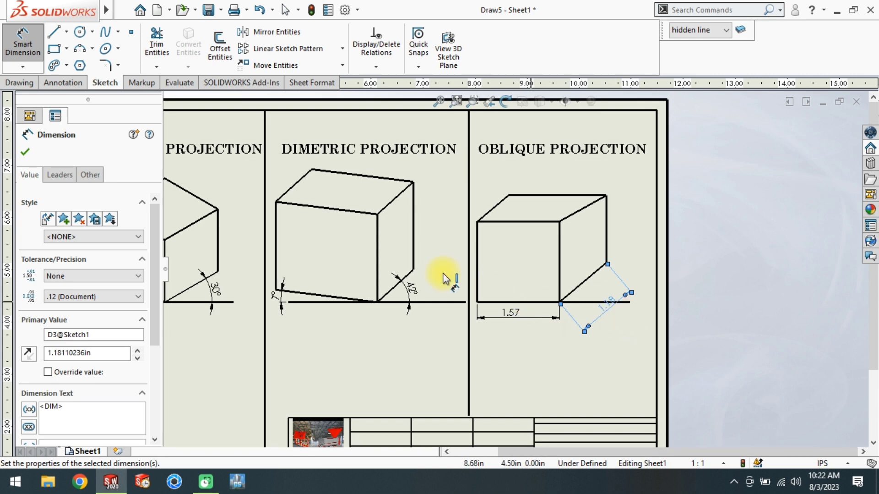
scroll(488, 227, down, 2)
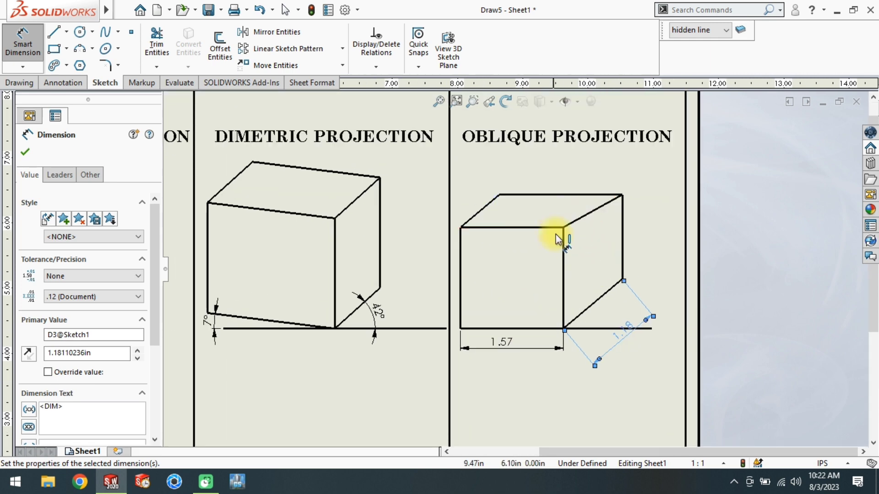
click(590, 304)
click(603, 327)
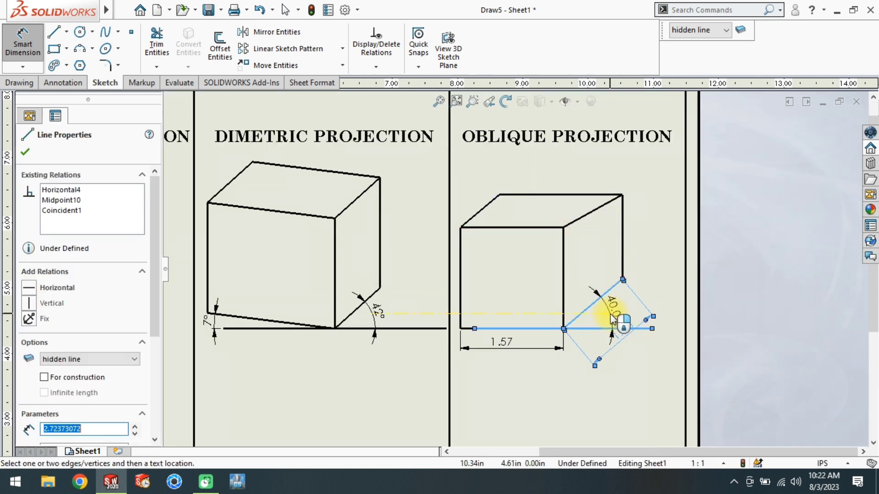
click(611, 313)
text(45)
key(Return)
- Dimension the angle between the top face's right receding edge and the baseline at 45° on the oblique box
scroll(607, 302, up, 1)
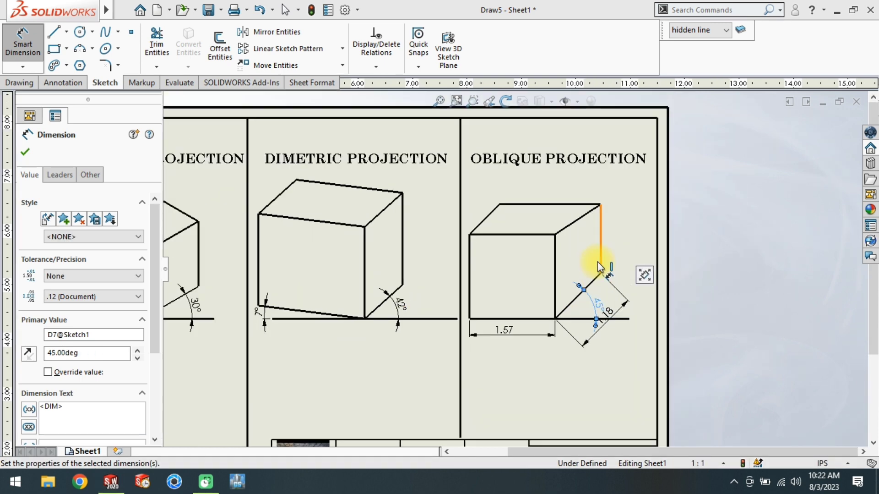
scroll(584, 233, down, 1)
click(569, 223)
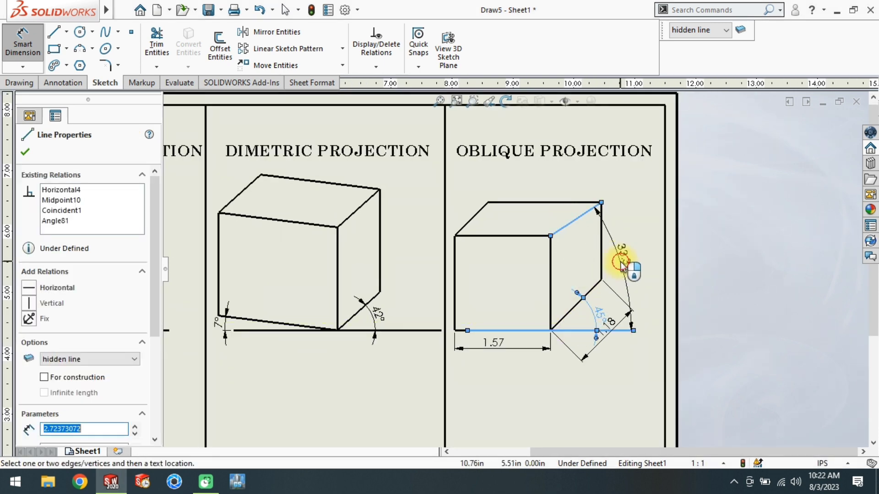
click(621, 262)
text(45)
key(Return)
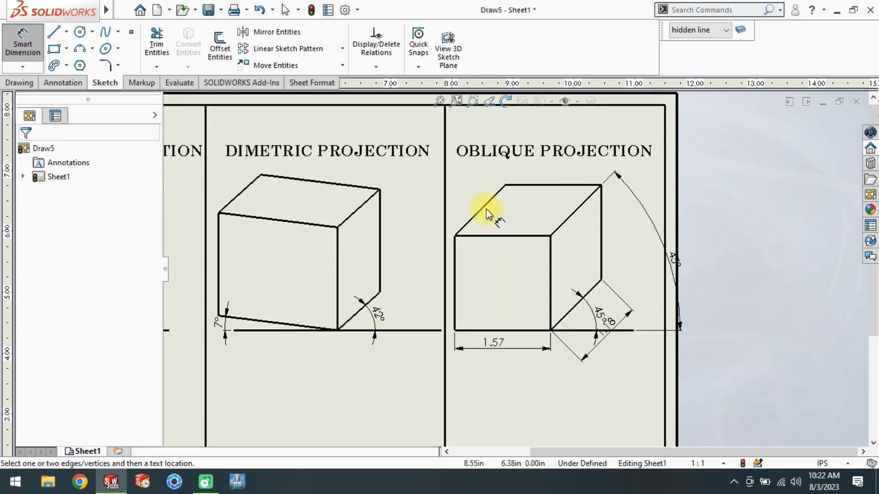
- Try to dimension the angle between the top face's left receding edge and the baseline on the oblique box
click(481, 209)
click(499, 330)
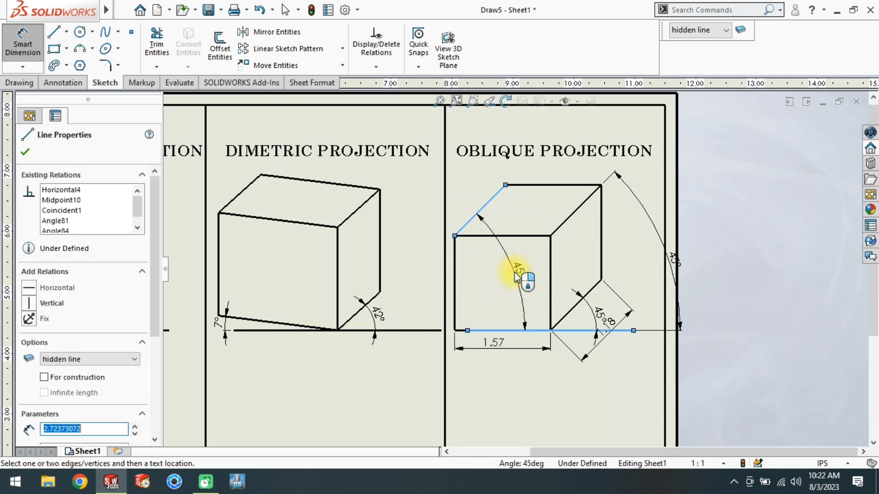
click(516, 275)
click(514, 256)
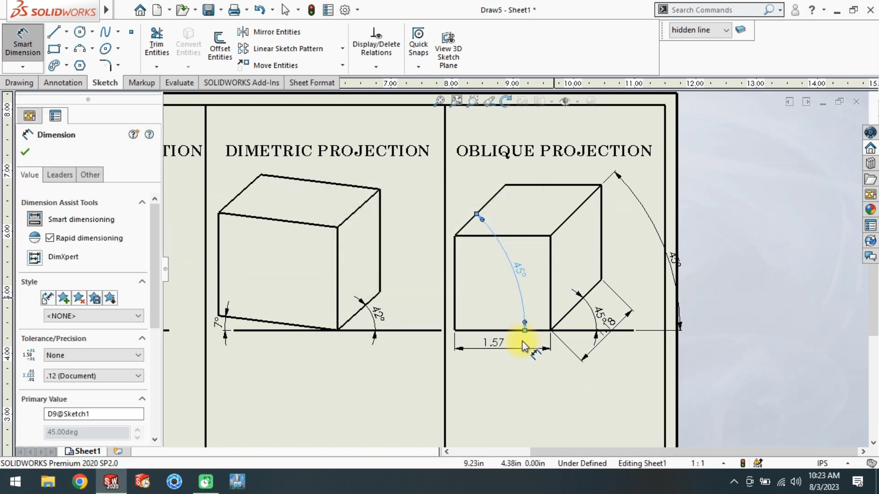
- Delete the oblique box's upper 45° angle dimension and its width and receding edge length dimensions, keeping the lower 45° angle
click(647, 216)
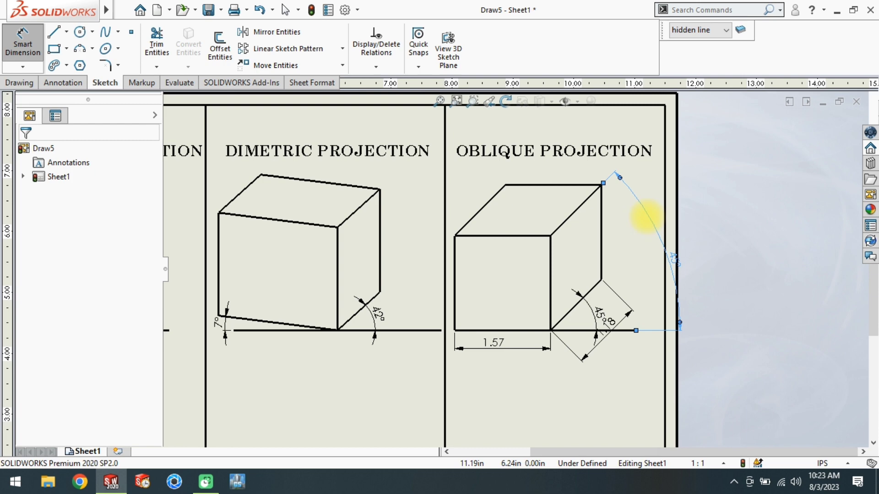
key(Delete)
click(596, 312)
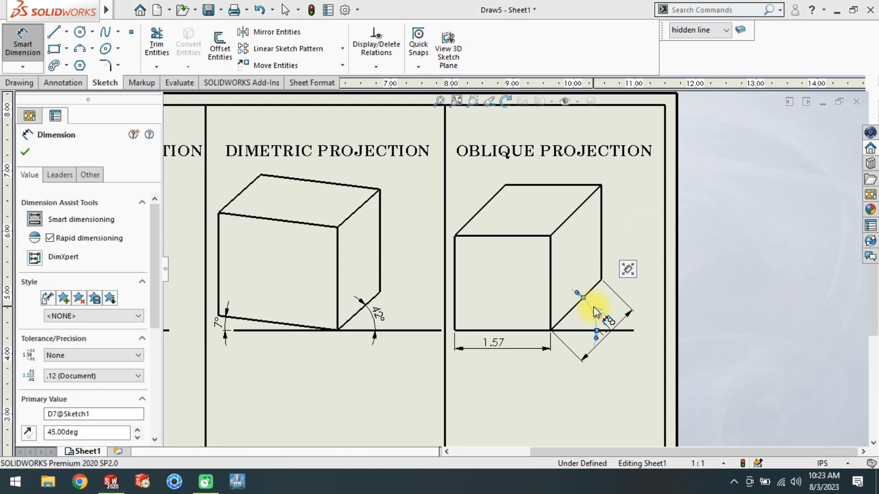
drag(597, 310, 595, 348)
click(605, 329)
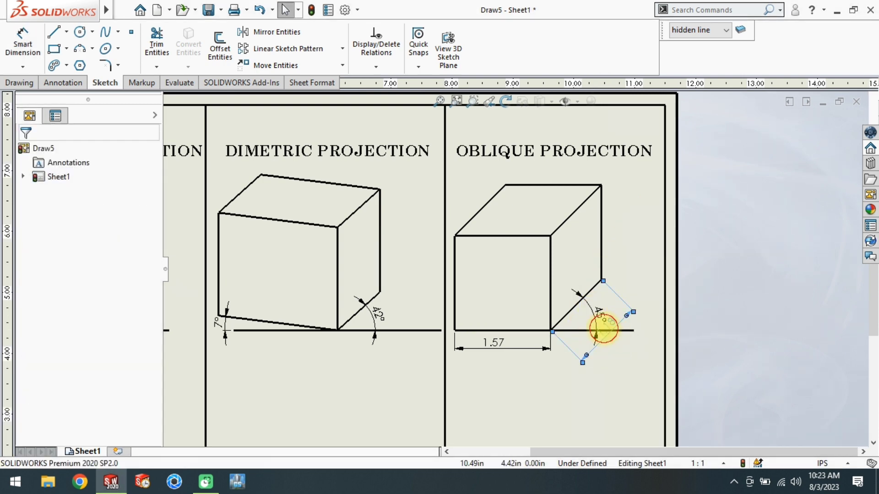
key(Delete)
key(Delete)
scroll(522, 357, up, 7)
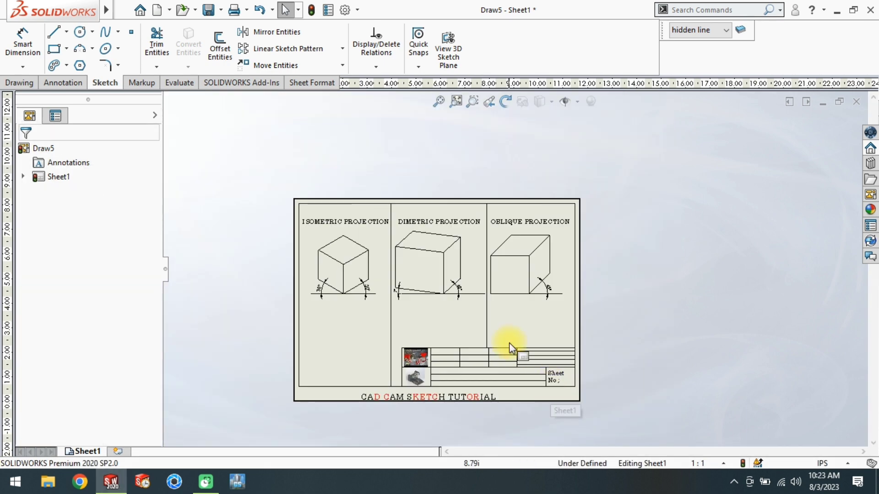
click(478, 318)
scroll(458, 316, down, 2)
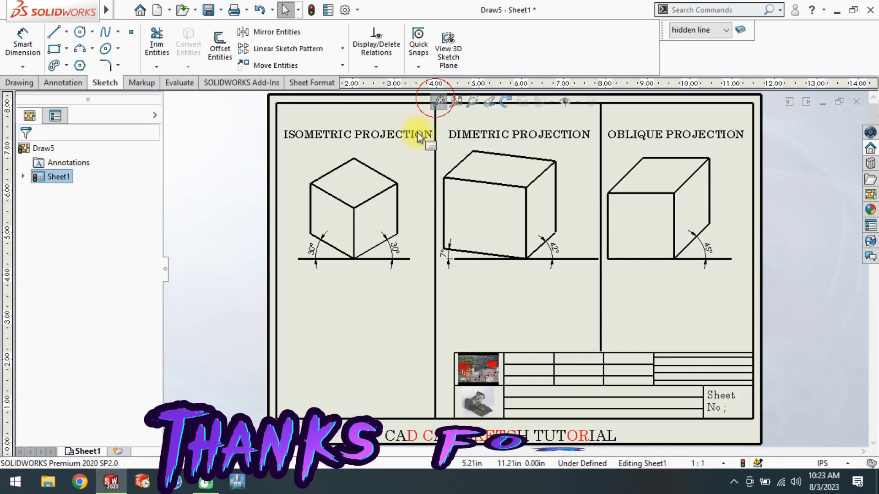
scroll(270, 275, down, 3)
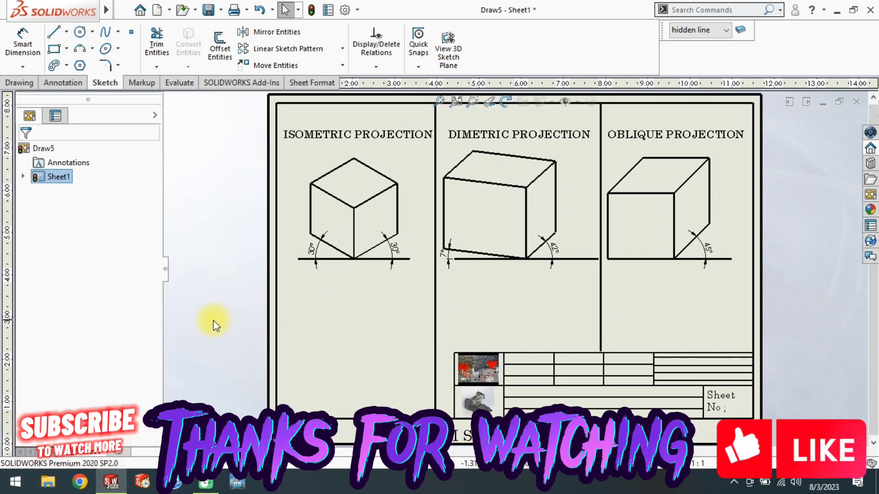